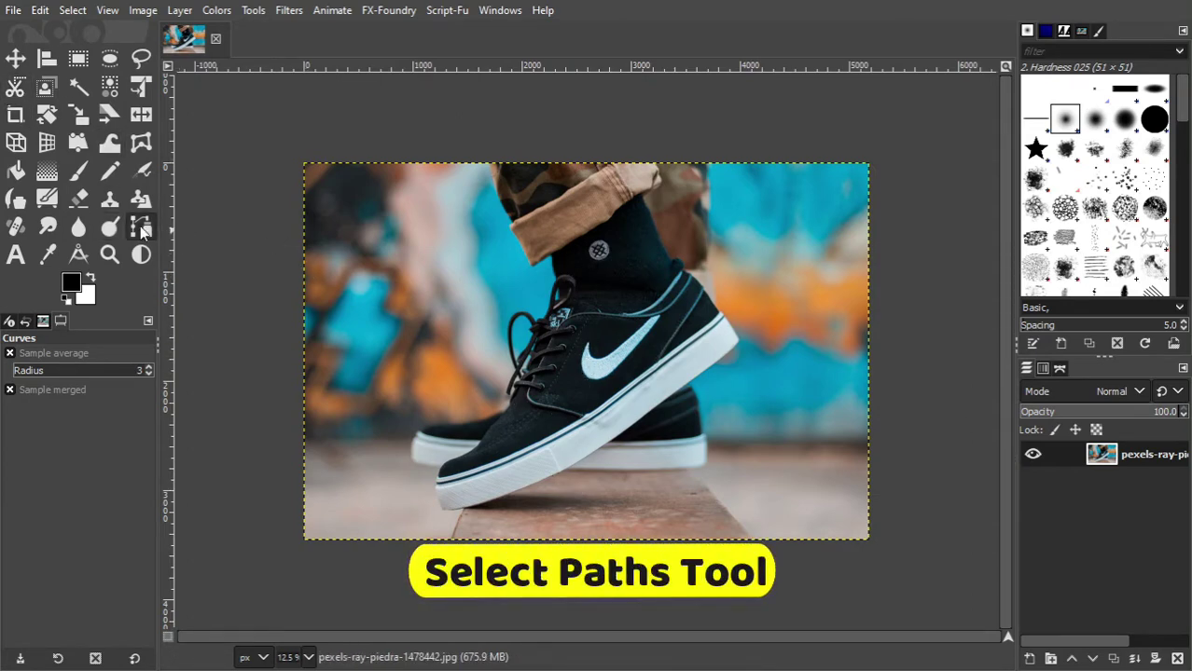
Select the Paths tool and zoom to 150% on the sneaker's toe
{"action": "left_click", "coordinate": [140, 227]}
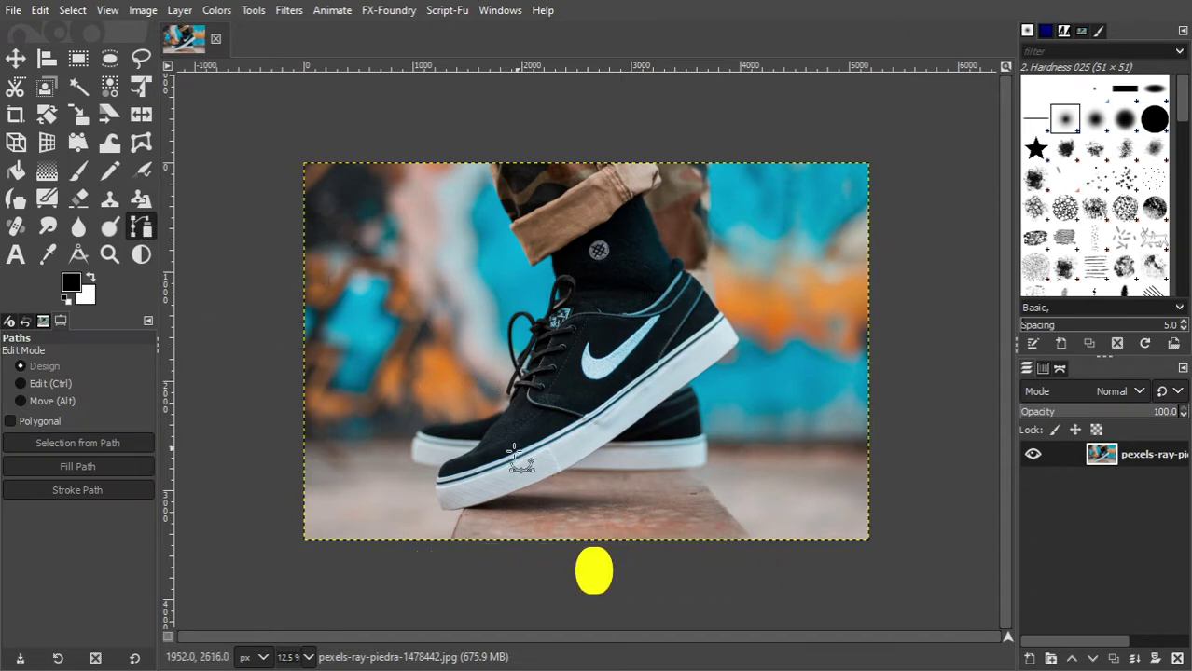
{"action": "scroll", "coordinate": [426, 495], "scroll_direction": "up", "scroll_amount": 2}
{"action": "scroll", "coordinate": [439, 463], "scroll_direction": "up", "scroll_amount": 2}
{"action": "scroll", "coordinate": [439, 463], "scroll_direction": "up", "scroll_amount": 1}
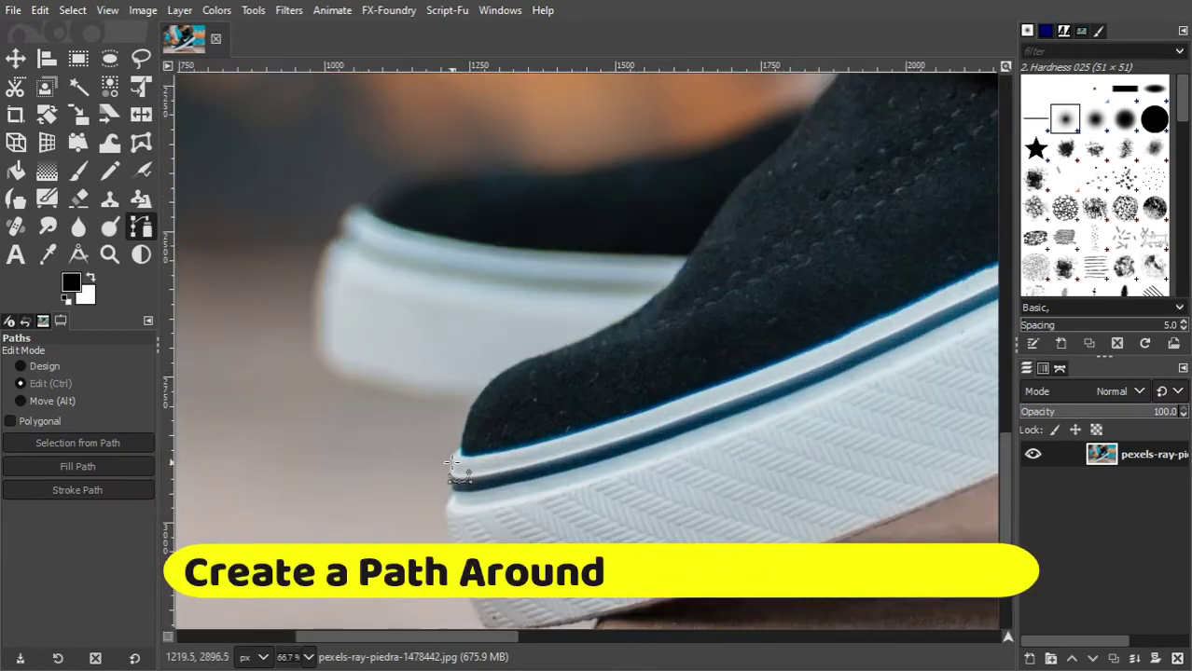
{"action": "scroll", "coordinate": [442, 467], "scroll_direction": "up", "scroll_amount": 2}
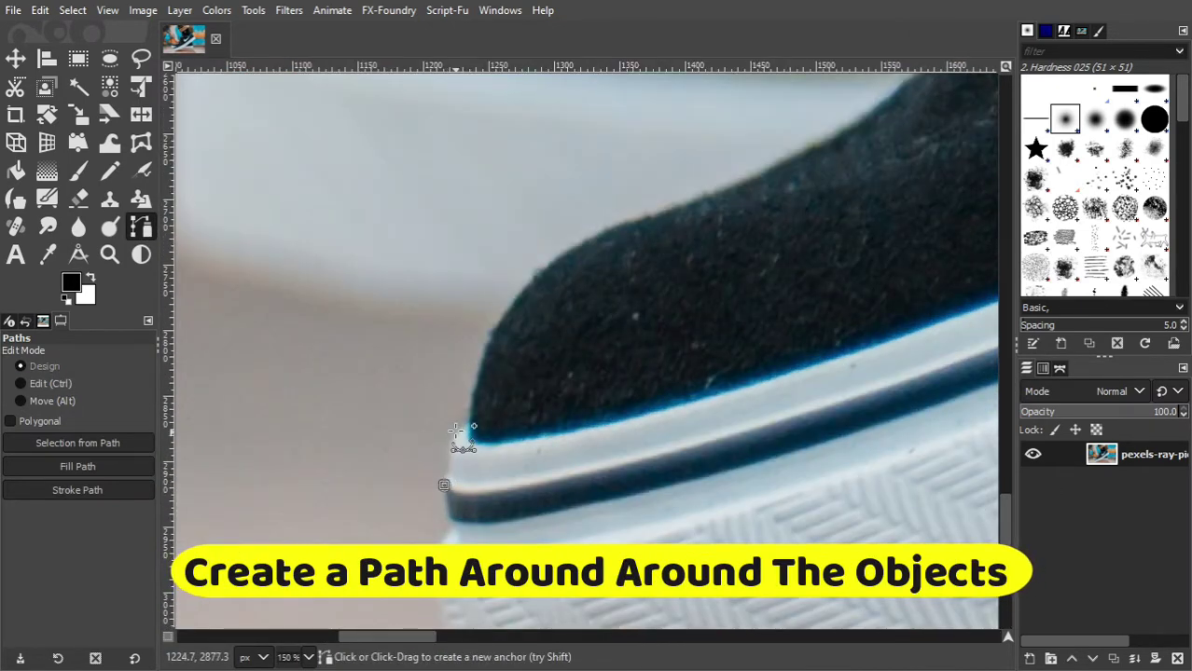
Place curved anchors along the white sole's top edge, starting at the toe and heading toward the heel
{"action": "left_click_drag", "start_coordinate": [467, 419], "coordinate": [470, 429]}
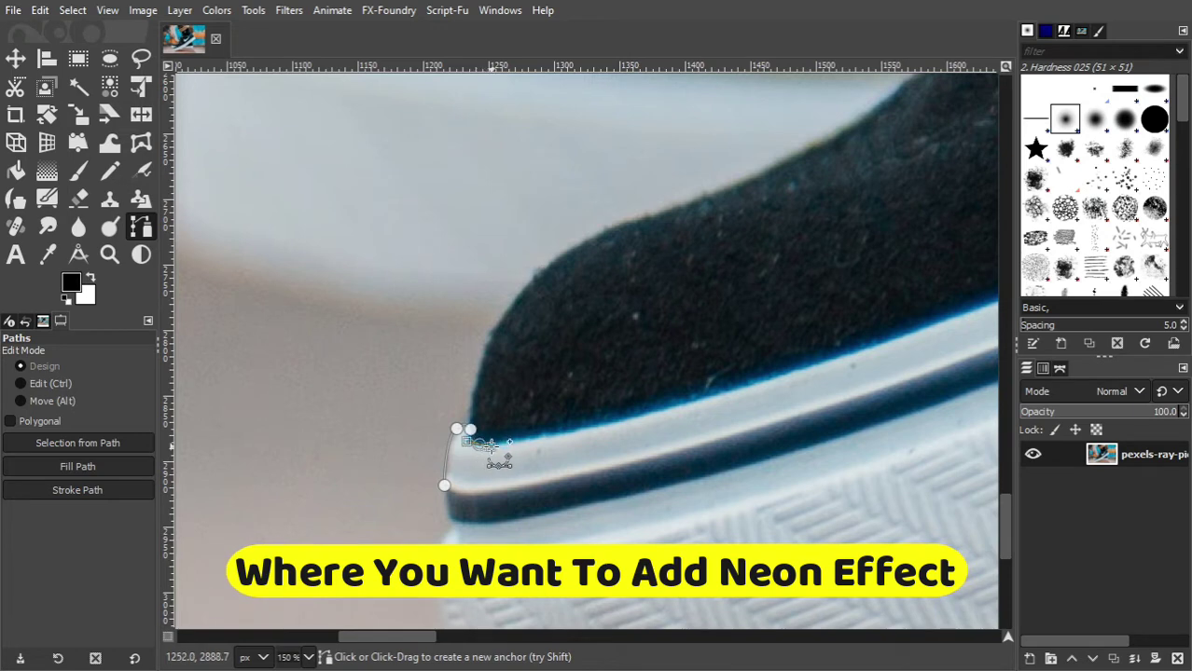
{"action": "left_click_drag", "start_coordinate": [534, 437], "coordinate": [577, 432]}
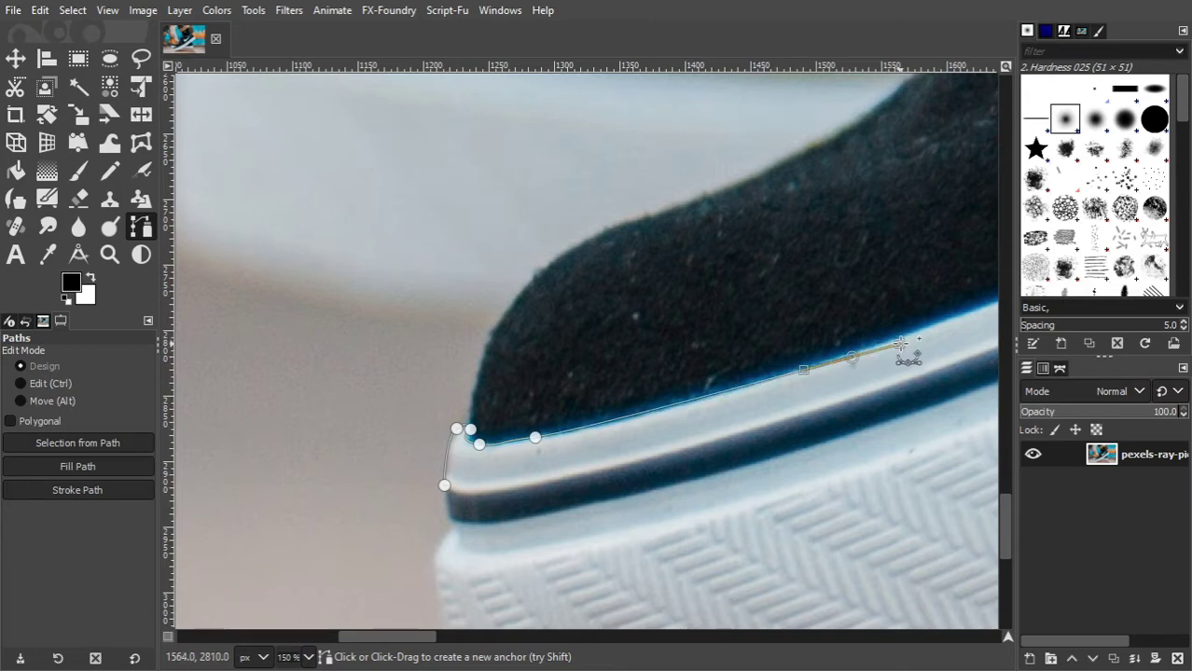
{"action": "scroll", "coordinate": [903, 337], "scroll_direction": "down", "scroll_amount": 2}
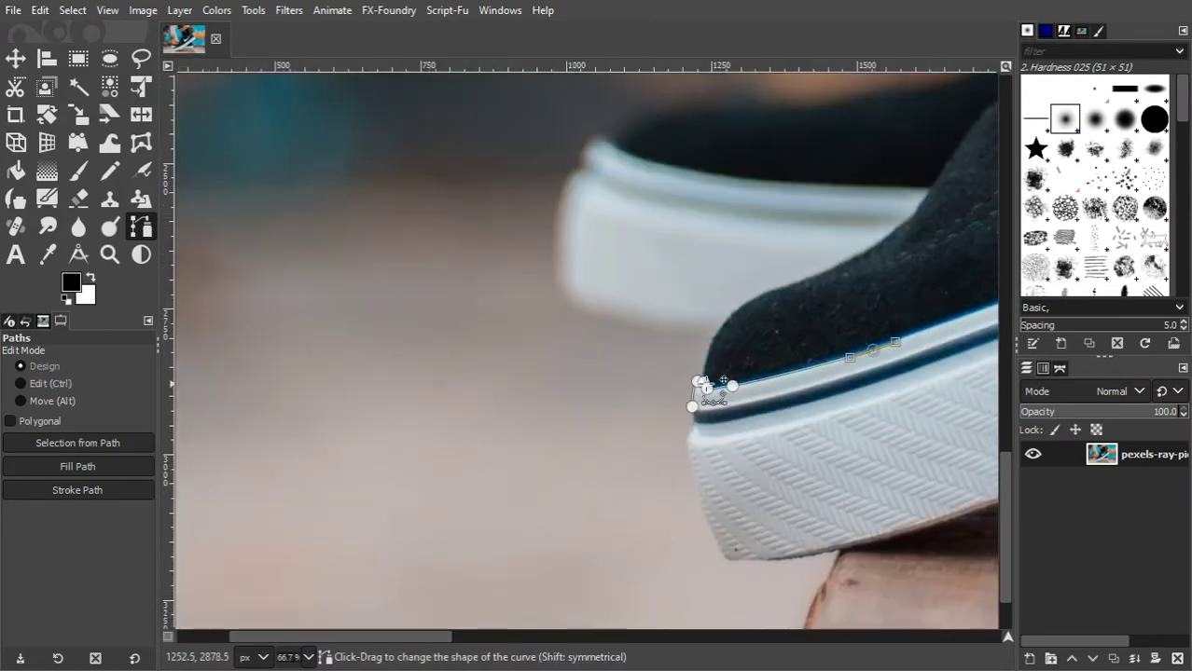
{"action": "scroll", "coordinate": [709, 373], "scroll_direction": "right", "scroll_amount": 3}
{"action": "scroll", "coordinate": [653, 317], "scroll_direction": "right", "scroll_amount": 3}
{"action": "scroll", "coordinate": [737, 239], "scroll_direction": "down", "scroll_amount": 2}
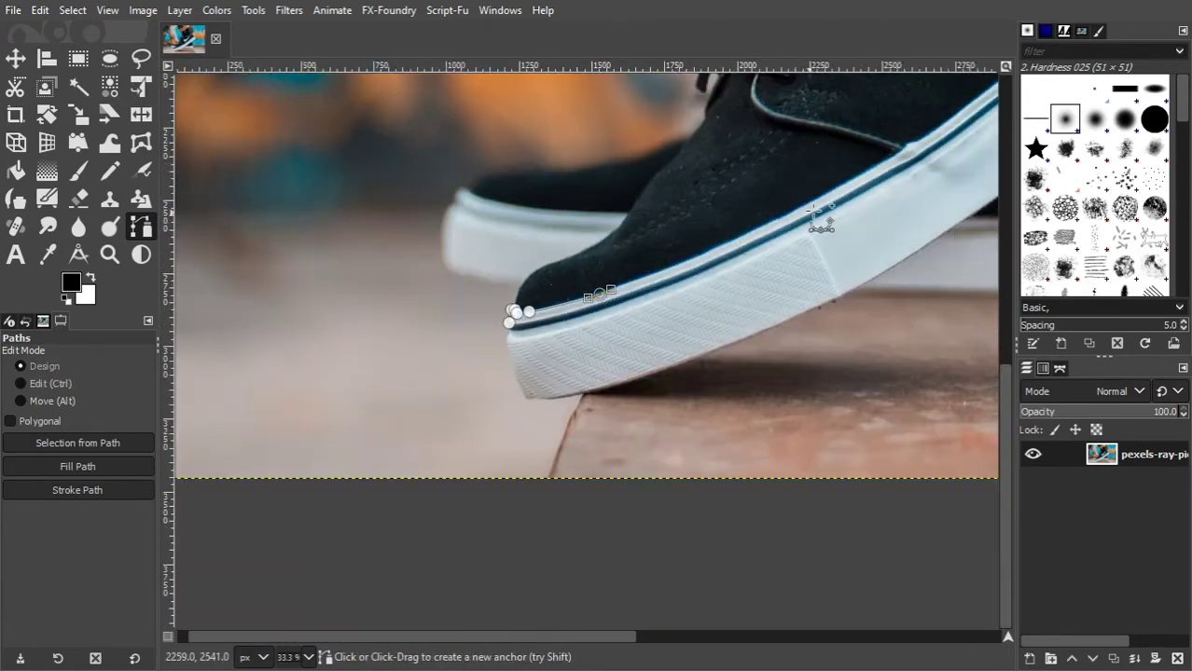
{"action": "scroll", "coordinate": [939, 131], "scroll_direction": "up", "scroll_amount": 1}
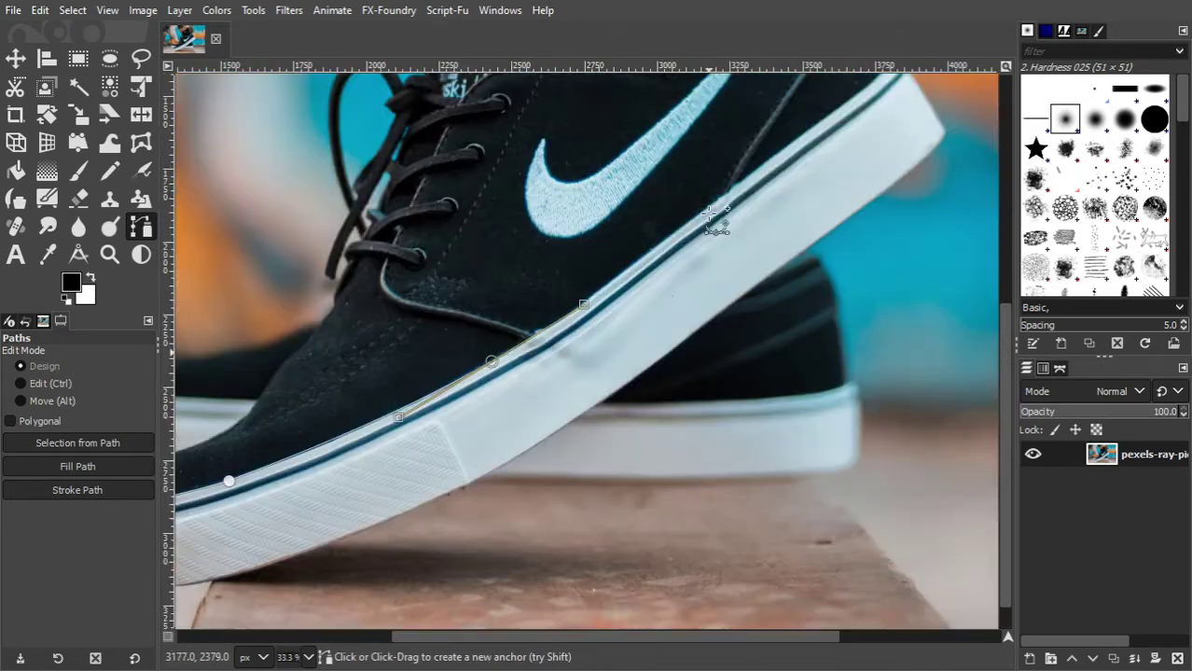
{"action": "scroll", "coordinate": [714, 224], "scroll_direction": "up", "scroll_amount": 3}
{"action": "scroll", "coordinate": [965, 140], "scroll_direction": "up", "scroll_amount": 2}
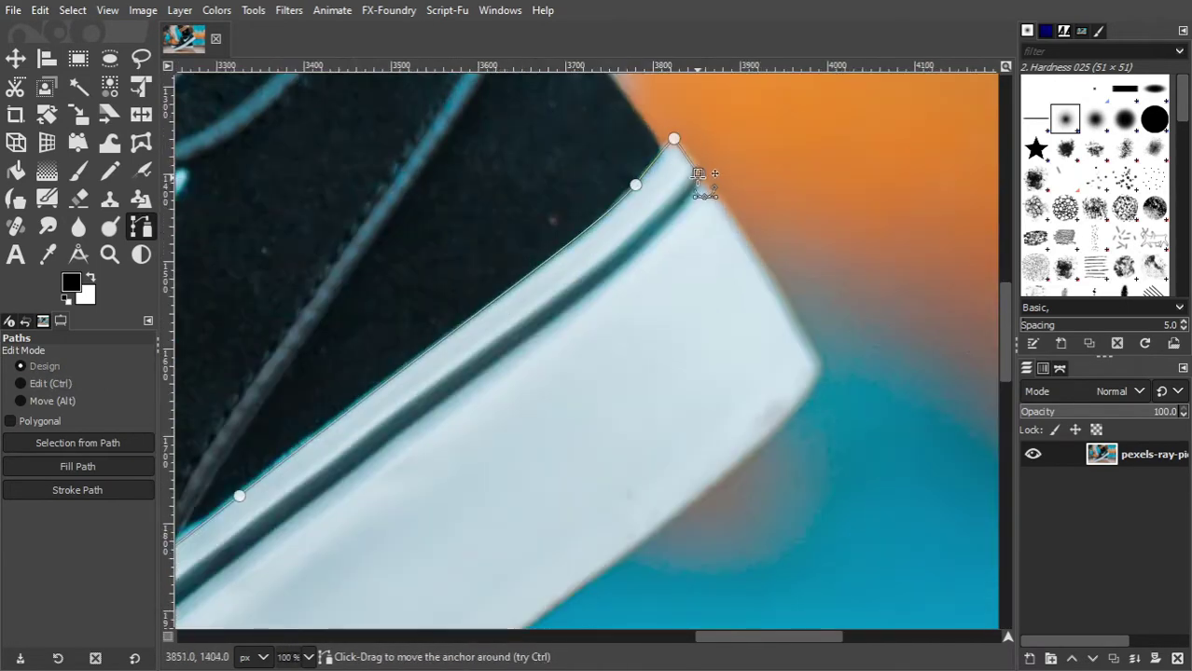
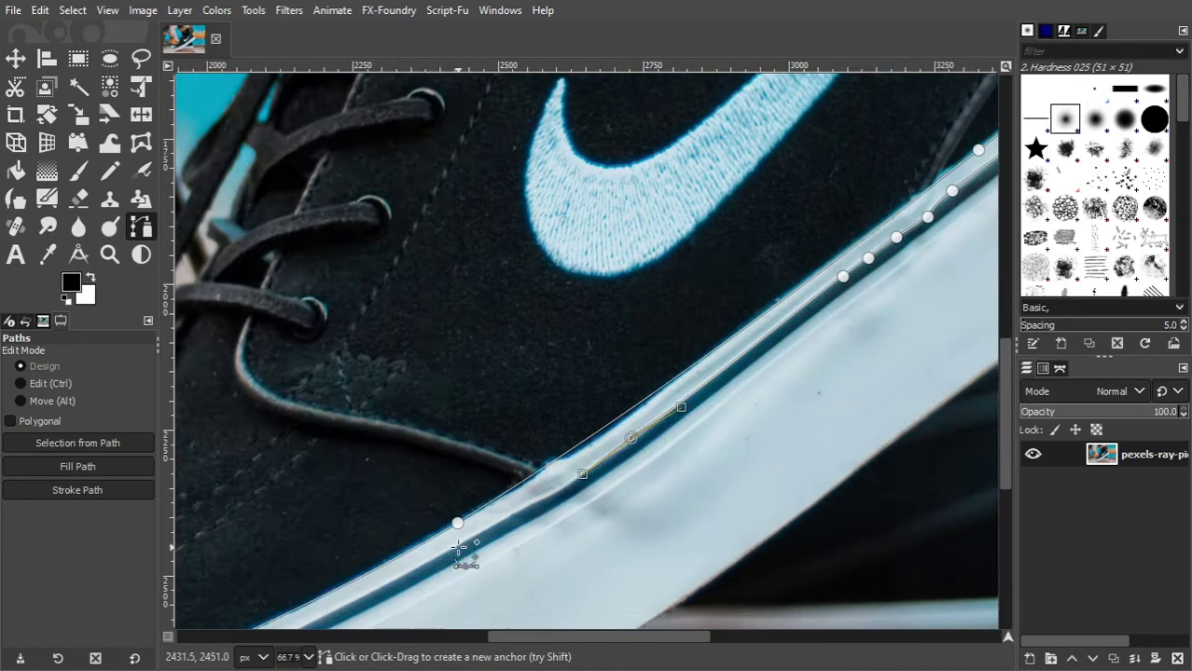
{"action": "scroll", "coordinate": [403, 576], "scroll_direction": "down", "scroll_amount": 2}
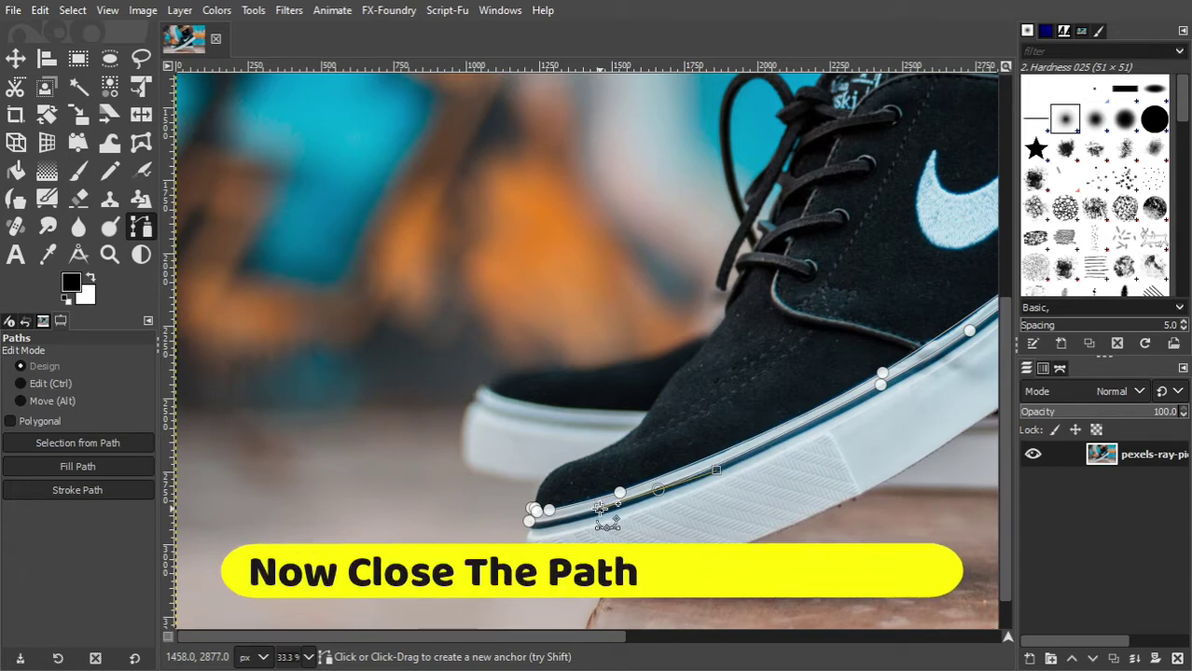
Scroll and zoom around the shoe's toe to inspect the sole-edge path
{"action": "scroll", "coordinate": [599, 509], "scroll_direction": "up", "scroll_amount": 2}
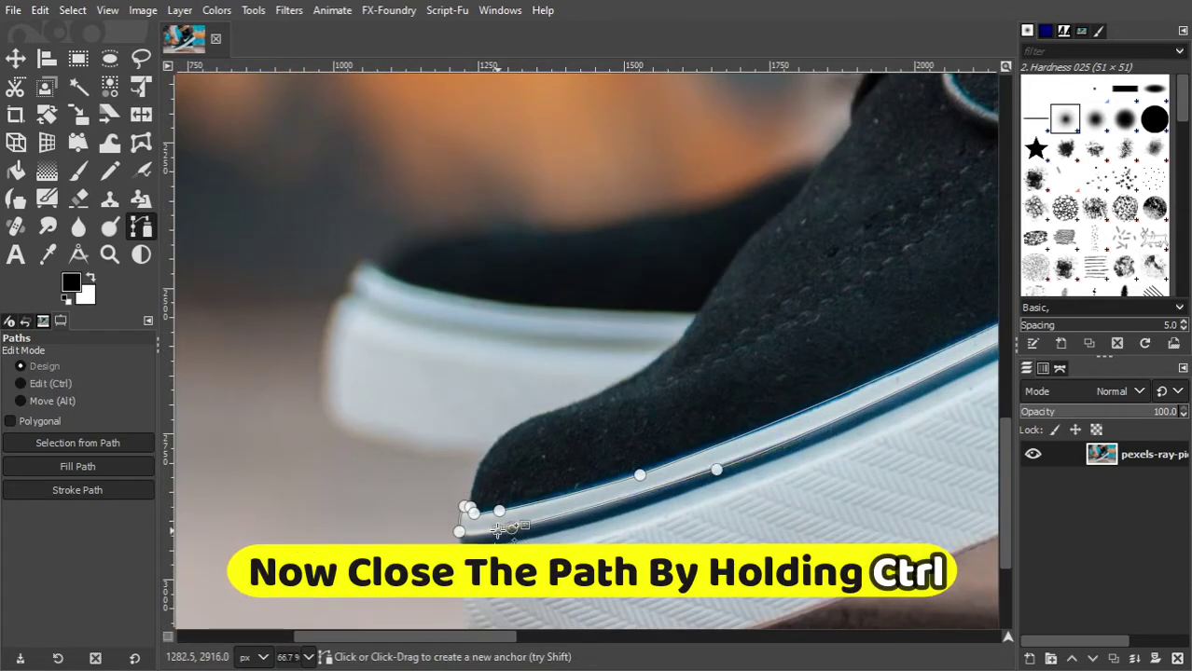
{"action": "scroll", "coordinate": [472, 531], "scroll_direction": "up", "scroll_amount": 1}
{"action": "scroll", "coordinate": [466, 529], "scroll_direction": "up", "scroll_amount": 1}
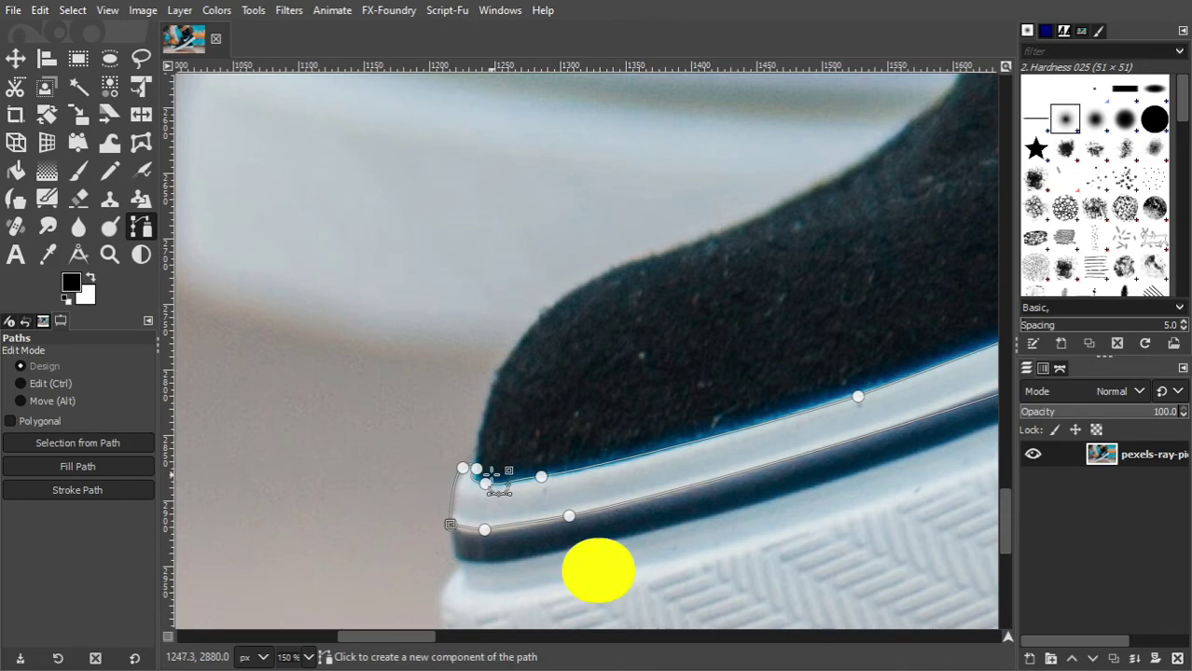
{"action": "scroll", "coordinate": [499, 455], "scroll_direction": "down", "scroll_amount": 3}
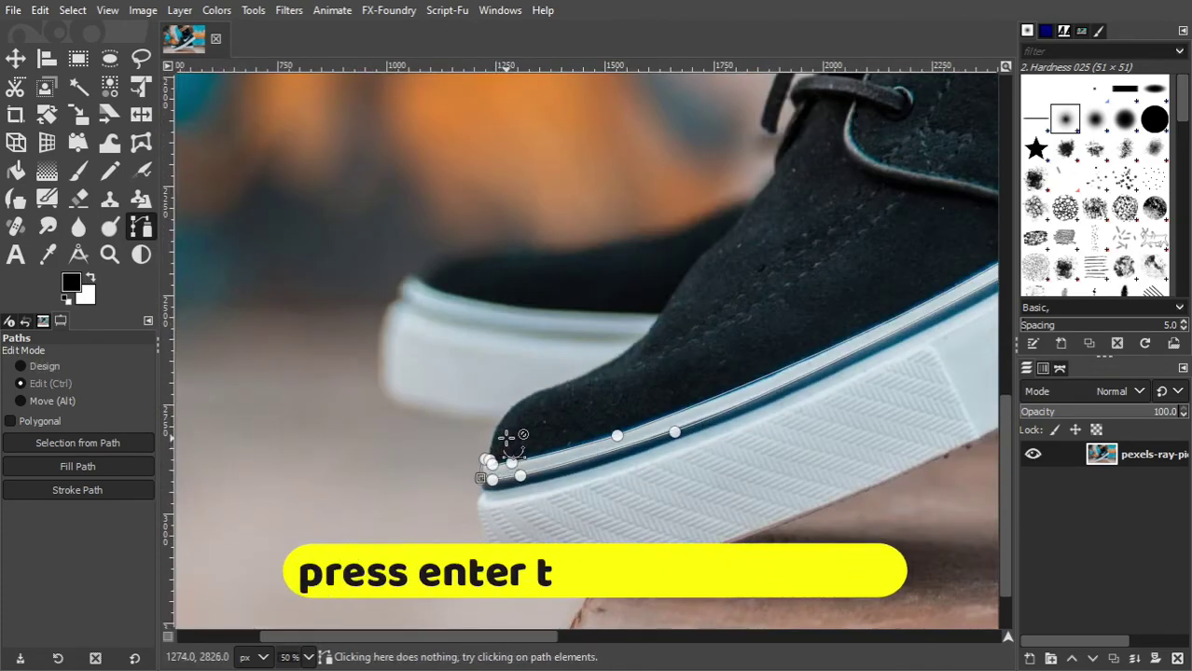
{"action": "scroll", "coordinate": [499, 446], "scroll_direction": "down", "scroll_amount": 1}
{"action": "scroll", "coordinate": [670, 360], "scroll_direction": "down", "scroll_amount": 2}
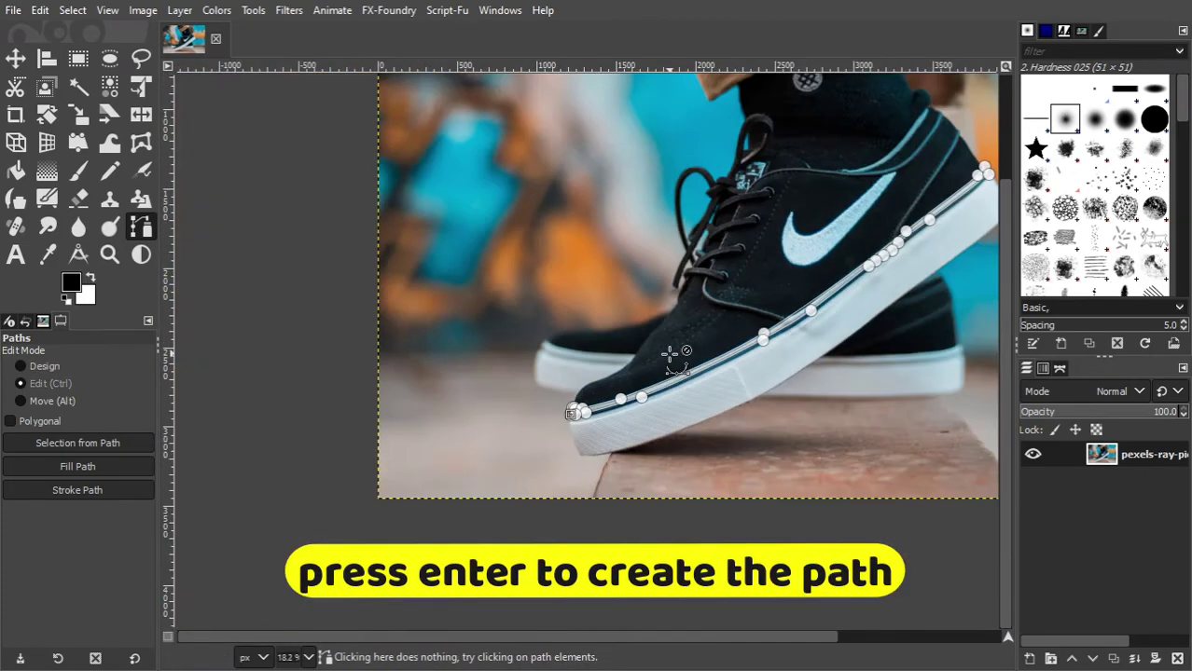
{"action": "scroll", "coordinate": [581, 317], "scroll_direction": "right", "scroll_amount": 3}
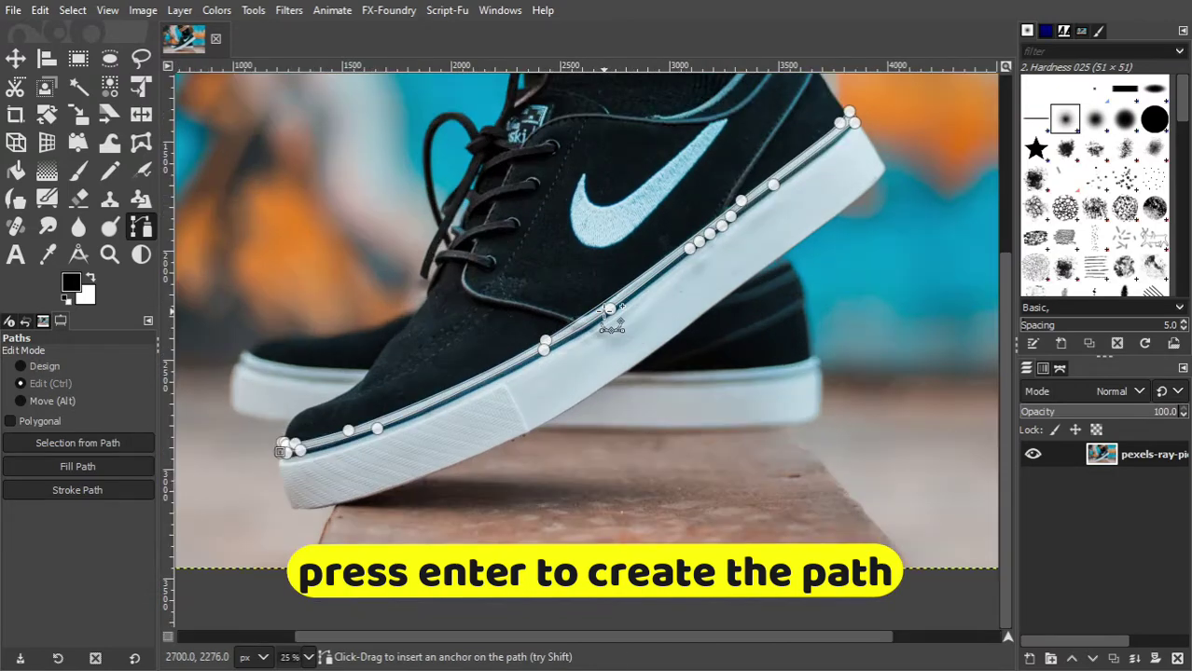
{"action": "scroll", "coordinate": [608, 323], "scroll_direction": "down", "scroll_amount": 2}
{"action": "scroll", "coordinate": [612, 332], "scroll_direction": "up", "scroll_amount": 1}
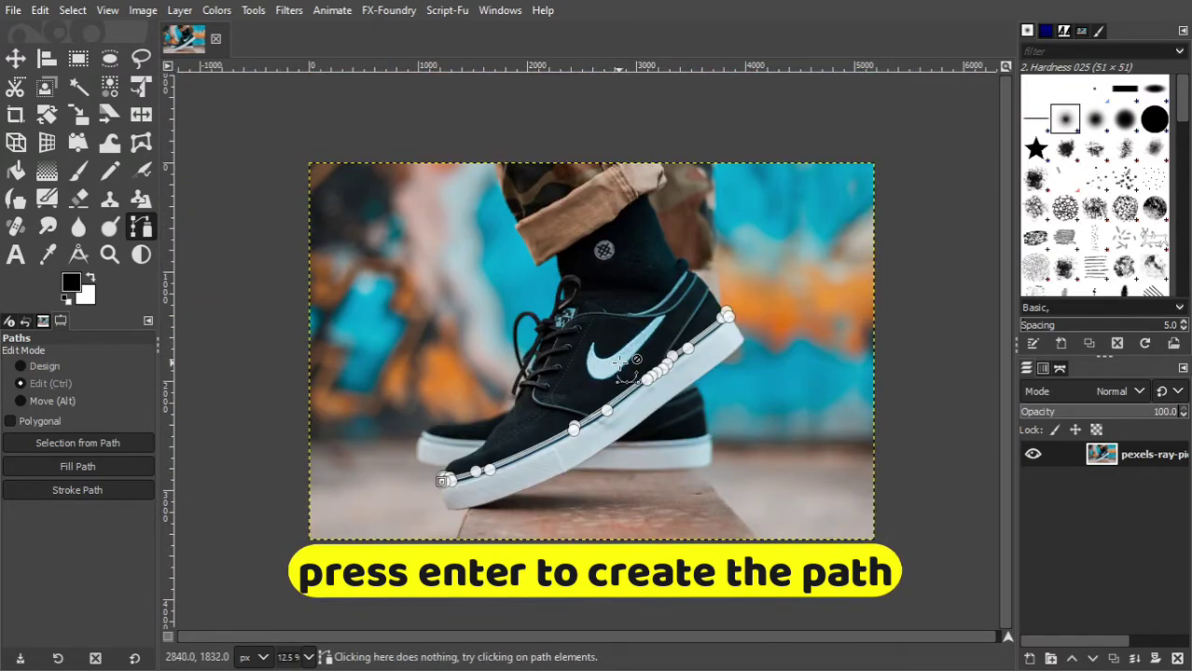
{"action": "scroll", "coordinate": [622, 362], "scroll_direction": "up", "scroll_amount": 1}
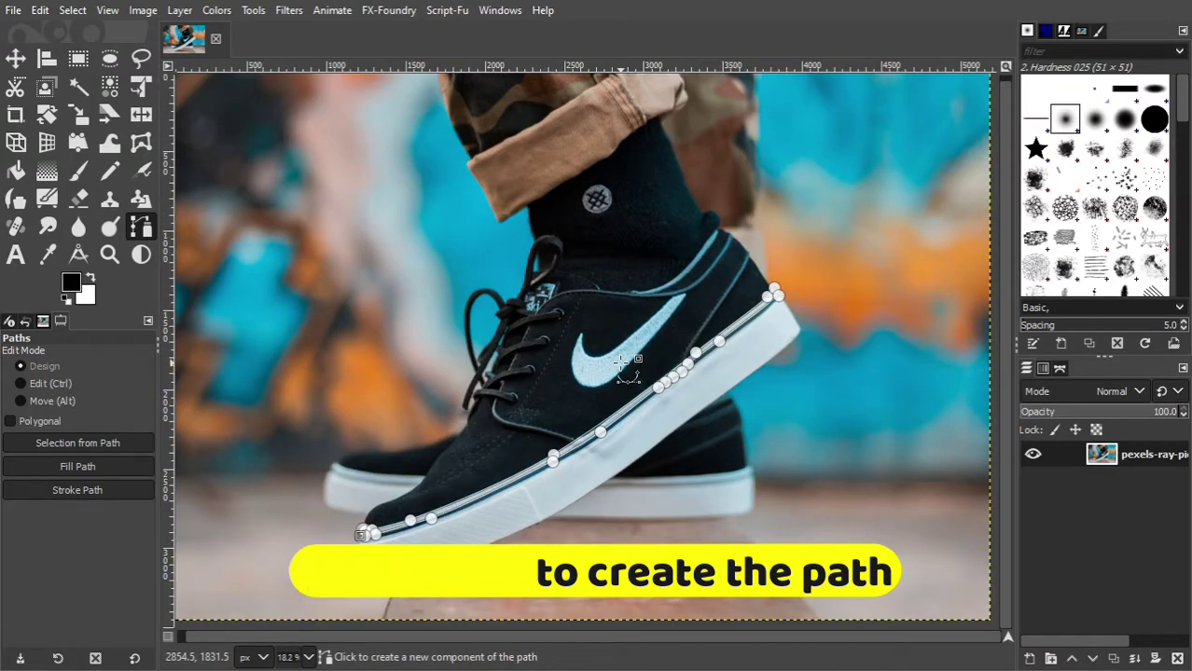
Convert the sole-edge path to a selection and add a default transparent layer named Layer
{"action": "key", "text": "Return"}
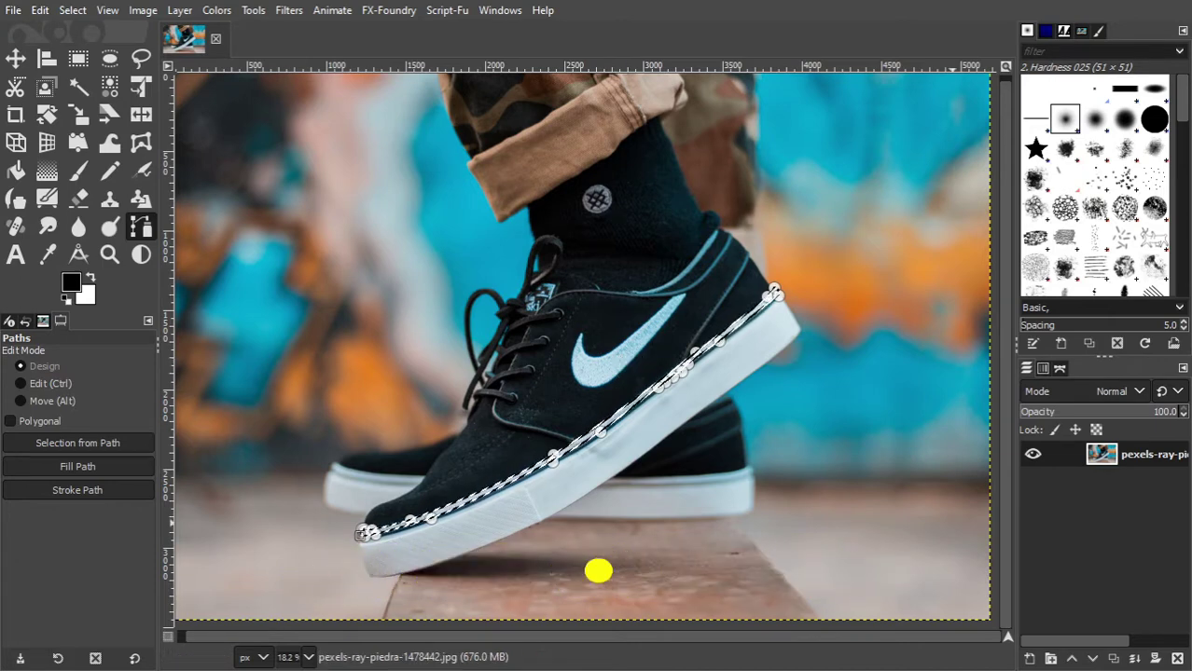
{"action": "left_click", "coordinate": [1029, 658]}
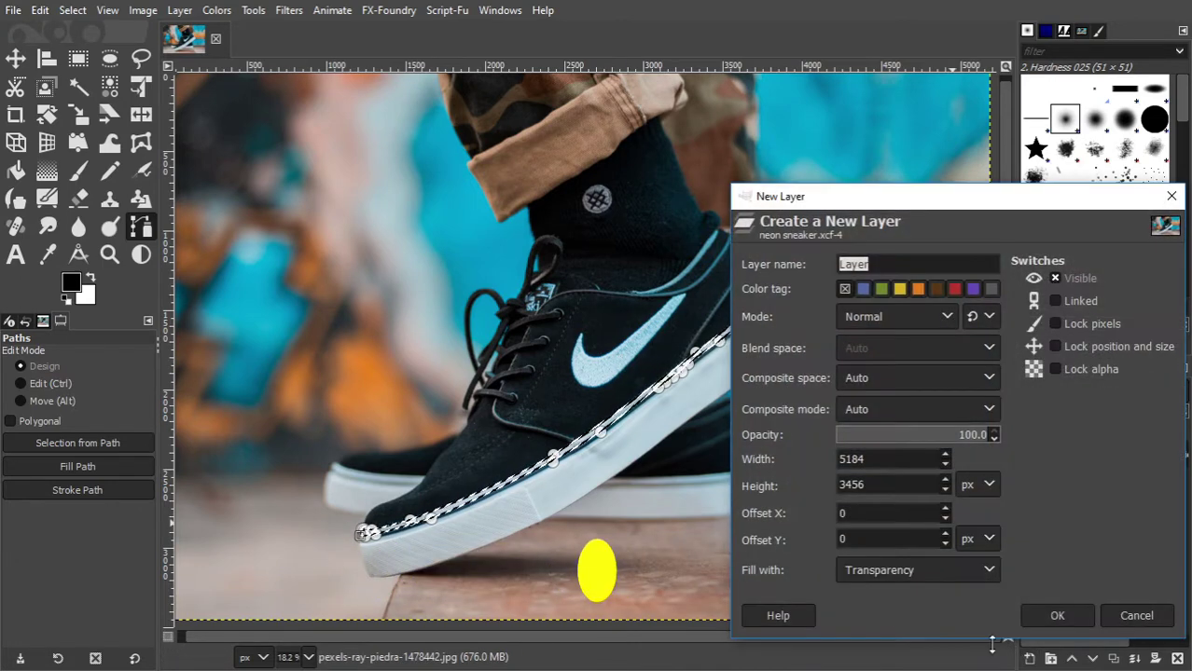
{"action": "left_click", "coordinate": [1056, 617]}
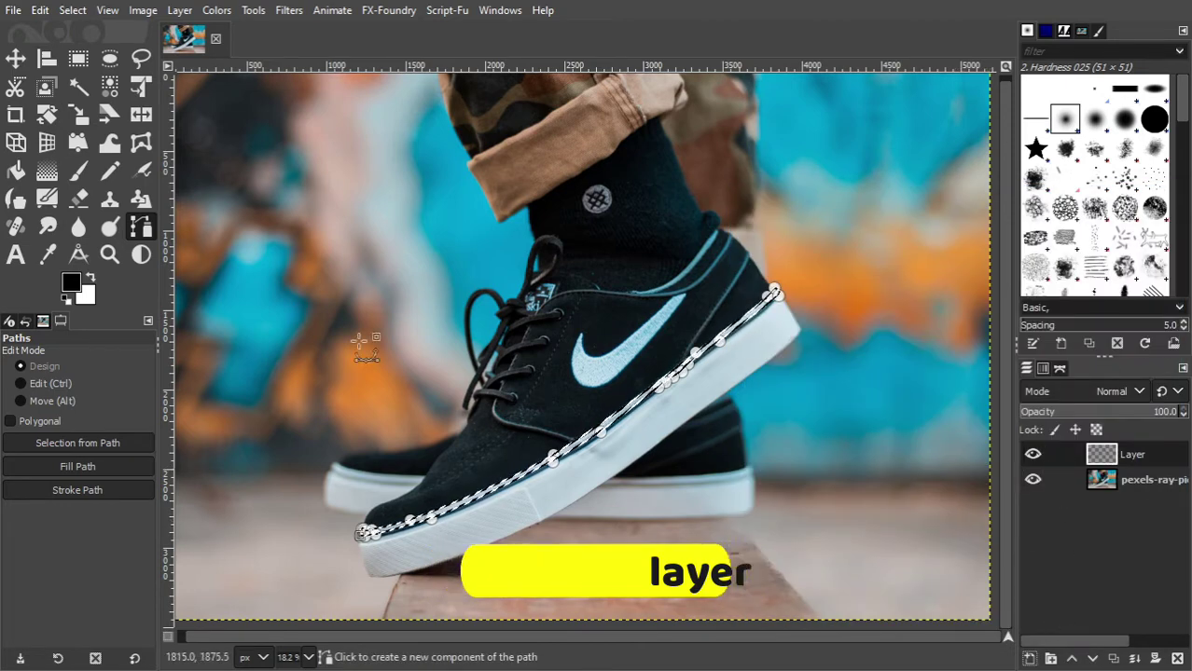
{"action": "left_click", "coordinate": [17, 59]}
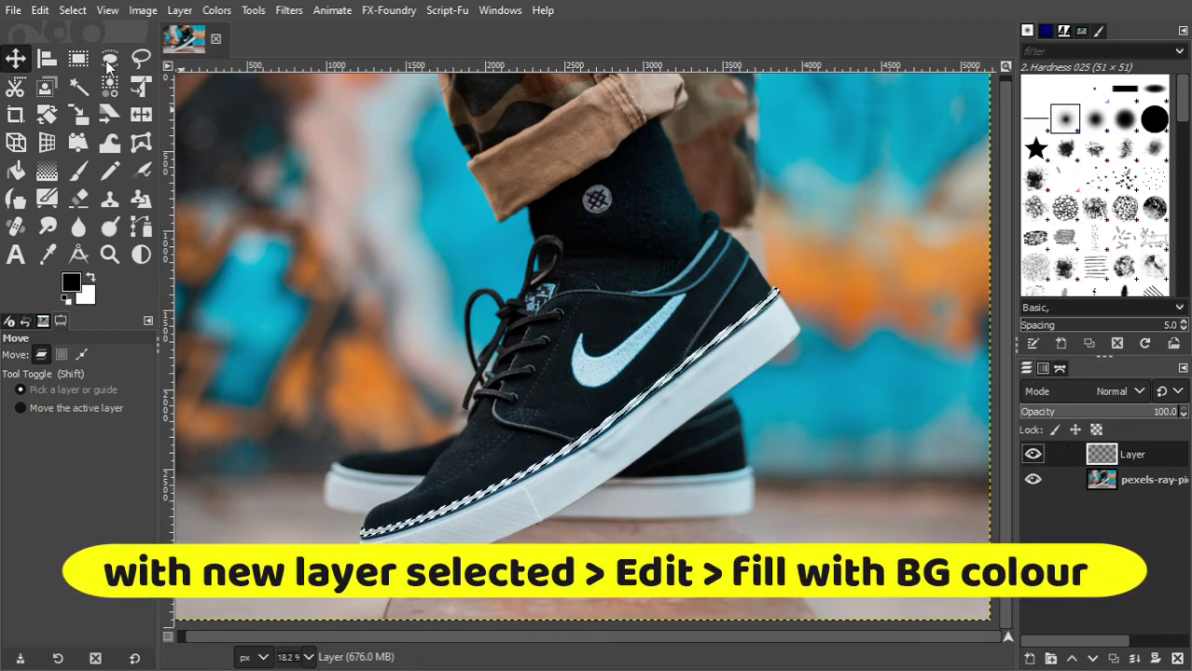
Fill the sole-strip selection with the white background colour, then select none
{"action": "left_click", "coordinate": [44, 11]}
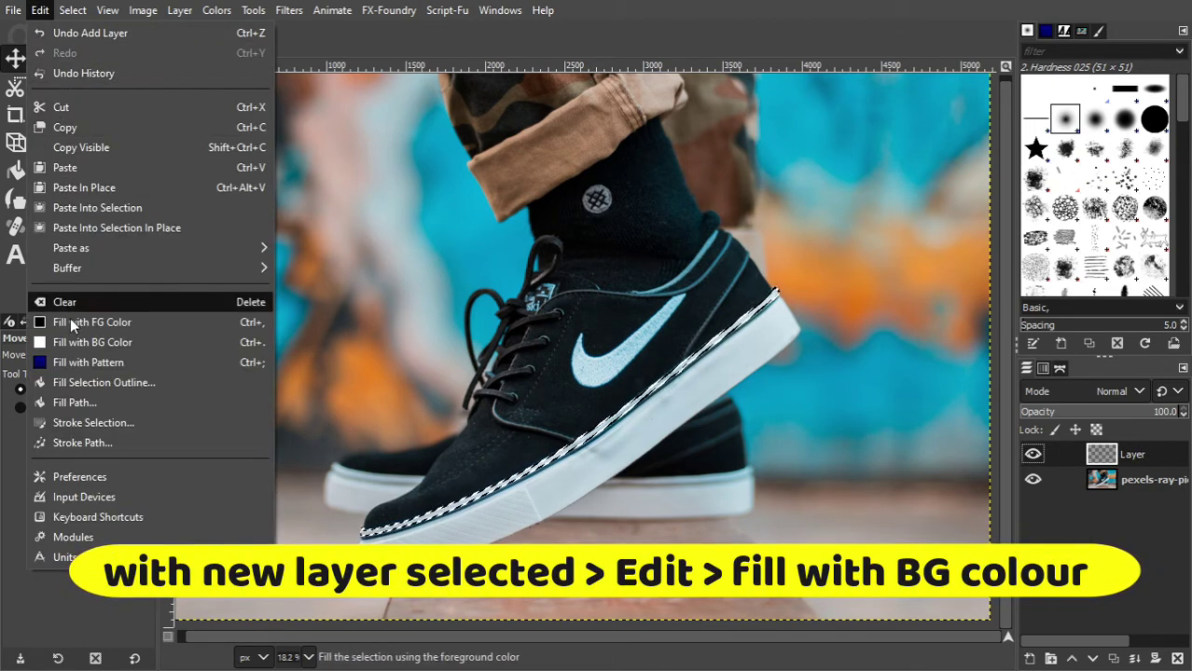
{"action": "left_click", "coordinate": [80, 342]}
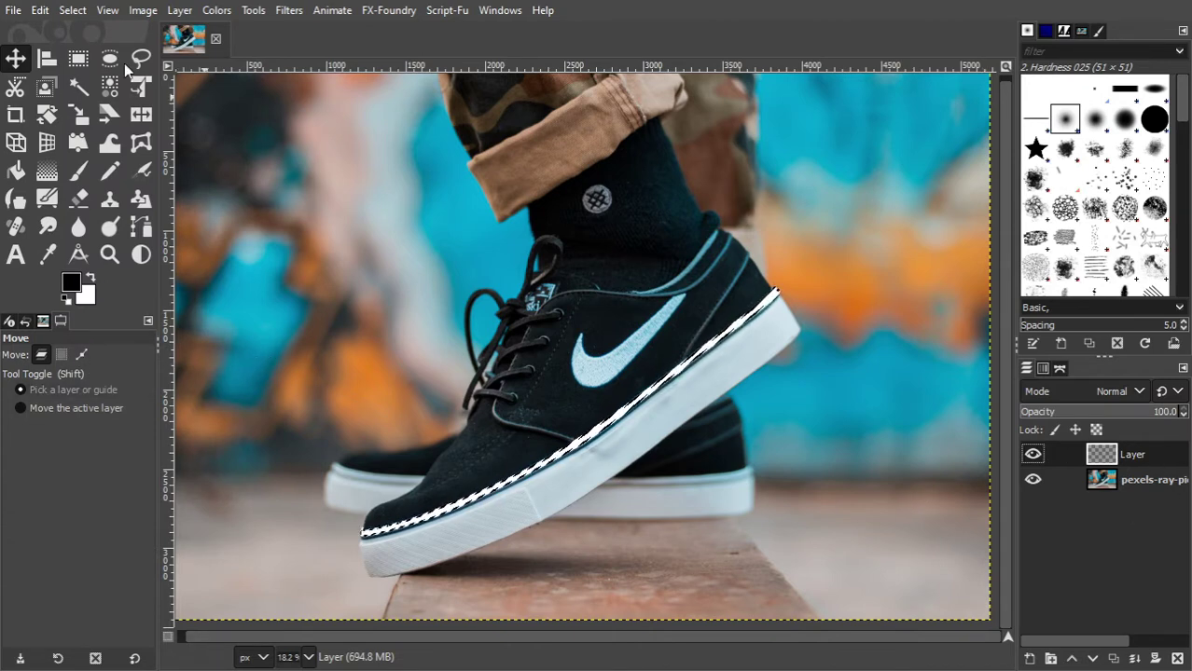
{"action": "left_click", "coordinate": [73, 10]}
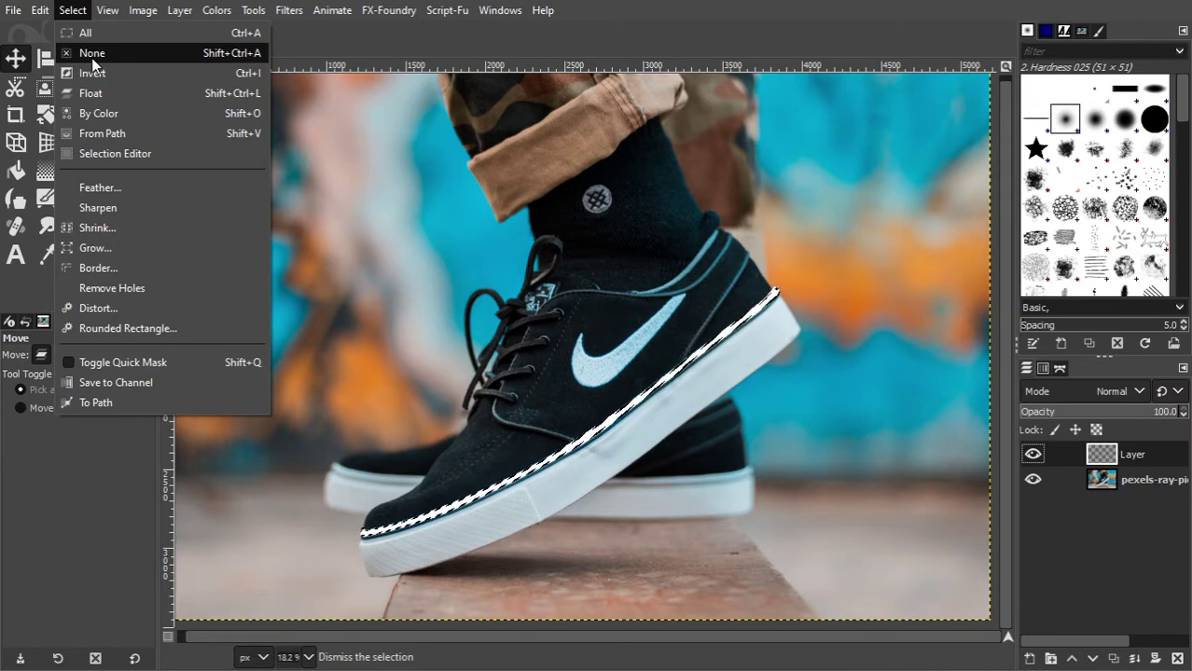
{"action": "left_click", "coordinate": [93, 54]}
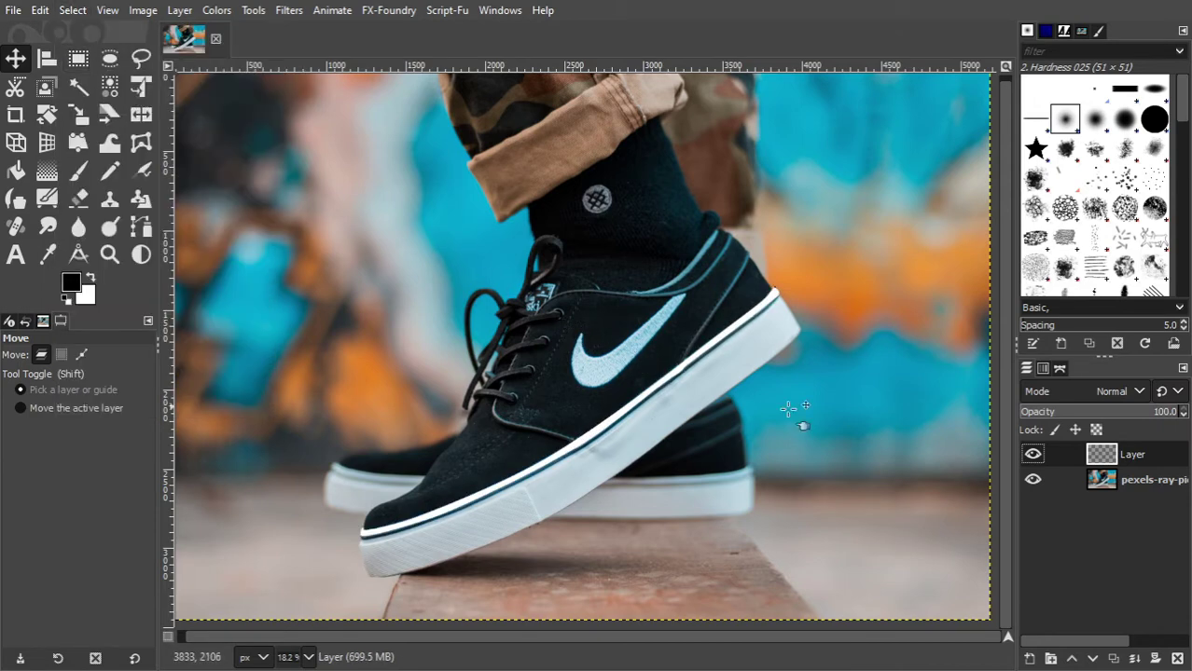
{"action": "left_click", "coordinate": [1033, 479]}
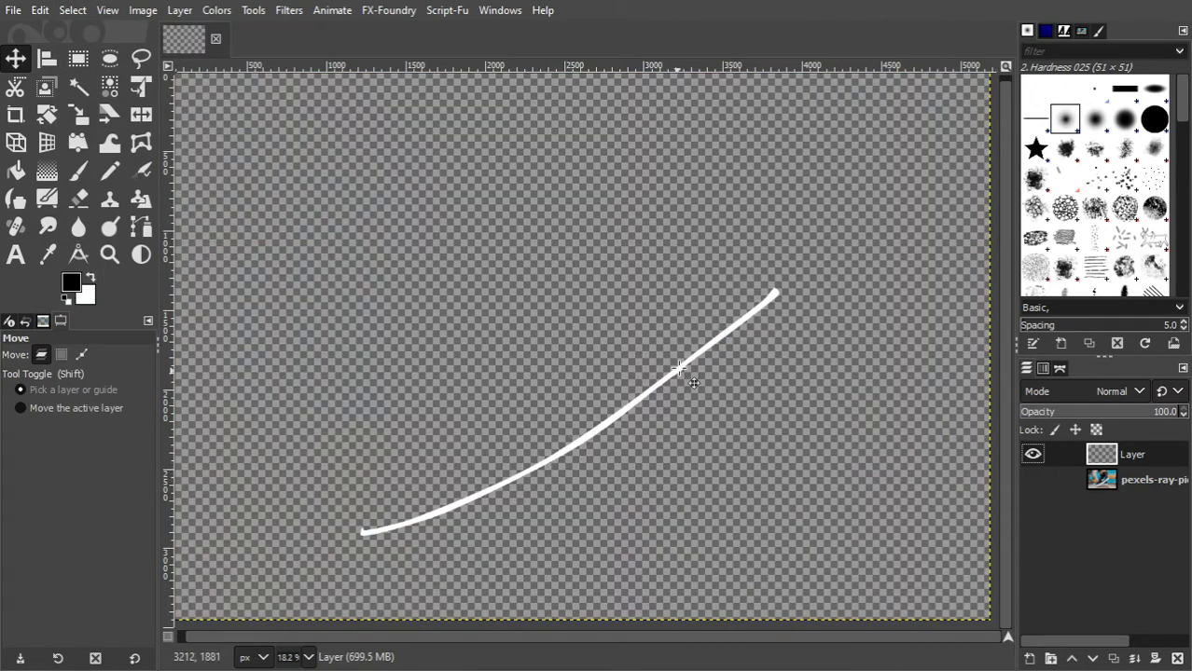
{"action": "left_click", "coordinate": [1032, 479]}
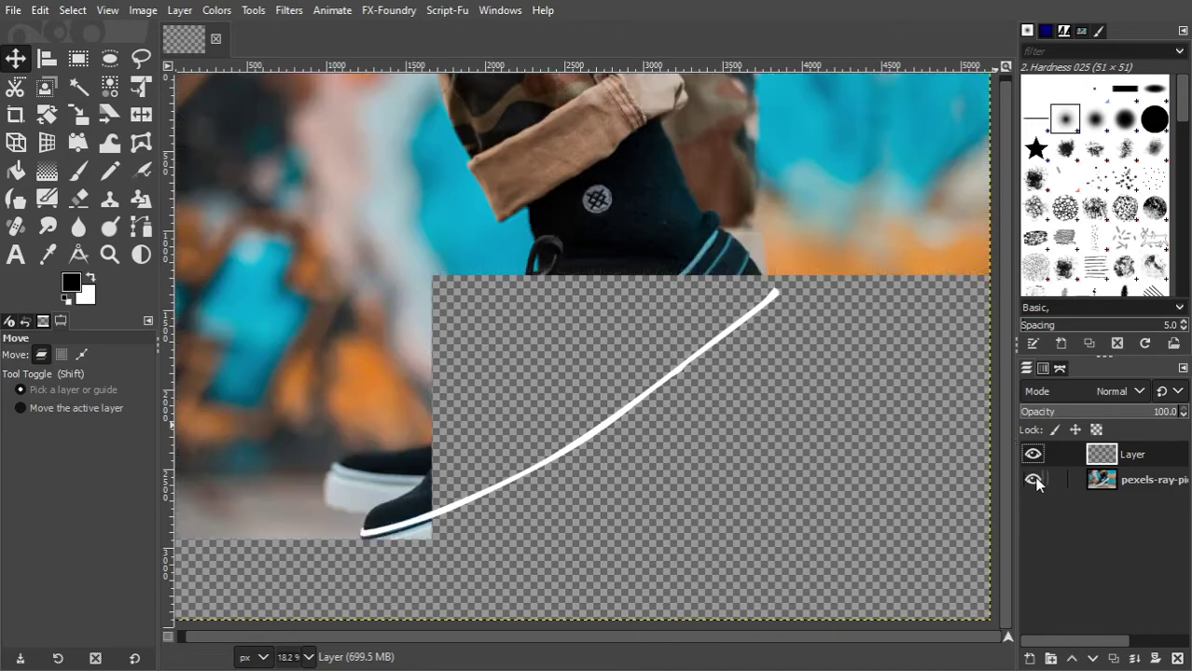
{"action": "scroll", "coordinate": [780, 453], "scroll_direction": "down", "scroll_amount": 1}
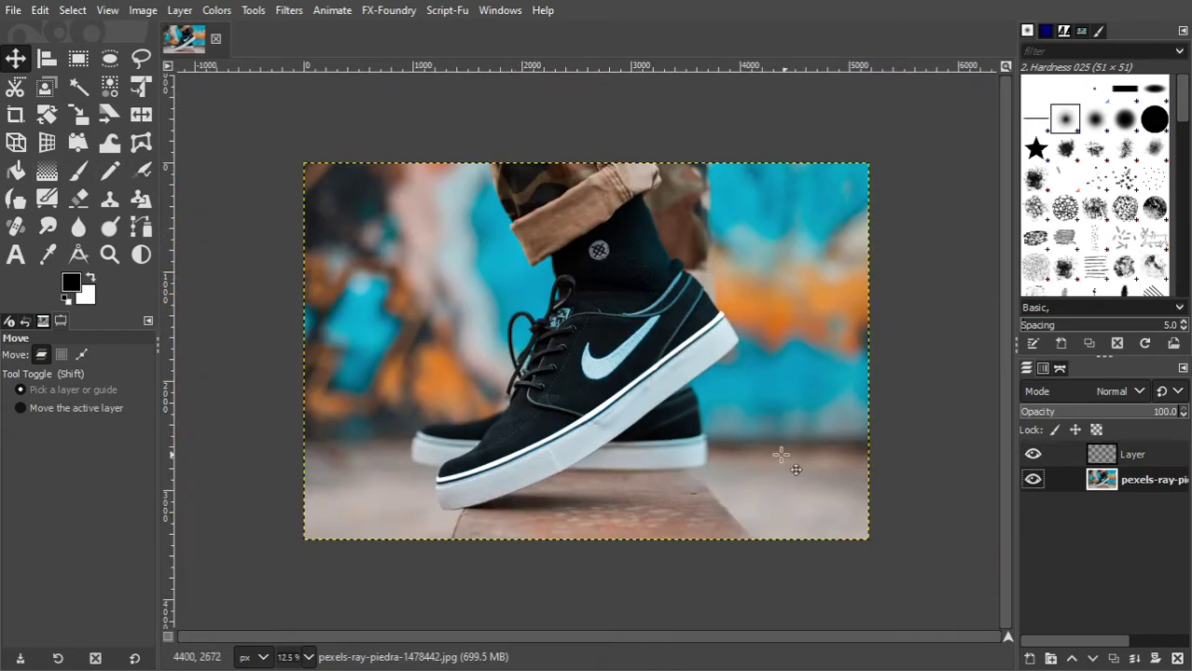
{"action": "scroll", "coordinate": [652, 429], "scroll_direction": "up", "scroll_amount": 2}
{"action": "scroll", "coordinate": [641, 434], "scroll_direction": "down", "scroll_amount": 1}
{"action": "scroll", "coordinate": [641, 434], "scroll_direction": "up", "scroll_amount": 2}
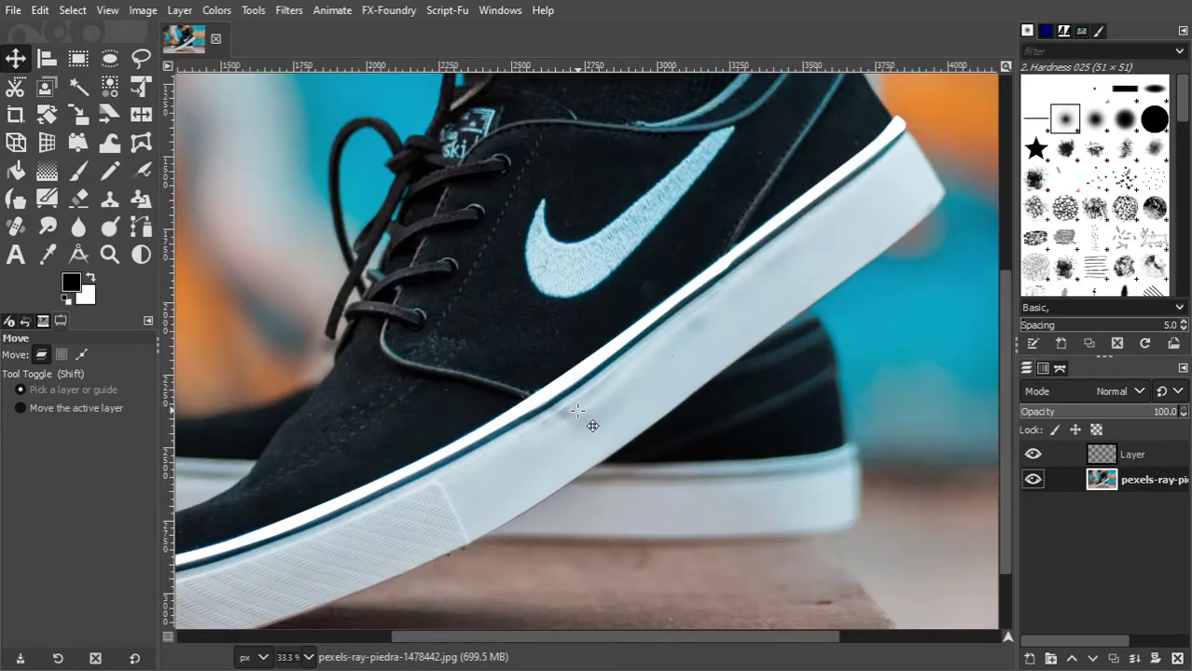
{"action": "scroll", "coordinate": [592, 426], "scroll_direction": "down", "scroll_amount": 1}
{"action": "scroll", "coordinate": [592, 419], "scroll_direction": "down", "scroll_amount": 2}
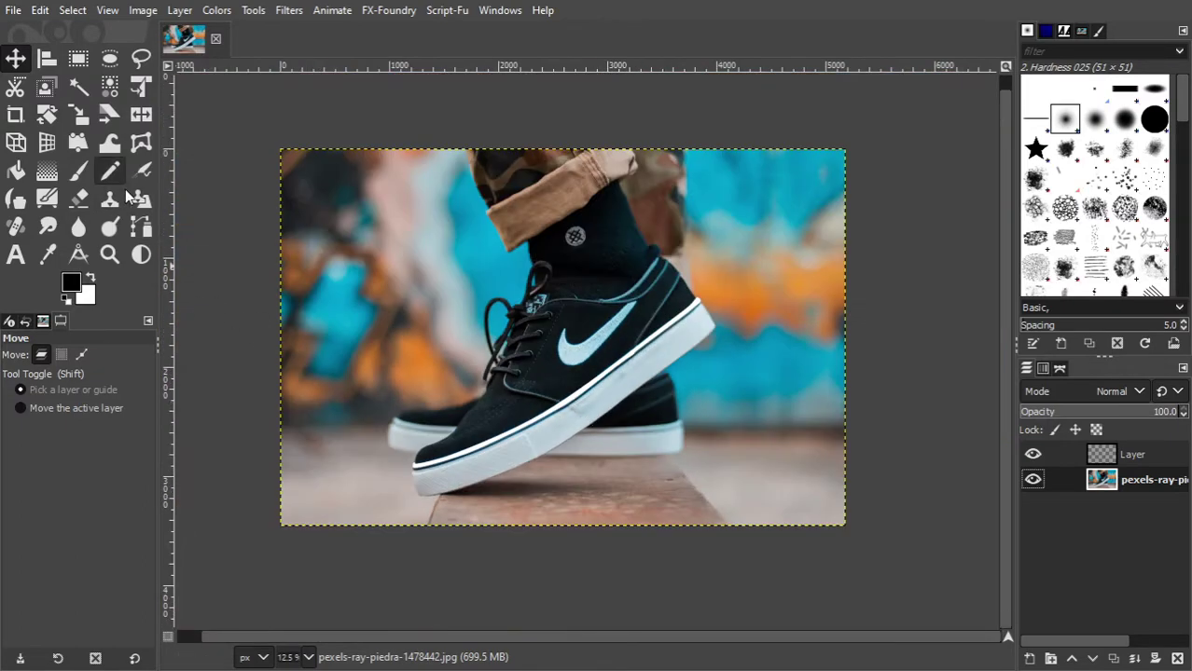
Start a new path with a curved anchor at the swoosh tip
{"action": "left_click", "coordinate": [141, 227]}
{"action": "scroll", "coordinate": [570, 333], "scroll_direction": "up", "scroll_amount": 2}
{"action": "scroll", "coordinate": [567, 333], "scroll_direction": "up", "scroll_amount": 2}
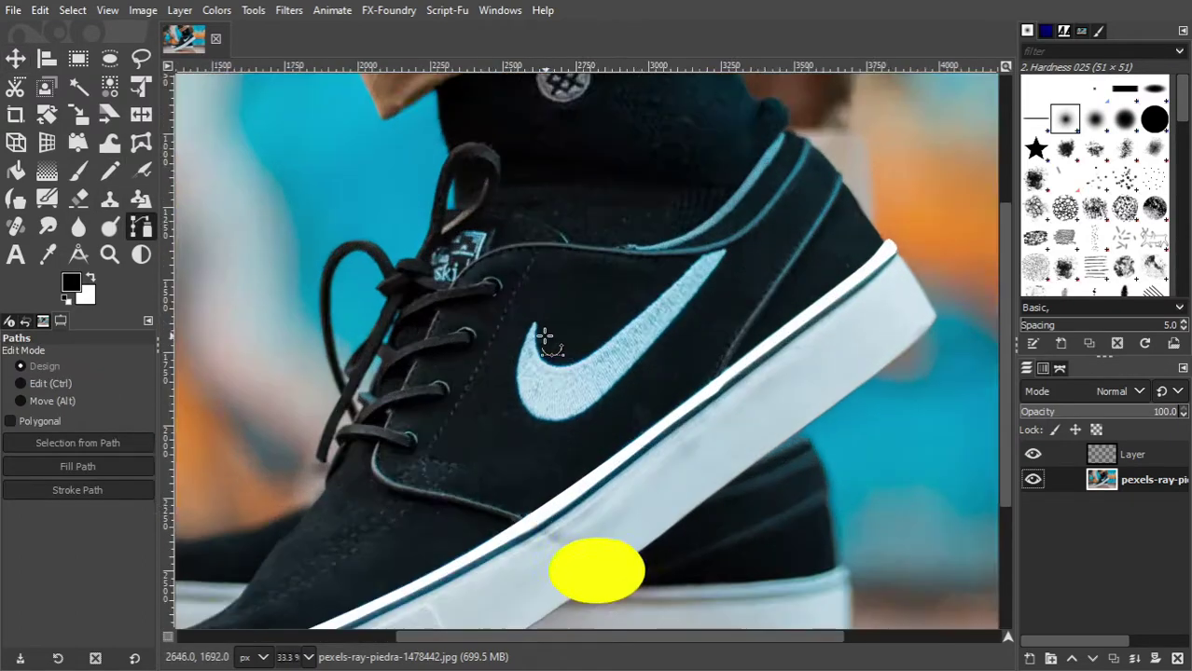
{"action": "scroll", "coordinate": [532, 333], "scroll_direction": "up", "scroll_amount": 2}
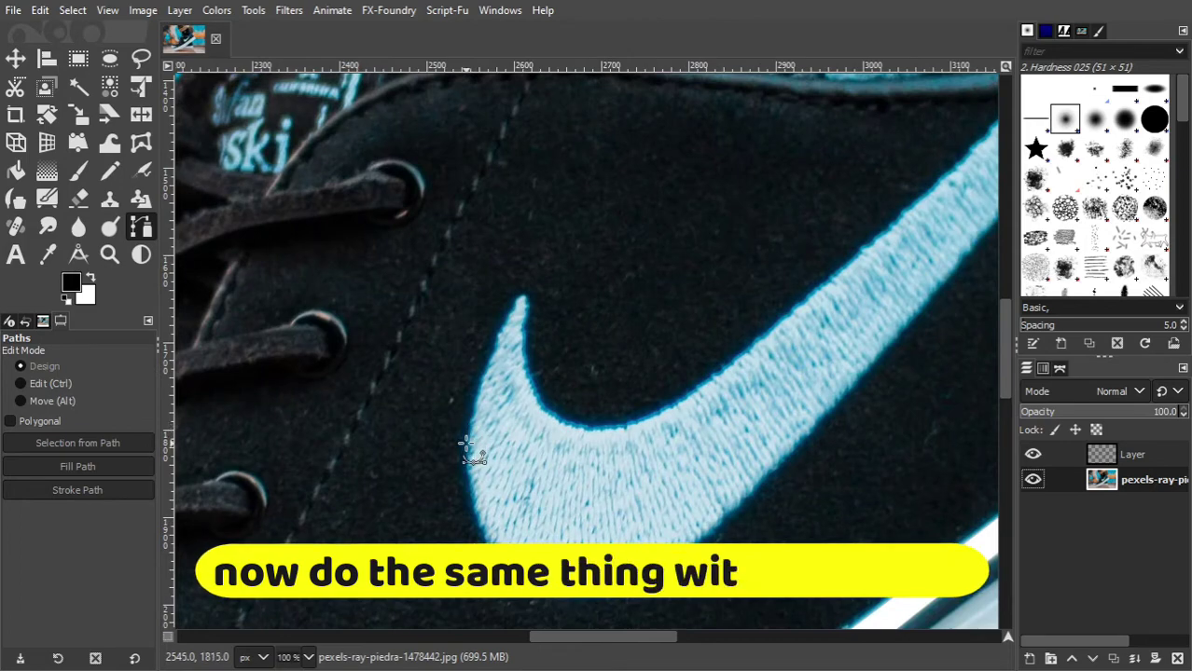
{"action": "scroll", "coordinate": [451, 407], "scroll_direction": "down", "scroll_amount": 2}
{"action": "scroll", "coordinate": [458, 396], "scroll_direction": "up", "scroll_amount": 2}
{"action": "scroll", "coordinate": [413, 425], "scroll_direction": "down", "scroll_amount": 1}
{"action": "scroll", "coordinate": [412, 425], "scroll_direction": "up", "scroll_amount": 3}
{"action": "left_click_drag", "start_coordinate": [412, 387], "coordinate": [487, 309]}
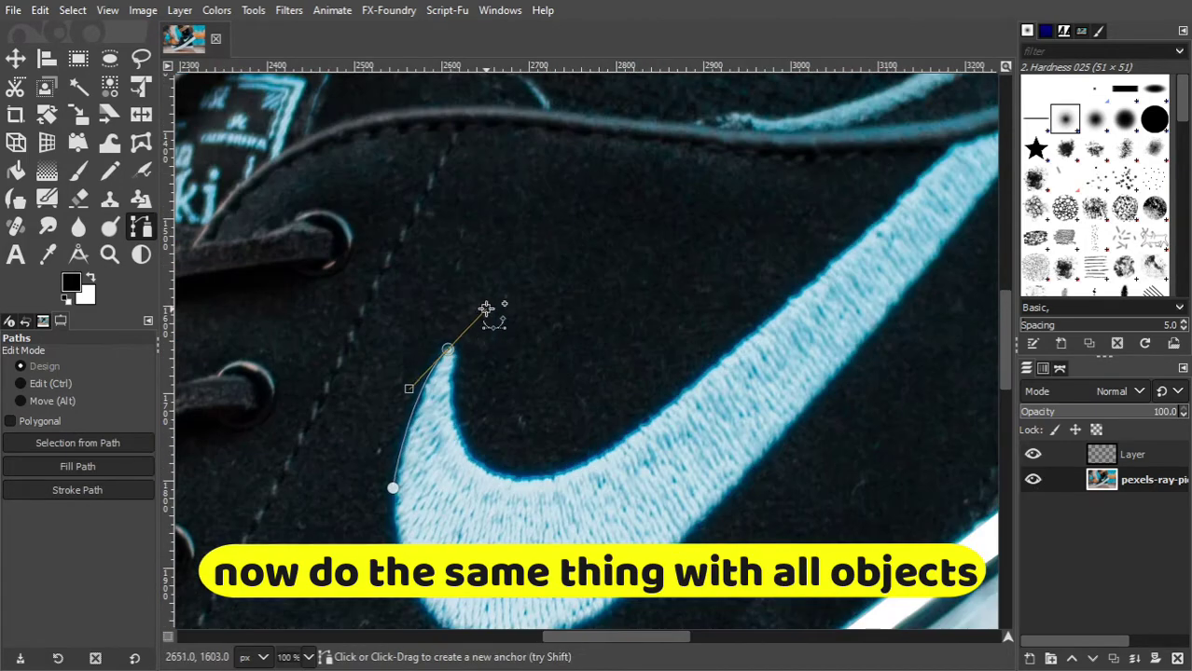
{"action": "scroll", "coordinate": [431, 353], "scroll_direction": "up", "scroll_amount": 1}
{"action": "scroll", "coordinate": [671, 426], "scroll_direction": "down", "scroll_amount": 2}
{"action": "scroll", "coordinate": [670, 426], "scroll_direction": "down", "scroll_amount": 1}
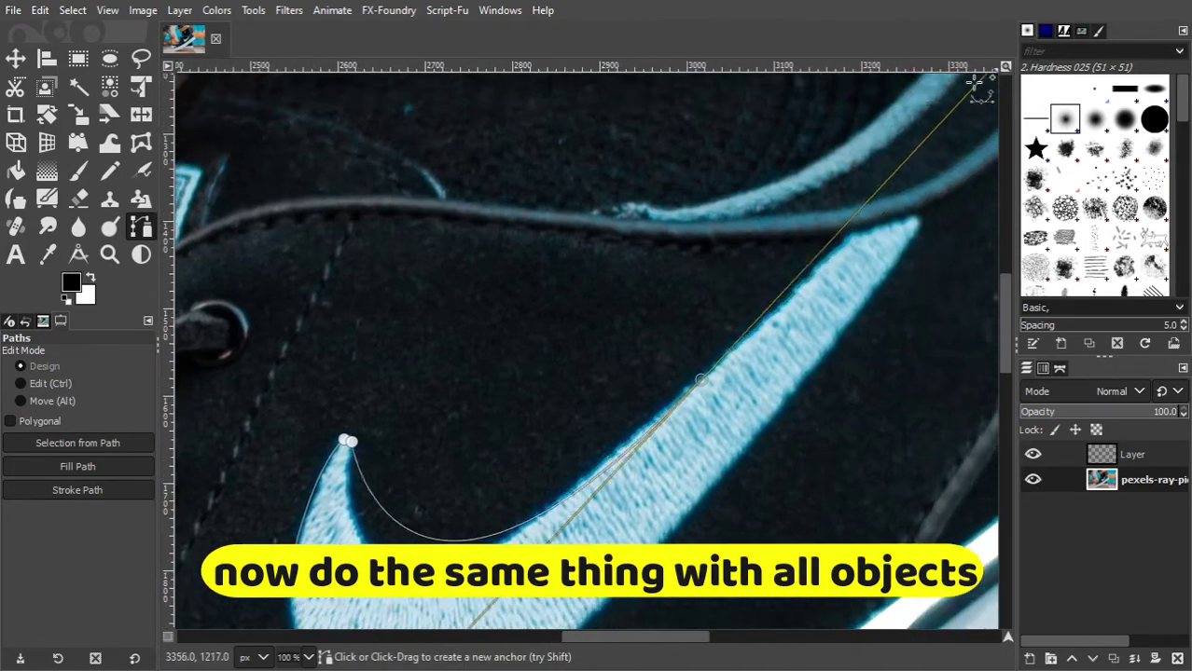
{"action": "scroll", "coordinate": [788, 426], "scroll_direction": "down", "scroll_amount": 2}
Complete the swoosh outline with curved anchors along its lower edge and top end
{"action": "left_click_drag", "start_coordinate": [625, 482], "coordinate": [784, 323]}
{"action": "left_click", "coordinate": [718, 391]}
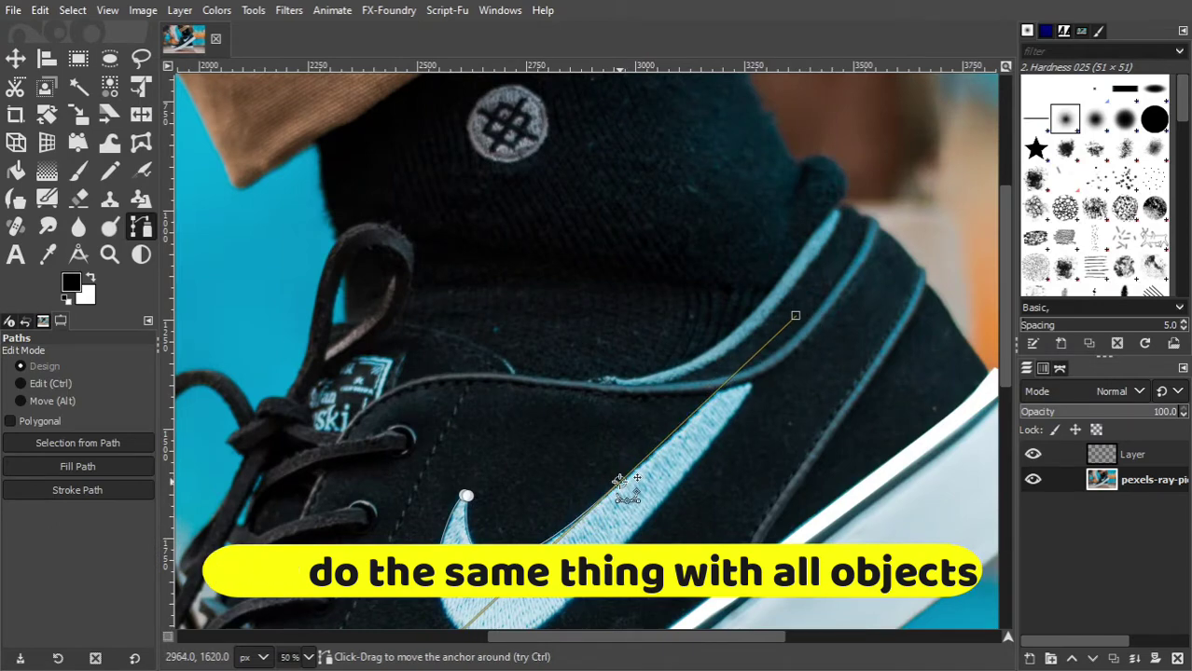
{"action": "scroll", "coordinate": [720, 401], "scroll_direction": "up", "scroll_amount": 2}
{"action": "scroll", "coordinate": [720, 401], "scroll_direction": "up", "scroll_amount": 1}
{"action": "mouse_move", "coordinate": [706, 385]}
{"action": "left_mouse_down"}
{"action": "mouse_move", "coordinate": [825, 359]}
{"action": "mouse_move", "coordinate": [810, 347]}
{"action": "left_mouse_up"}
{"action": "scroll", "coordinate": [771, 426], "scroll_direction": "down", "scroll_amount": 1}
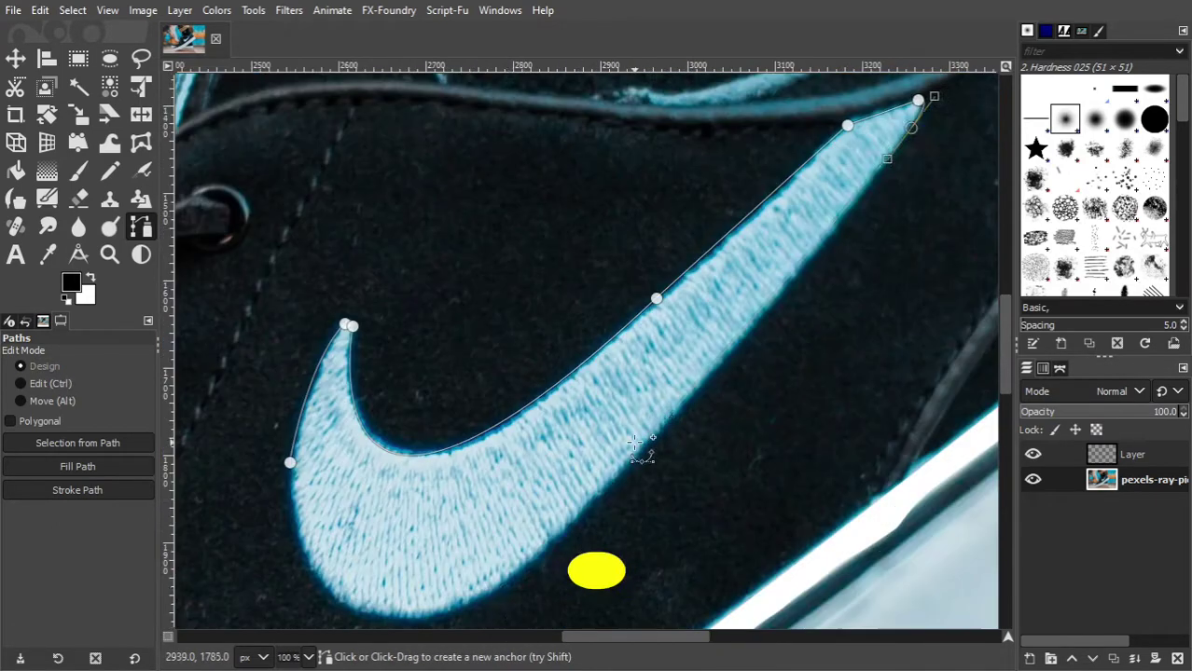
{"action": "left_click_drag", "start_coordinate": [658, 456], "coordinate": [586, 523]}
{"action": "scroll", "coordinate": [585, 522], "scroll_direction": "down", "scroll_amount": 3}
{"action": "left_click", "coordinate": [290, 324]}
{"action": "scroll", "coordinate": [288, 353], "scroll_direction": "up", "scroll_amount": 1}
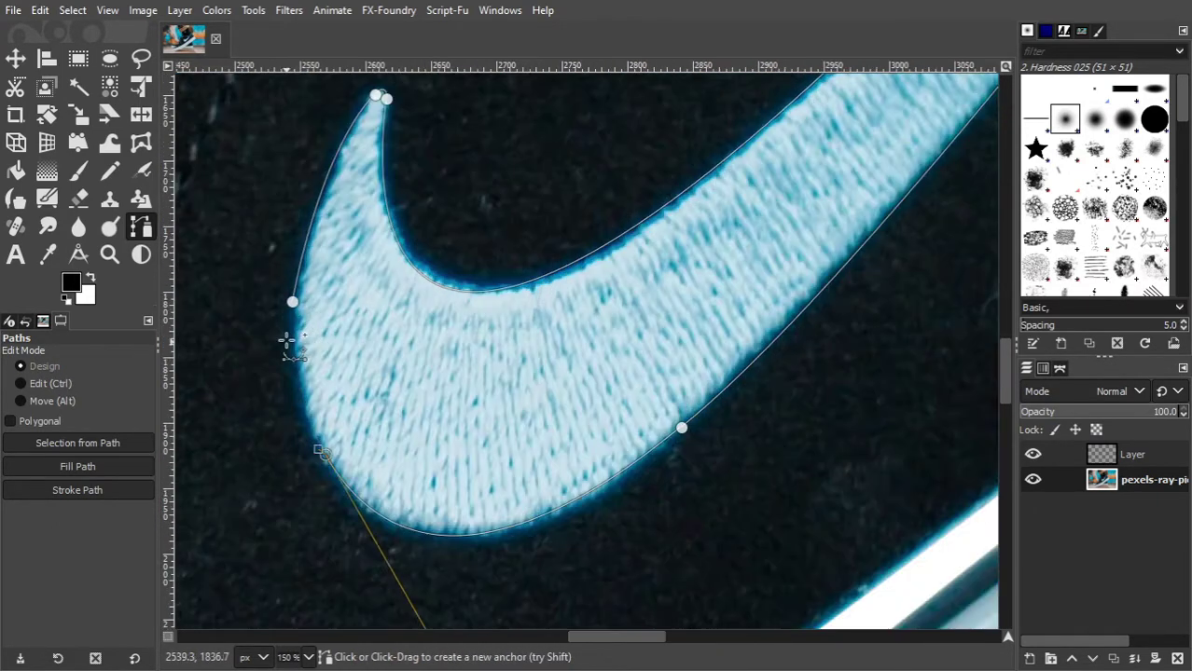
{"action": "scroll", "coordinate": [503, 397], "scroll_direction": "down", "scroll_amount": 3}
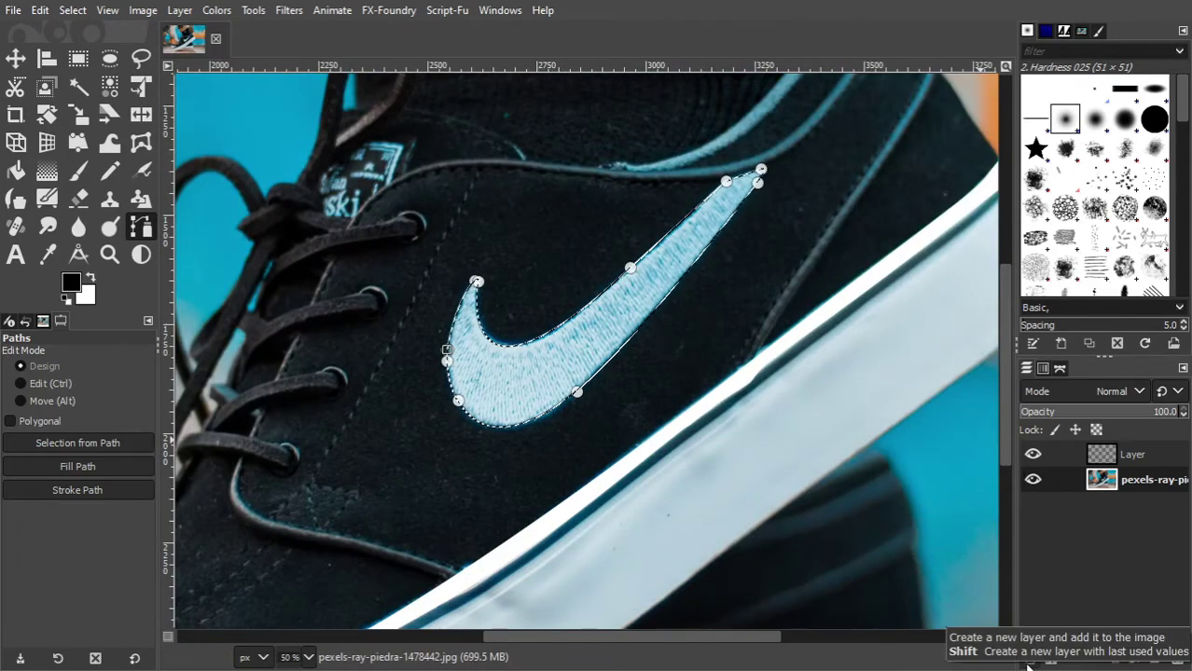
Add a new layer named logo and fill the swoosh selection white on it
{"action": "left_click", "coordinate": [1030, 658], "text": "shift"}
{"action": "left_click", "coordinate": [15, 58]}
{"action": "key", "text": "ctrl+period"}
{"action": "type", "text": "logo"}
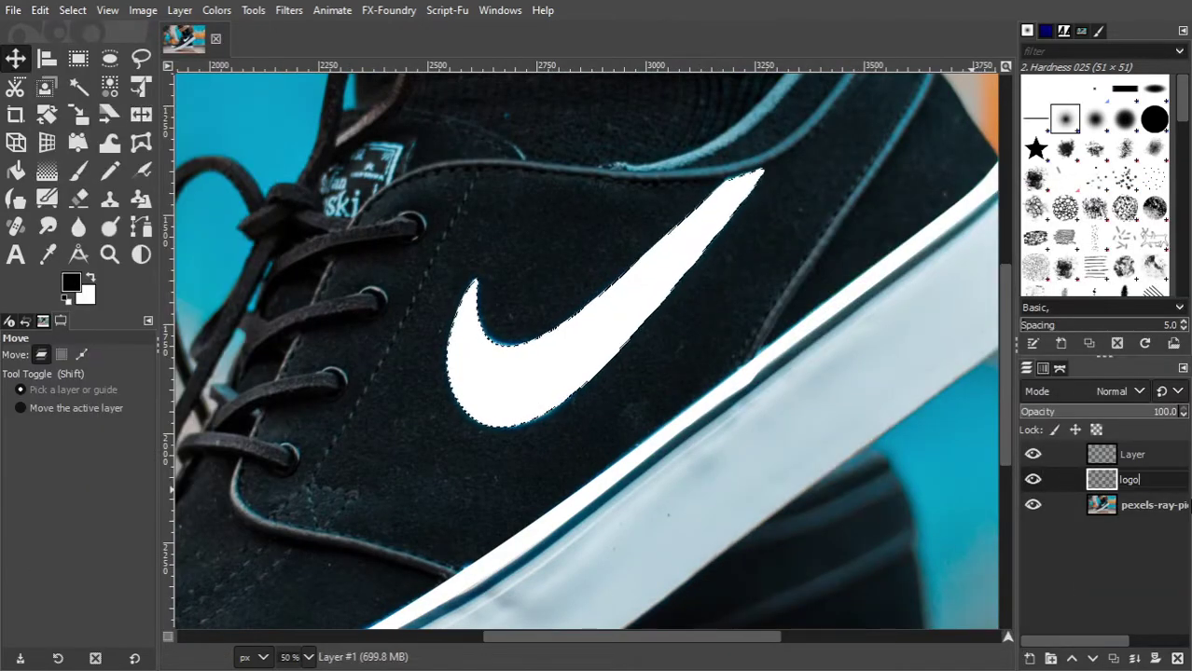
{"action": "left_click", "coordinate": [1152, 456]}
{"action": "type", "text": "strips"}
{"action": "scroll", "coordinate": [516, 345], "scroll_direction": "down", "scroll_amount": 1}
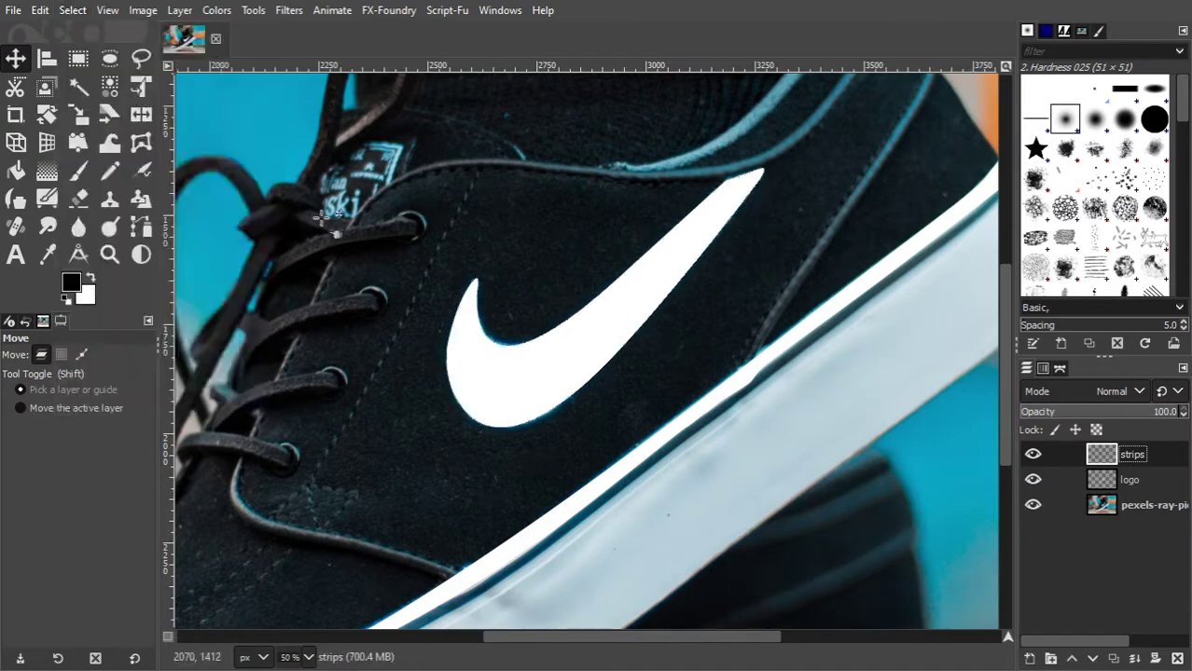
{"action": "scroll", "coordinate": [516, 345], "scroll_direction": "down", "scroll_amount": 2}
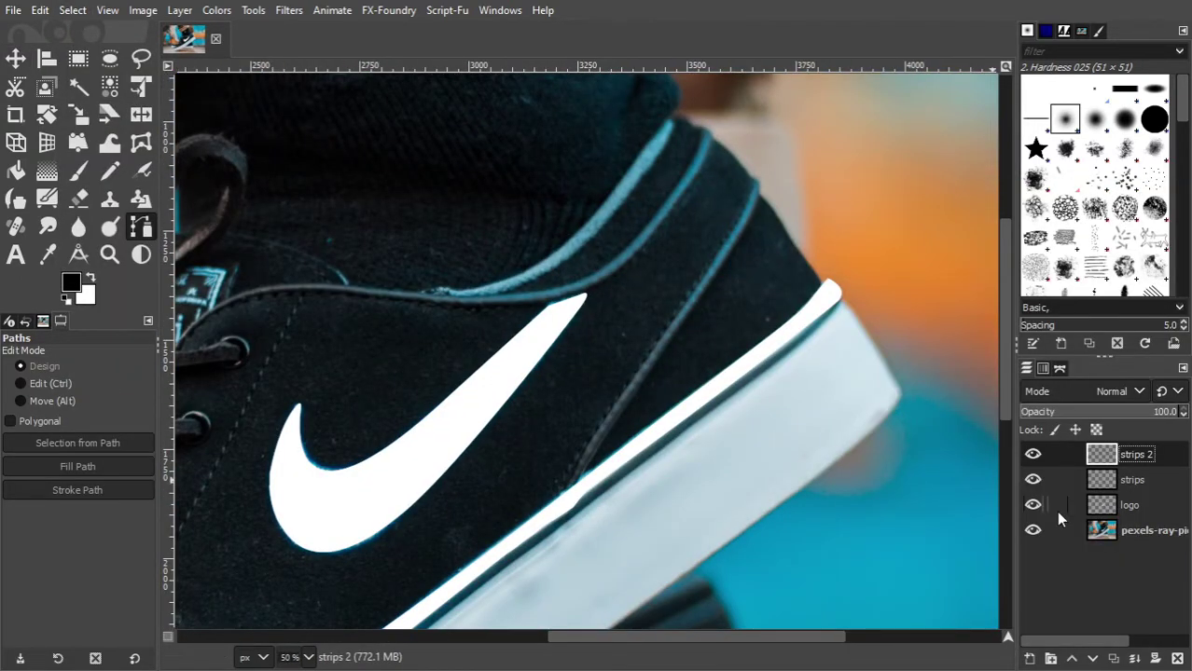
Trace the first collar strap with curved anchors along its top and lower edges
{"action": "left_click", "coordinate": [428, 292]}
{"action": "left_click", "coordinate": [446, 290]}
{"action": "left_click_drag", "start_coordinate": [518, 275], "coordinate": [555, 254]}
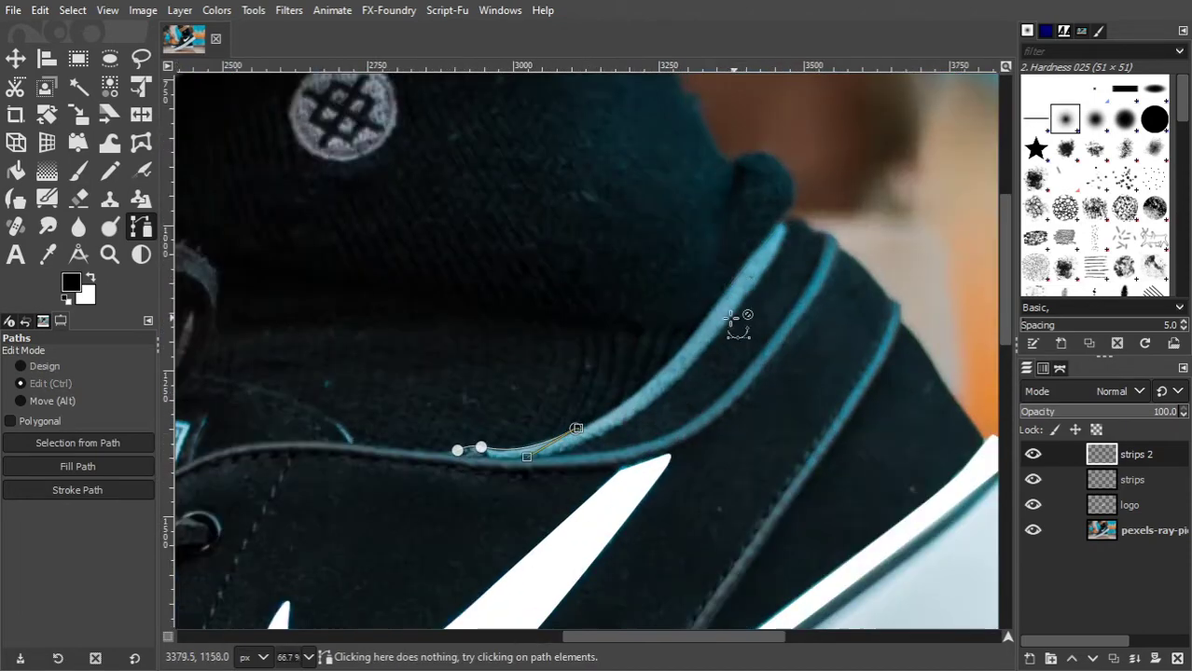
{"action": "left_click", "coordinate": [771, 234]}
{"action": "scroll", "coordinate": [771, 234], "scroll_direction": "up", "scroll_amount": 2}
{"action": "left_click_drag", "start_coordinate": [777, 247], "coordinate": [718, 353]}
{"action": "scroll", "coordinate": [718, 354], "scroll_direction": "down", "scroll_amount": 1}
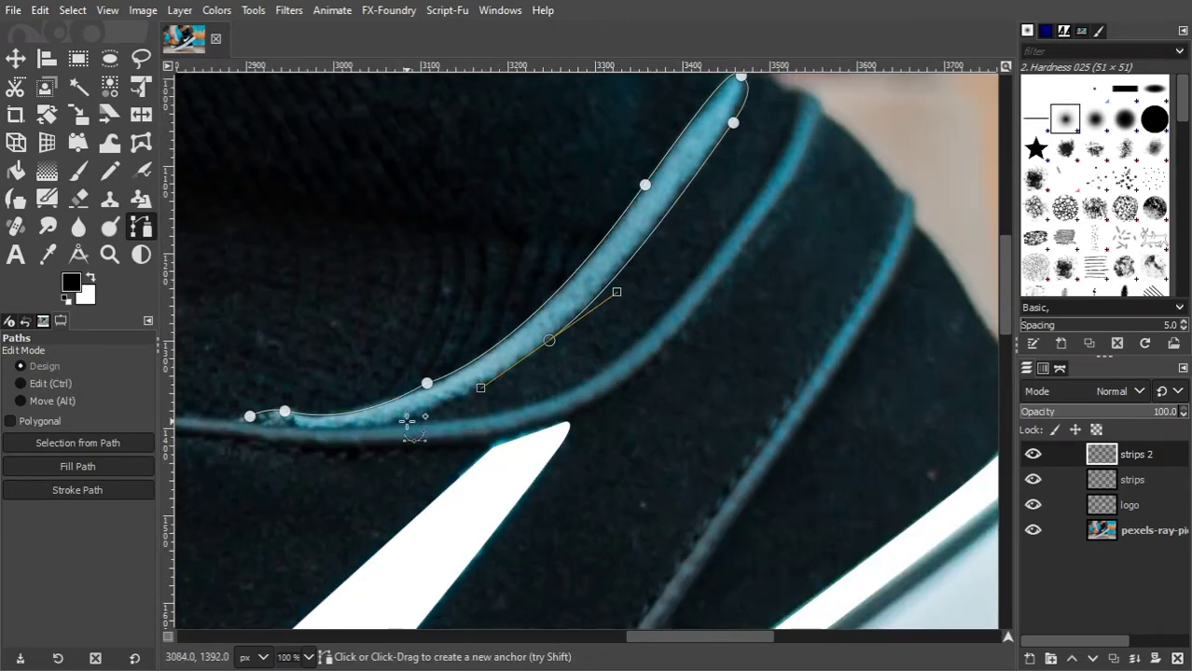
{"action": "left_click", "coordinate": [408, 422]}
{"action": "left_click", "coordinate": [312, 425]}
{"action": "scroll", "coordinate": [240, 433], "scroll_direction": "down", "scroll_amount": 2}
{"action": "scroll", "coordinate": [506, 533], "scroll_direction": "up", "scroll_amount": 4}
Outline the second collar strip from near the sole curving up to its top
{"action": "left_click", "coordinate": [505, 533], "text": "shift"}
{"action": "scroll", "coordinate": [791, 210], "scroll_direction": "down", "scroll_amount": 5}
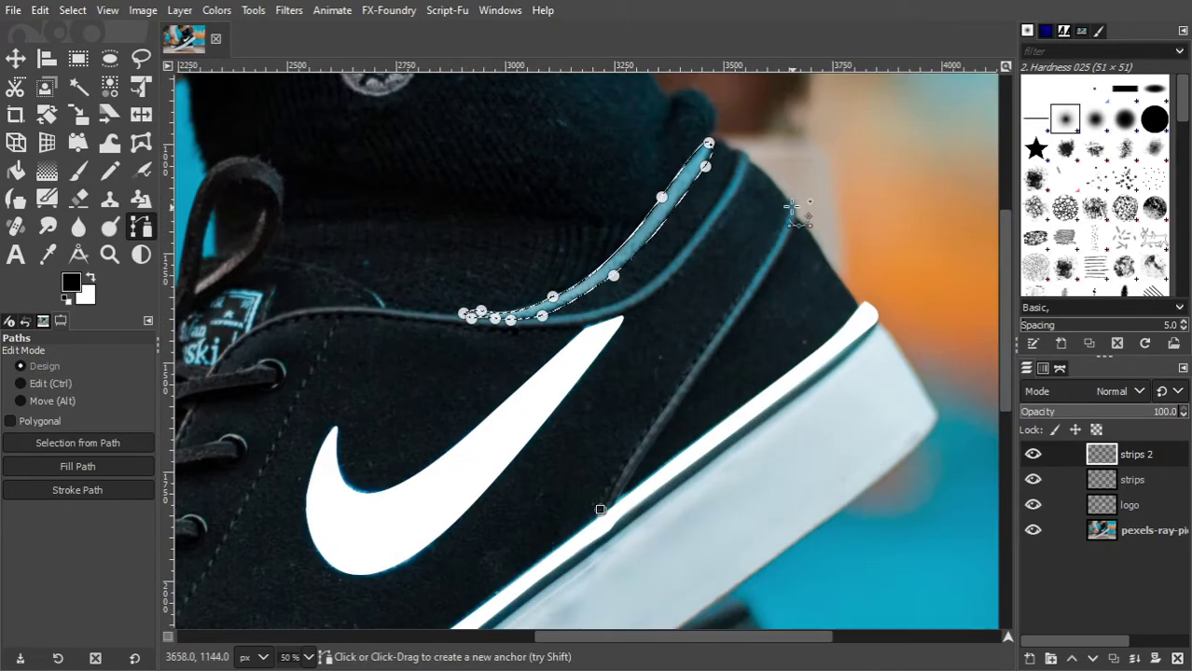
{"action": "left_click_drag", "start_coordinate": [791, 210], "coordinate": [798, 198]}
{"action": "scroll", "coordinate": [791, 233], "scroll_direction": "up", "scroll_amount": 2}
{"action": "scroll", "coordinate": [791, 247], "scroll_direction": "up", "scroll_amount": 1}
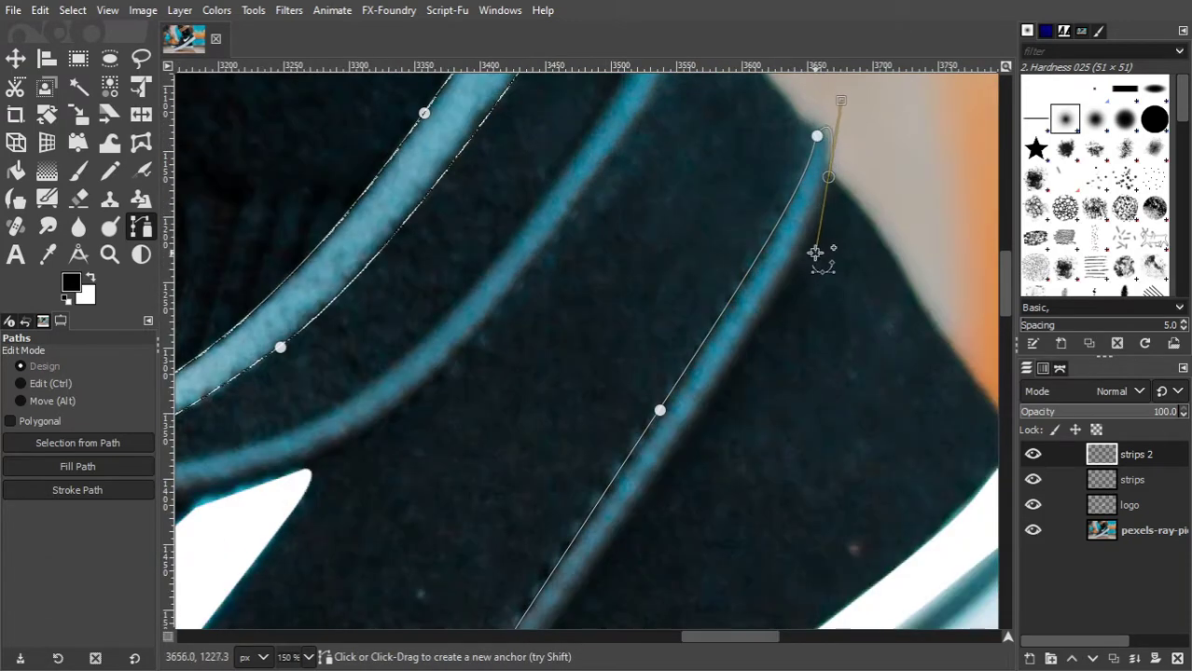
{"action": "scroll", "coordinate": [665, 479], "scroll_direction": "down", "scroll_amount": 2}
{"action": "scroll", "coordinate": [558, 492], "scroll_direction": "up", "scroll_amount": 1}
{"action": "scroll", "coordinate": [559, 505], "scroll_direction": "up", "scroll_amount": 1}
{"action": "scroll", "coordinate": [501, 510], "scroll_direction": "up", "scroll_amount": 1}
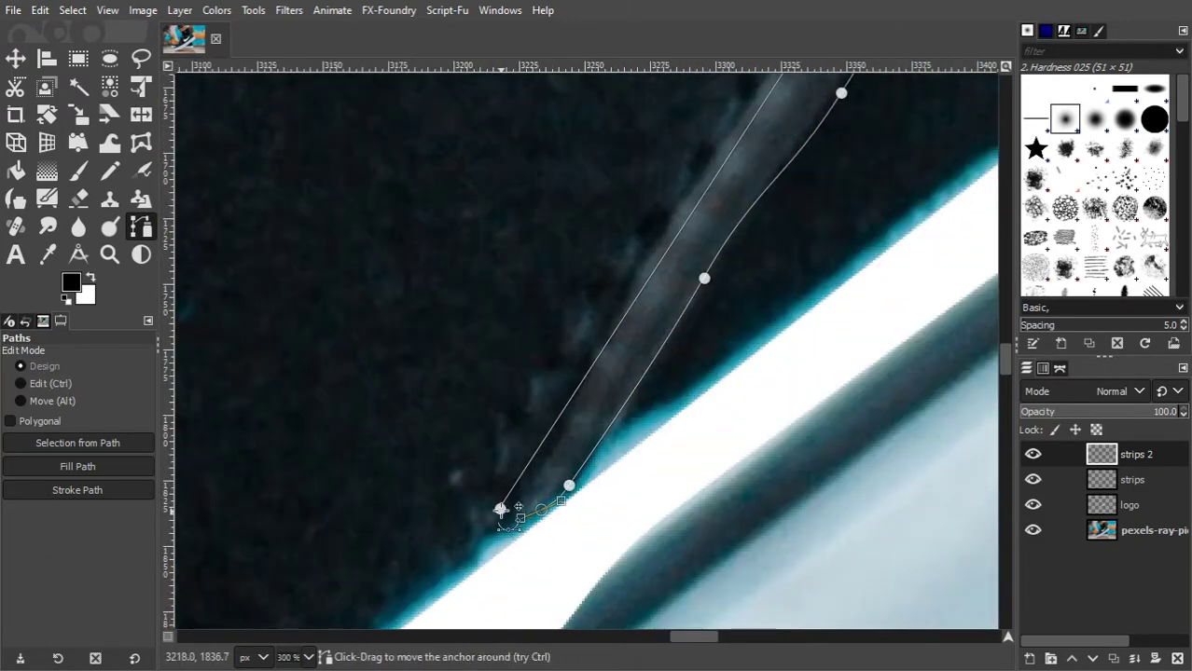
{"action": "scroll", "coordinate": [501, 510], "scroll_direction": "down", "scroll_amount": 5}
Turn the strip outlines into a selection and fill it with white background colour
{"action": "key", "text": "shift+v"}
{"action": "key", "text": "m"}
{"action": "left_click", "coordinate": [41, 10]}
{"action": "left_click", "coordinate": [84, 340]}
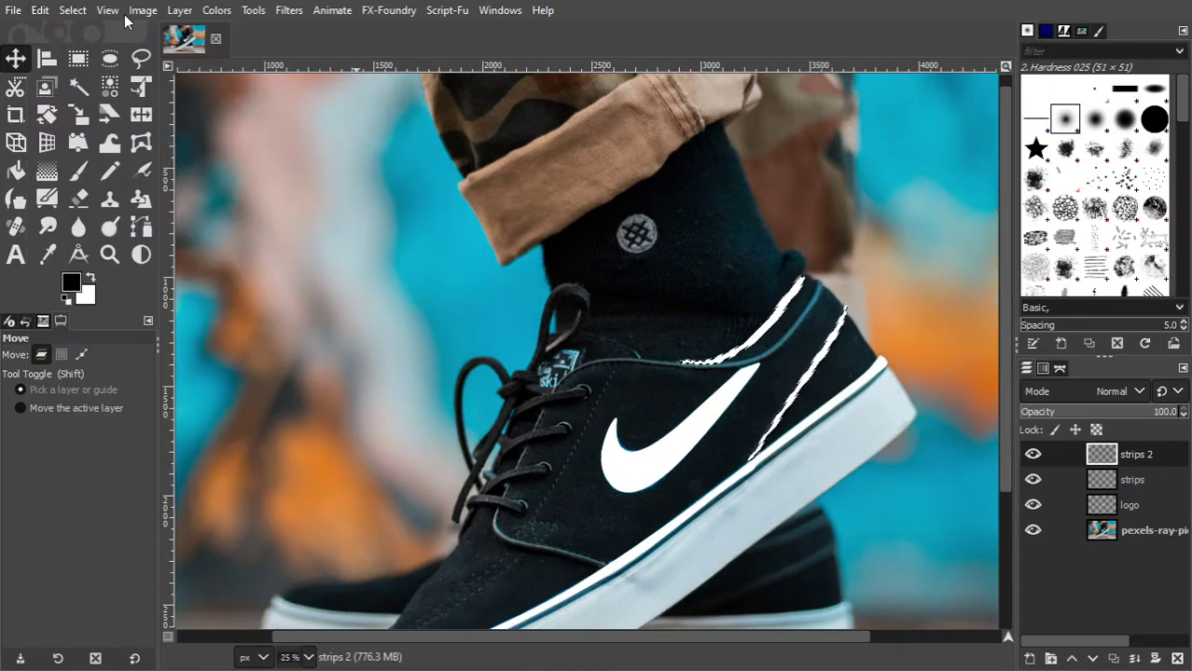
{"action": "scroll", "coordinate": [690, 438], "scroll_direction": "down", "scroll_amount": 1}
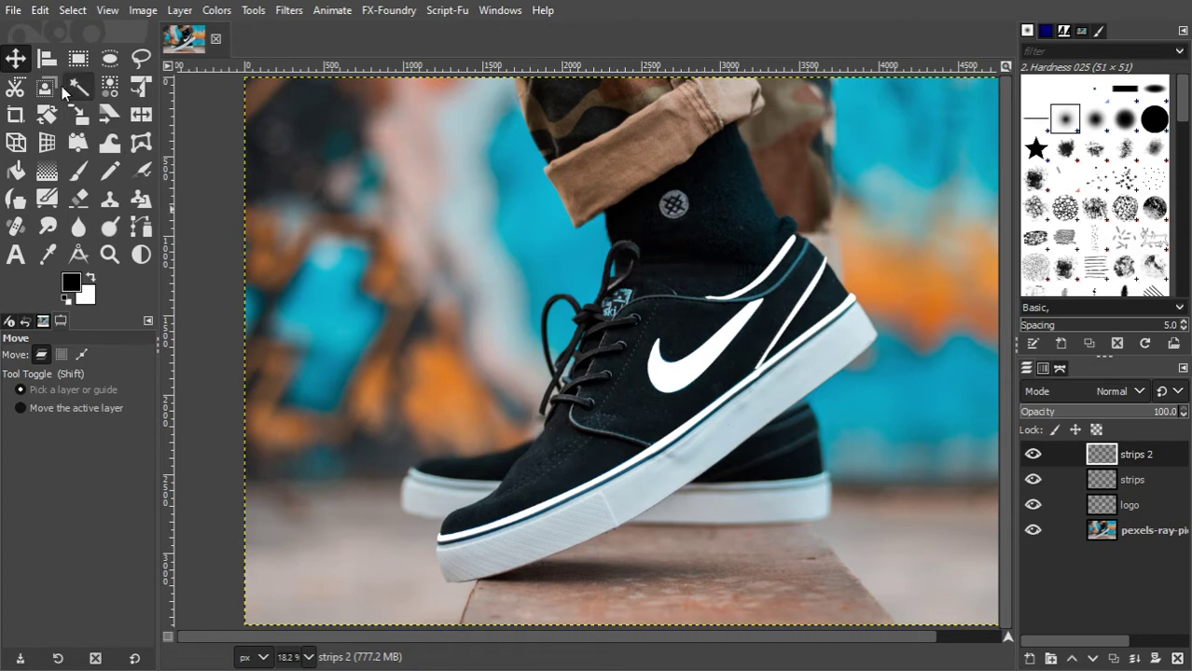
Begin a new path on the lace edge and curve it around the lace loop's top
{"action": "left_click", "coordinate": [140, 227]}
{"action": "scroll", "coordinate": [559, 385], "scroll_direction": "up", "scroll_amount": 2}
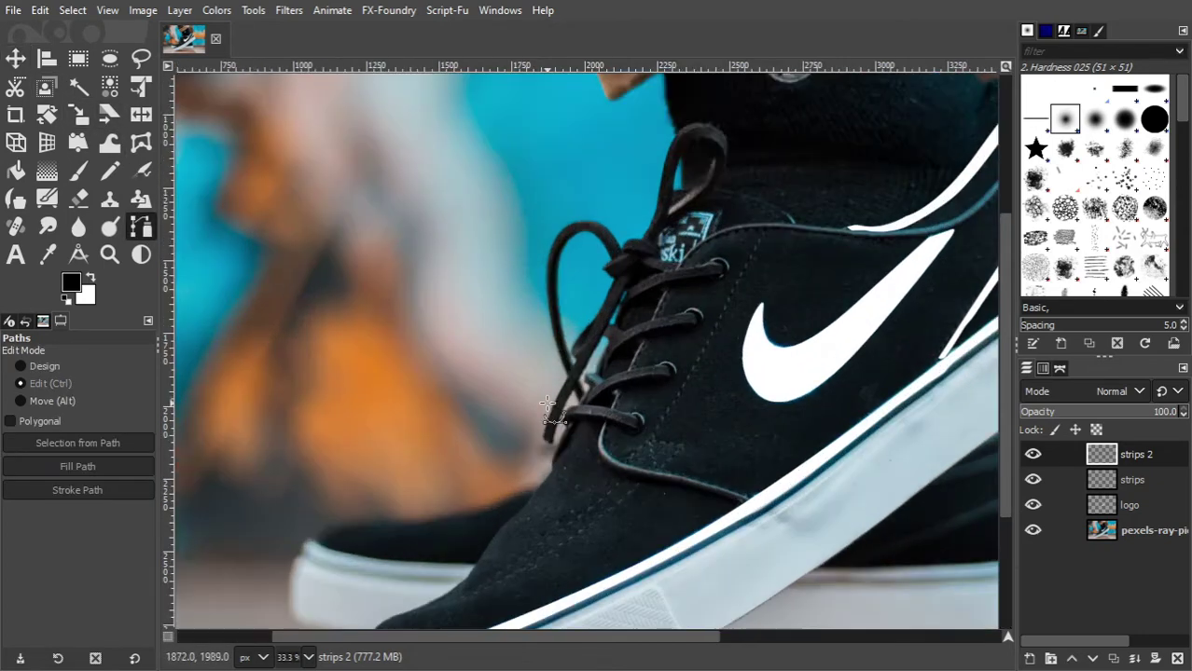
{"action": "scroll", "coordinate": [560, 385], "scroll_direction": "up", "scroll_amount": 2}
{"action": "scroll", "coordinate": [607, 326], "scroll_direction": "up", "scroll_amount": 1}
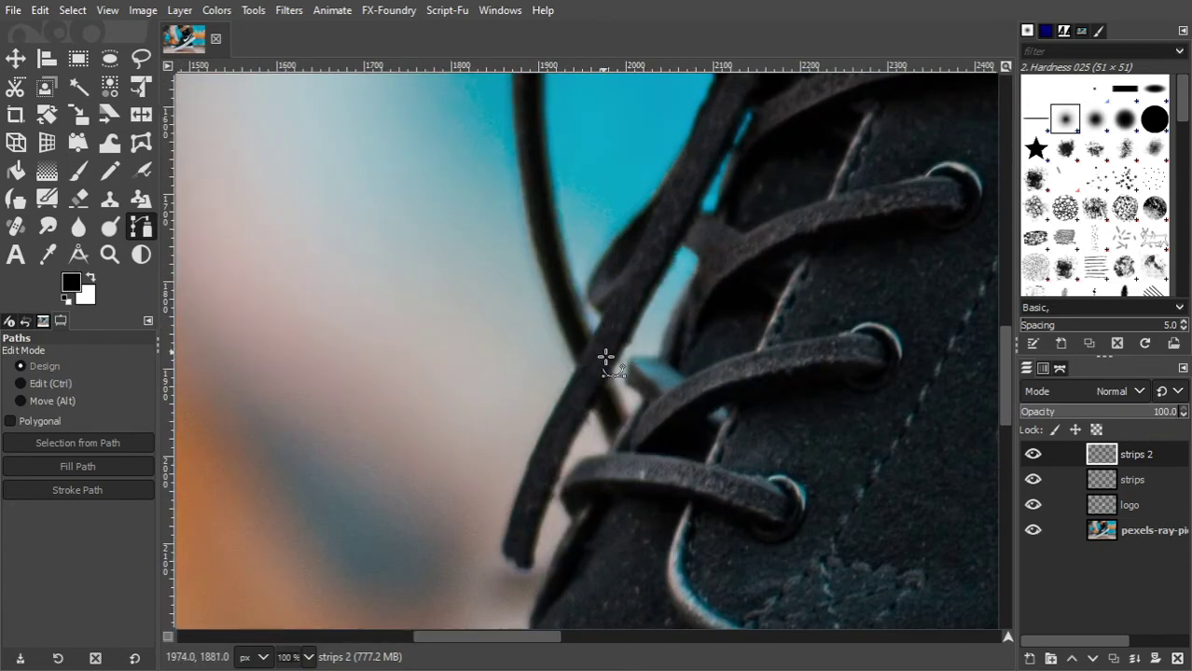
{"action": "scroll", "coordinate": [606, 357], "scroll_direction": "up", "scroll_amount": 3}
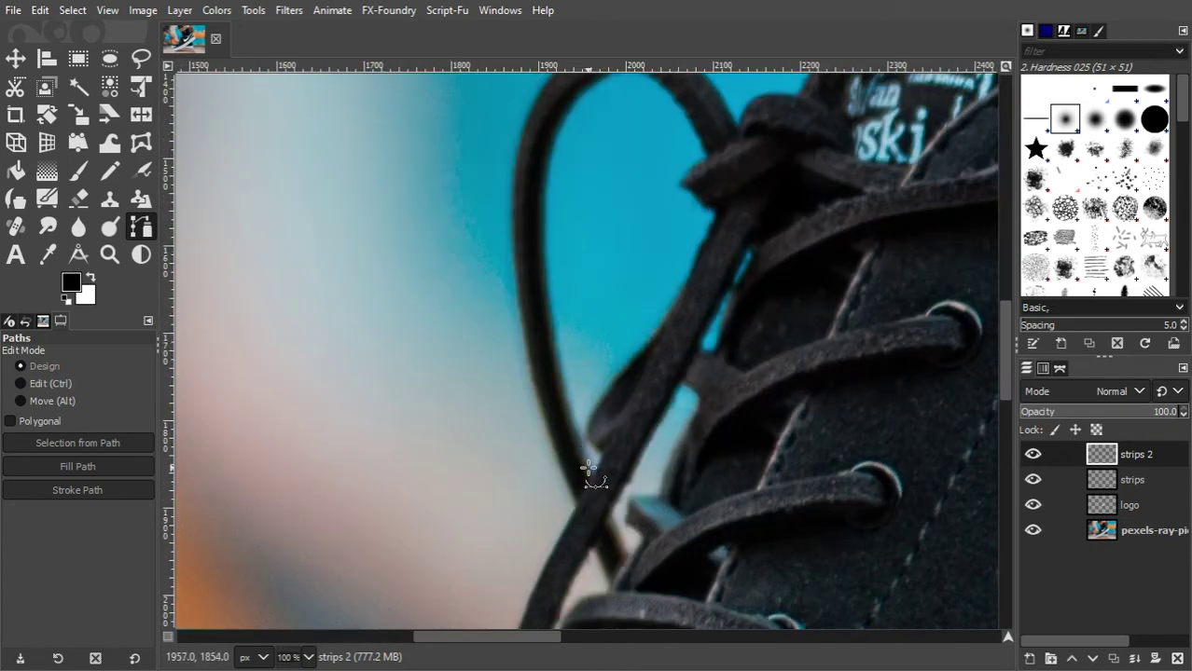
{"action": "left_click", "coordinate": [589, 470]}
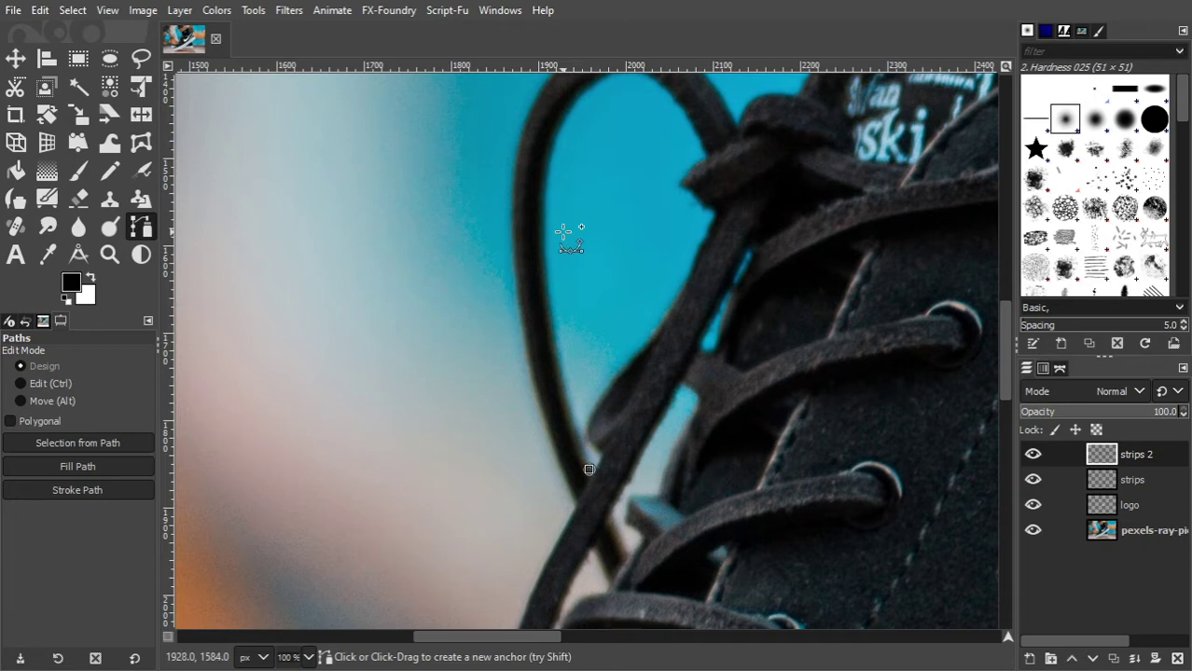
{"action": "scroll", "coordinate": [563, 232], "scroll_direction": "up", "scroll_amount": 3}
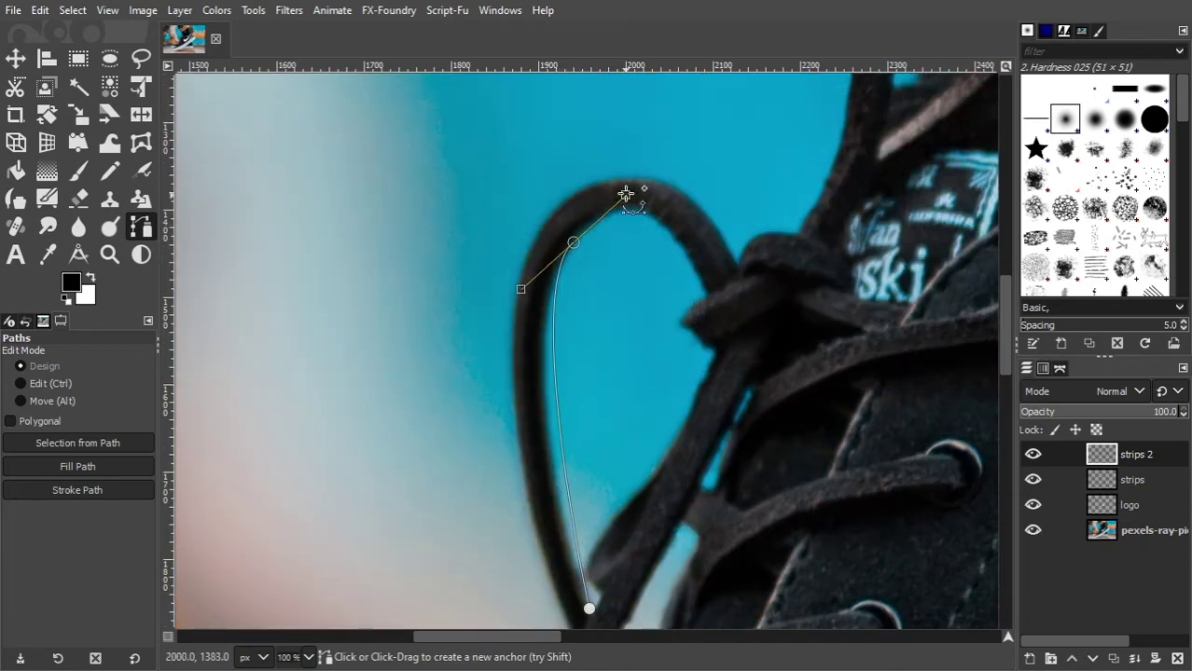
{"action": "left_click", "coordinate": [709, 296]}
{"action": "scroll", "coordinate": [708, 303], "scroll_direction": "up", "scroll_amount": 1, "text": "ctrl"}
{"action": "left_click_drag", "start_coordinate": [664, 334], "coordinate": [664, 347]}
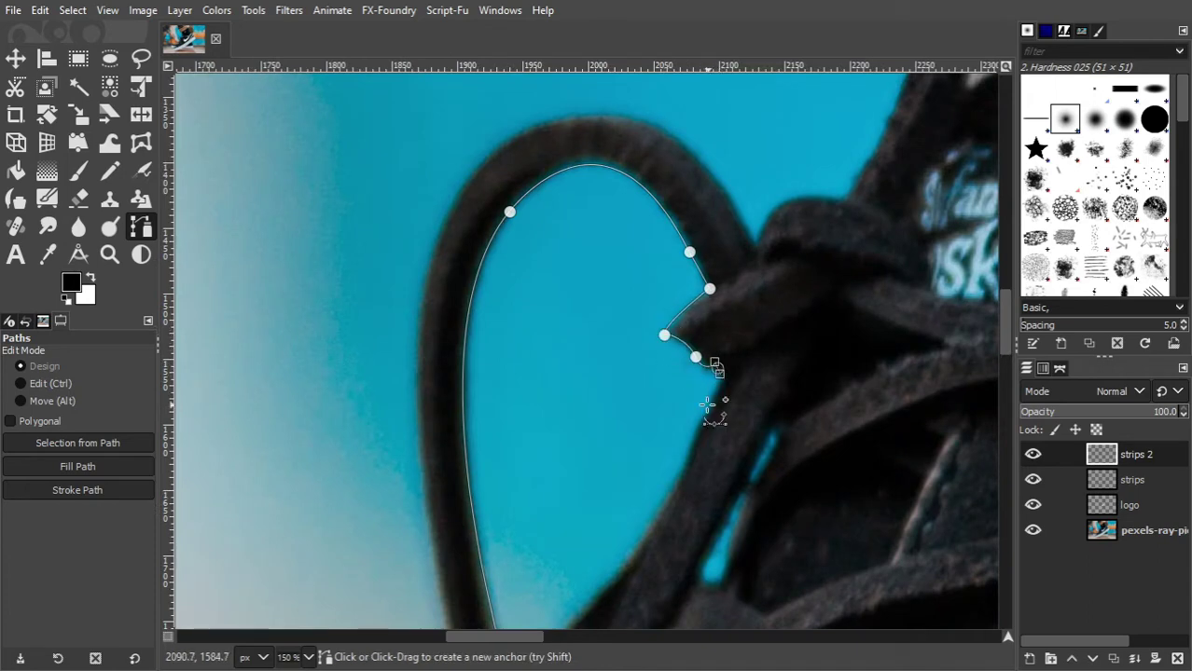
{"action": "scroll", "coordinate": [706, 405], "scroll_direction": "up", "scroll_amount": 1, "text": "ctrl"}
{"action": "left_click_drag", "start_coordinate": [700, 417], "coordinate": [679, 445]}
{"action": "scroll", "coordinate": [686, 373], "scroll_direction": "down", "scroll_amount": 3}
{"action": "scroll", "coordinate": [522, 552], "scroll_direction": "down", "scroll_amount": 1}
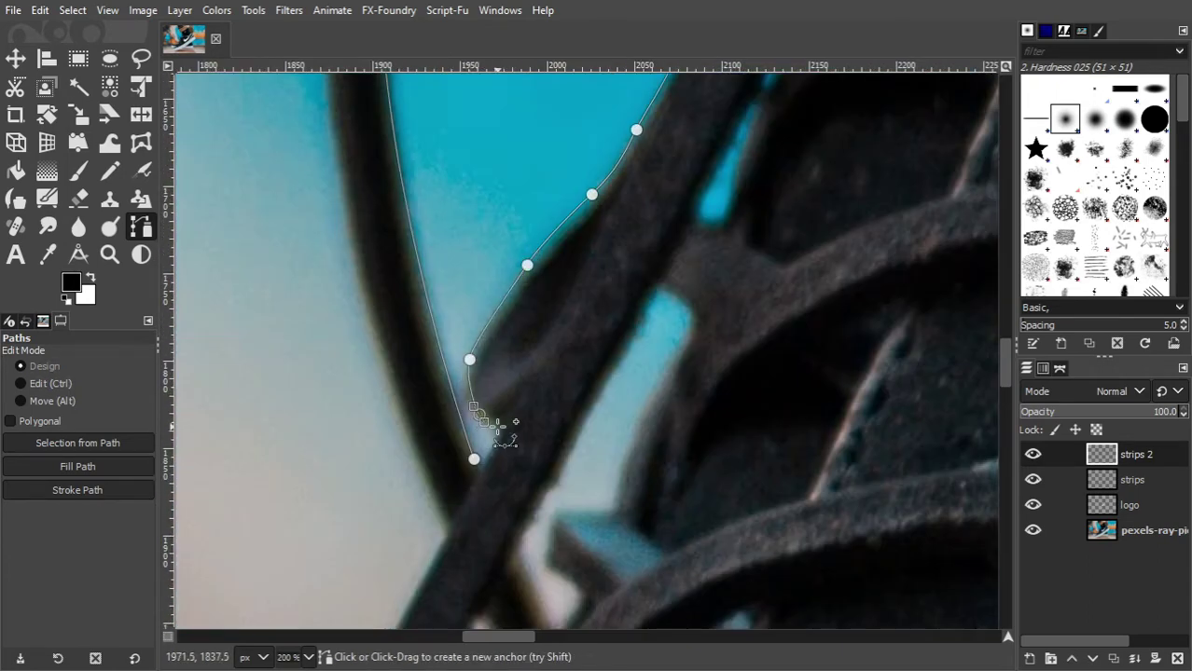
{"action": "scroll", "coordinate": [500, 420], "scroll_direction": "down", "scroll_amount": 1}
{"action": "scroll", "coordinate": [474, 474], "scroll_direction": "down", "scroll_amount": 1}
{"action": "scroll", "coordinate": [474, 531], "scroll_direction": "up", "scroll_amount": 3}
Extend the path down the lace edge, back over the loop, and around its right side
{"action": "left_click", "coordinate": [497, 517]}
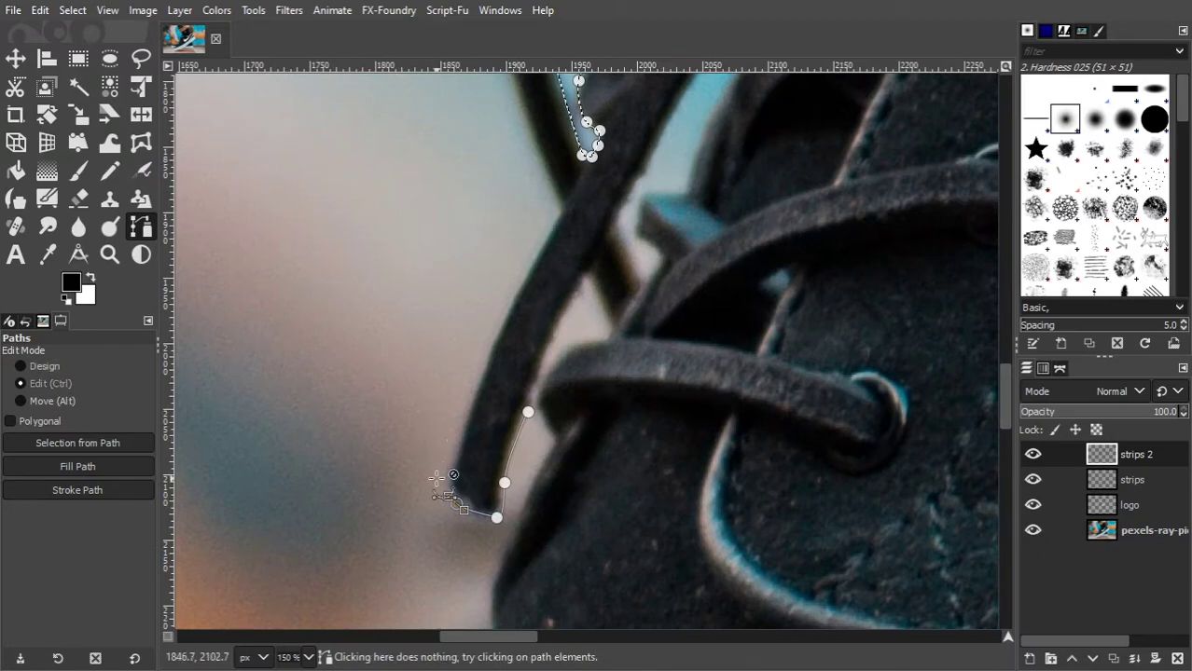
{"action": "scroll", "coordinate": [441, 478], "scroll_direction": "down", "scroll_amount": 1}
{"action": "left_click", "coordinate": [552, 395]}
{"action": "scroll", "coordinate": [525, 274], "scroll_direction": "down", "scroll_amount": 2}
{"action": "left_click_drag", "start_coordinate": [543, 257], "coordinate": [617, 180]}
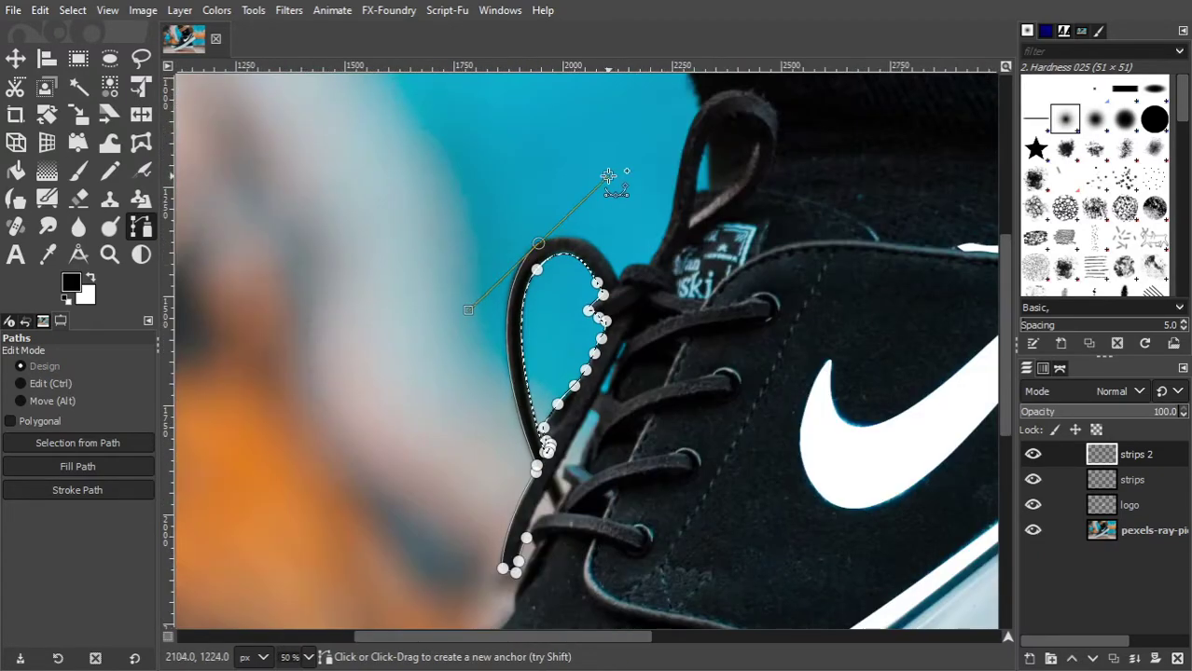
{"action": "scroll", "coordinate": [617, 302], "scroll_direction": "up", "scroll_amount": 1}
{"action": "left_click_drag", "start_coordinate": [611, 269], "coordinate": [623, 291]}
{"action": "scroll", "coordinate": [623, 291], "scroll_direction": "up", "scroll_amount": 3}
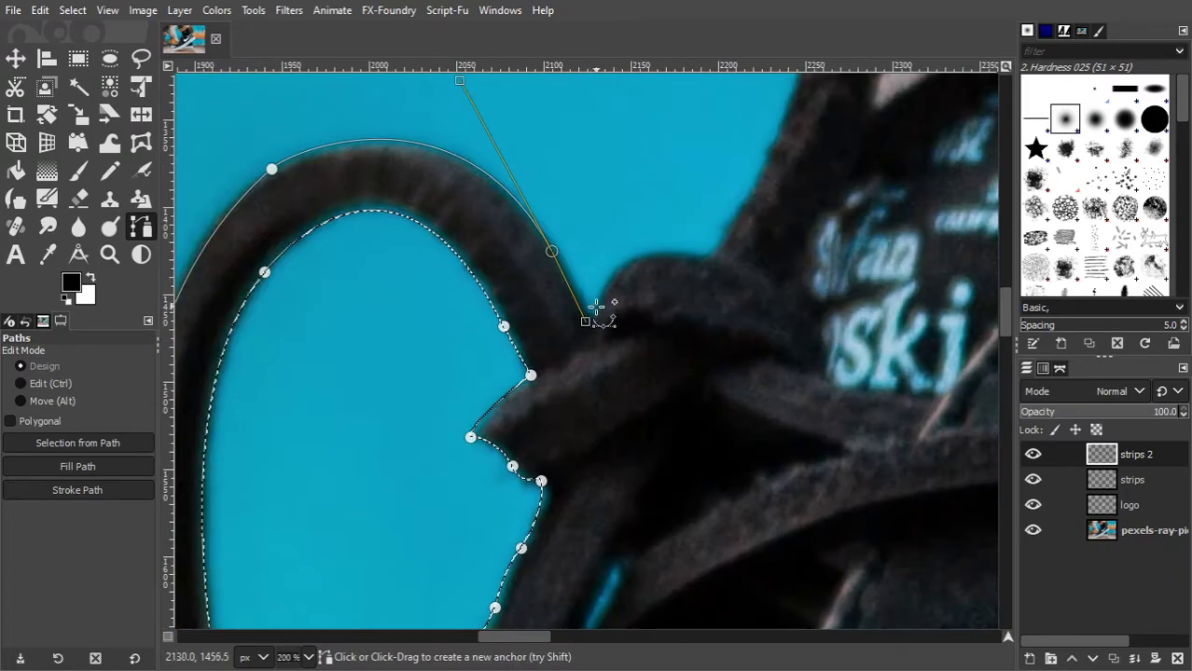
{"action": "left_click", "coordinate": [661, 249]}
{"action": "scroll", "coordinate": [718, 258], "scroll_direction": "down", "scroll_amount": 3}
{"action": "left_click_drag", "start_coordinate": [813, 160], "coordinate": [881, 33]}
{"action": "scroll", "coordinate": [817, 279], "scroll_direction": "up", "scroll_amount": 2}
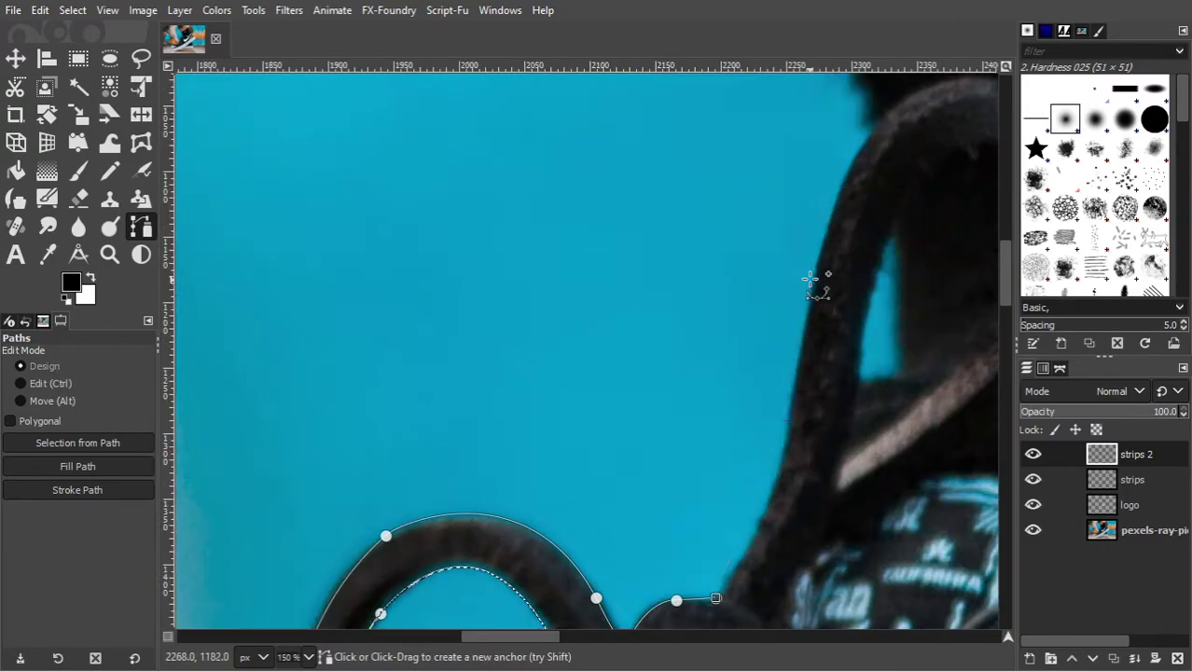
{"action": "scroll", "coordinate": [785, 267], "scroll_direction": "down", "scroll_amount": 2}
{"action": "scroll", "coordinate": [786, 267], "scroll_direction": "down", "scroll_amount": 1}
{"action": "mouse_move", "coordinate": [684, 194]}
{"action": "left_mouse_down"}
{"action": "mouse_move", "coordinate": [730, 201]}
{"action": "mouse_move", "coordinate": [697, 300]}
{"action": "left_mouse_up"}
{"action": "scroll", "coordinate": [723, 220], "scroll_direction": "up", "scroll_amount": 3}
{"action": "scroll", "coordinate": [695, 353], "scroll_direction": "down", "scroll_amount": 2}
{"action": "scroll", "coordinate": [393, 364], "scroll_direction": "up", "scroll_amount": 2}
Outline the logo tag edge below the ski text, then along the upper lace and eyelet
{"action": "left_click", "coordinate": [400, 394]}
{"action": "left_click", "coordinate": [433, 498]}
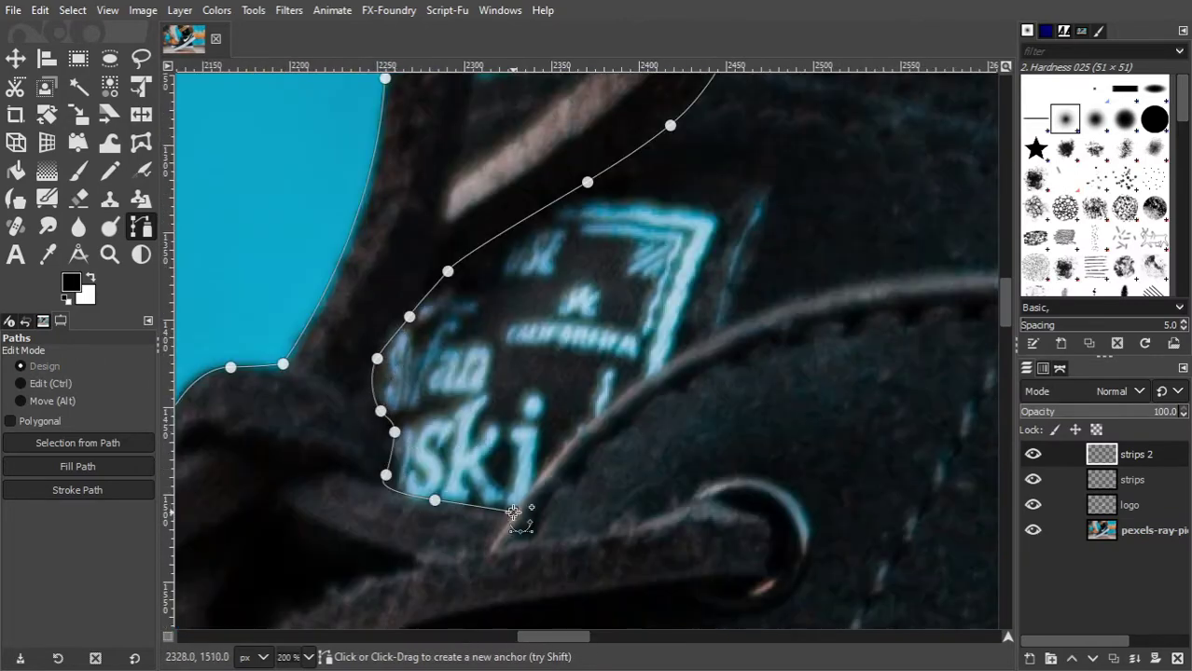
{"action": "left_click", "coordinate": [654, 524]}
{"action": "left_click", "coordinate": [752, 579]}
{"action": "scroll", "coordinate": [752, 579], "scroll_direction": "down", "scroll_amount": 1}
{"action": "left_click_drag", "start_coordinate": [421, 419], "coordinate": [380, 522]}
{"action": "left_click", "coordinate": [385, 514]}
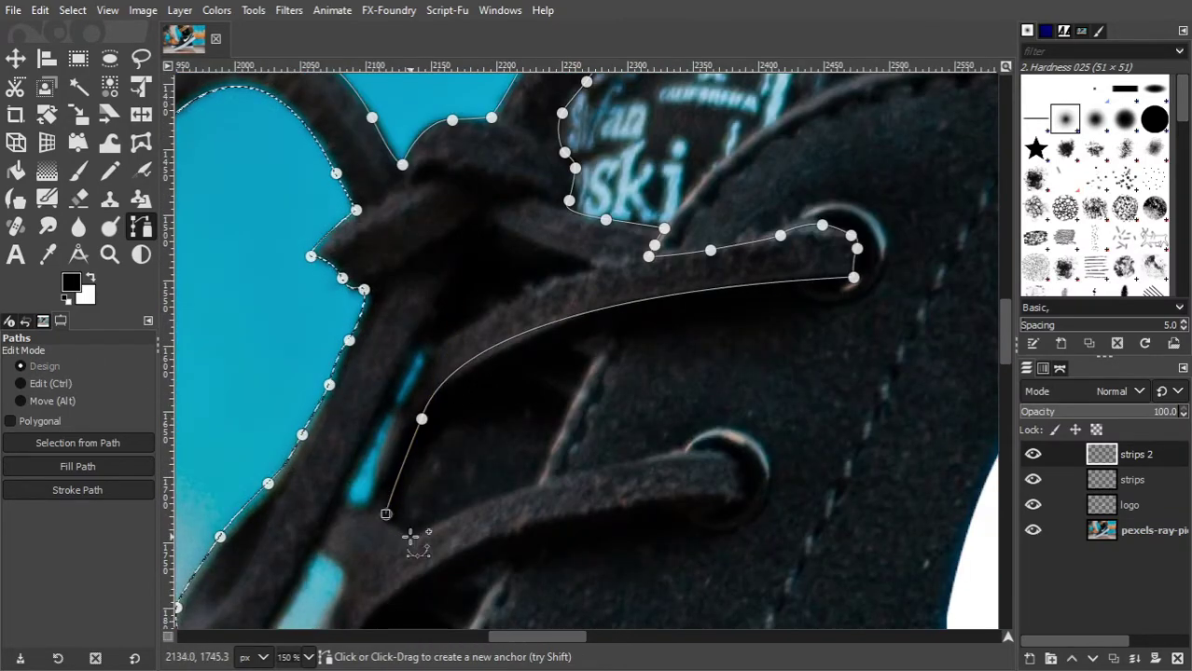
{"action": "left_click", "coordinate": [410, 537]}
{"action": "left_click_drag", "start_coordinate": [708, 450], "coordinate": [718, 458]}
{"action": "left_click", "coordinate": [744, 501]}
{"action": "scroll", "coordinate": [739, 500], "scroll_direction": "down", "scroll_amount": 2}
{"action": "left_click_drag", "start_coordinate": [652, 364], "coordinate": [590, 382]}
Continue the path down the laces and around the lower eyelet
{"action": "left_click_drag", "start_coordinate": [353, 506], "coordinate": [340, 560]}
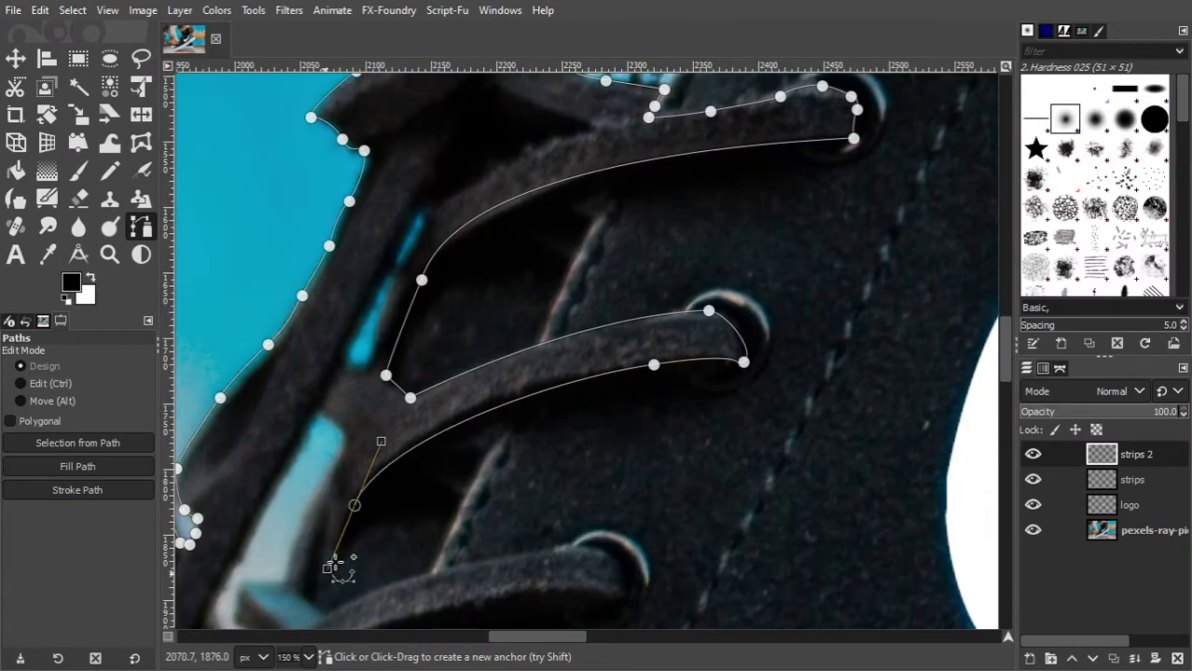
{"action": "left_click", "coordinate": [341, 556]}
{"action": "scroll", "coordinate": [340, 556], "scroll_direction": "down", "scroll_amount": 2}
{"action": "left_click", "coordinate": [323, 434]}
{"action": "left_click", "coordinate": [322, 472]}
{"action": "left_click", "coordinate": [562, 412]}
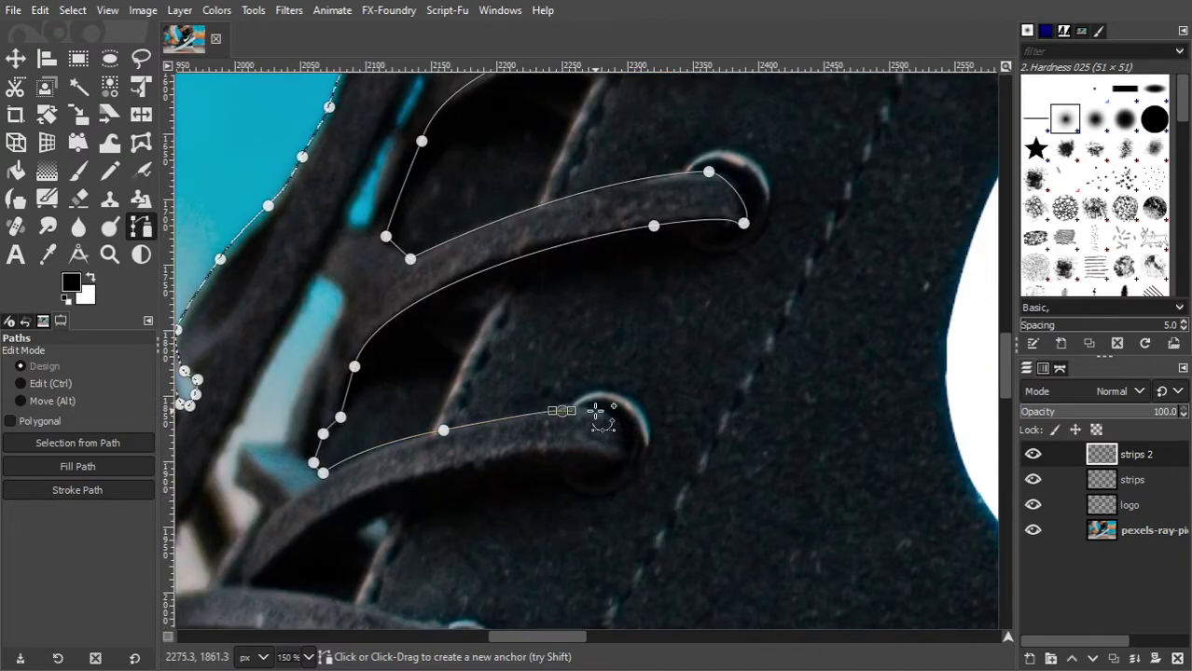
{"action": "left_click", "coordinate": [627, 458]}
{"action": "left_click", "coordinate": [269, 562]}
Trace the lowest lace around its eyelet to where the laces cross
{"action": "scroll", "coordinate": [266, 559], "scroll_direction": "down", "scroll_amount": 4}
{"action": "left_click", "coordinate": [253, 301]}
{"action": "left_click", "coordinate": [432, 348]}
{"action": "left_click", "coordinate": [485, 382]}
{"action": "left_click", "coordinate": [473, 418]}
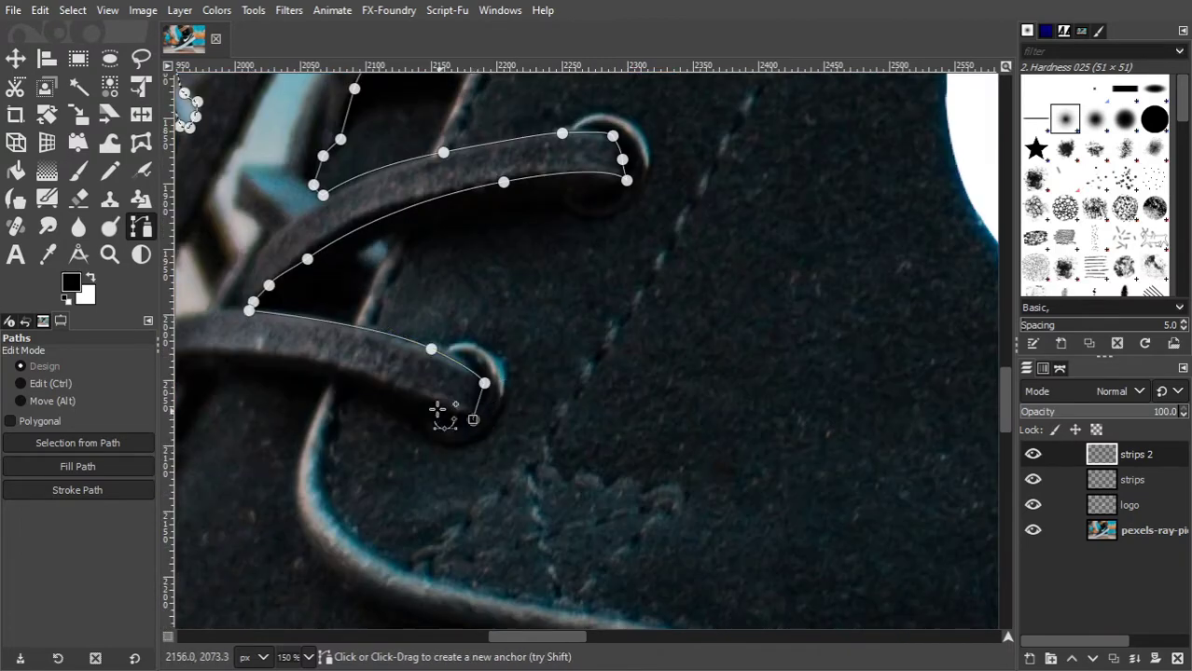
{"action": "scroll", "coordinate": [439, 413], "scroll_direction": "left", "scroll_amount": 3}
{"action": "left_click", "coordinate": [400, 298]}
{"action": "left_click", "coordinate": [342, 326]}
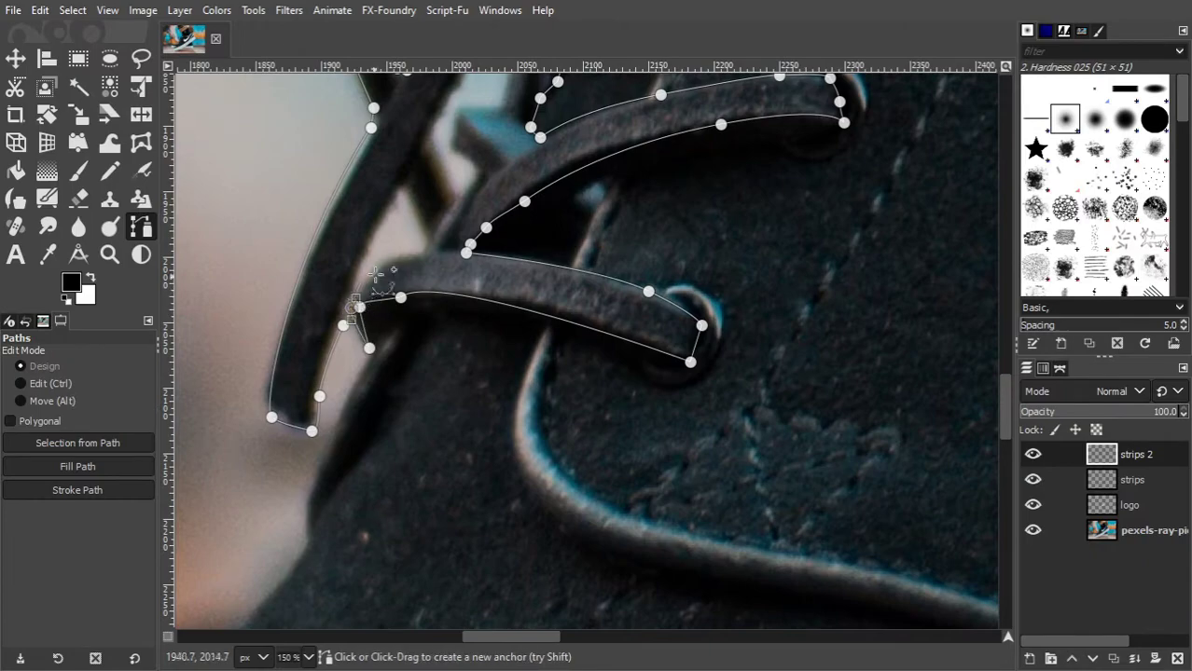
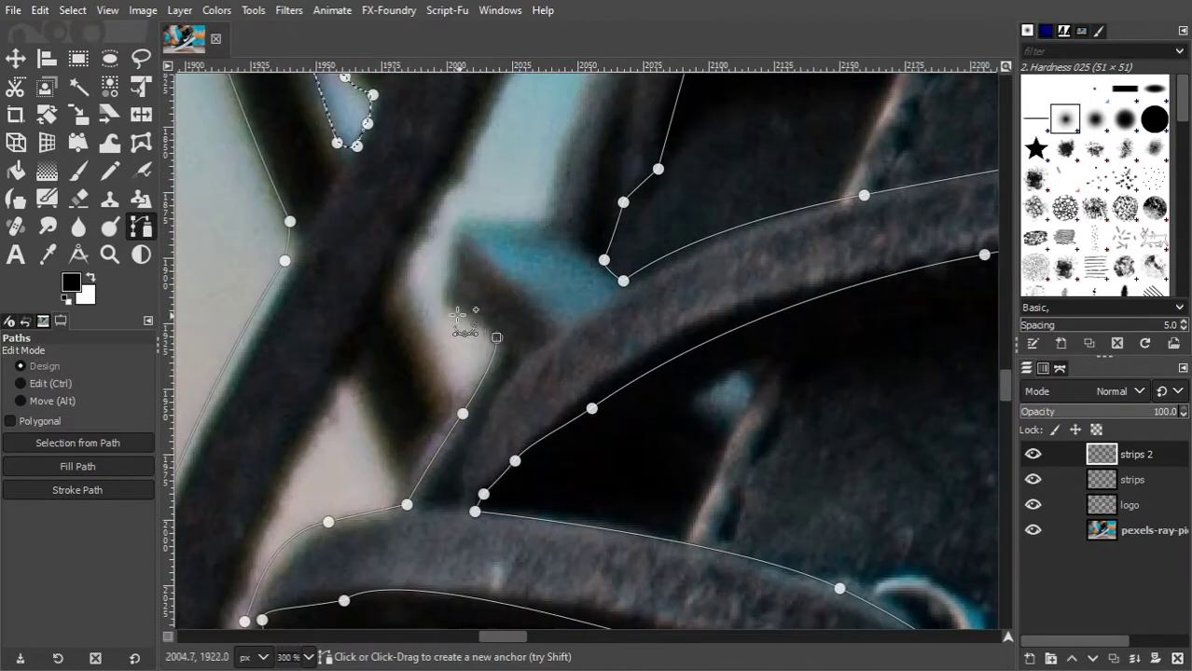
Start a curved path along the inner edge of the upper lace loop
{"action": "scroll", "coordinate": [591, 218], "scroll_direction": "down", "scroll_amount": 2, "text": "ctrl"}
{"action": "scroll", "coordinate": [513, 337], "scroll_direction": "down", "scroll_amount": 2, "text": "ctrl"}
{"action": "scroll", "coordinate": [627, 418], "scroll_direction": "up", "scroll_amount": 3, "text": "ctrl"}
{"action": "scroll", "coordinate": [456, 471], "scroll_direction": "down", "scroll_amount": 3, "text": "ctrl"}
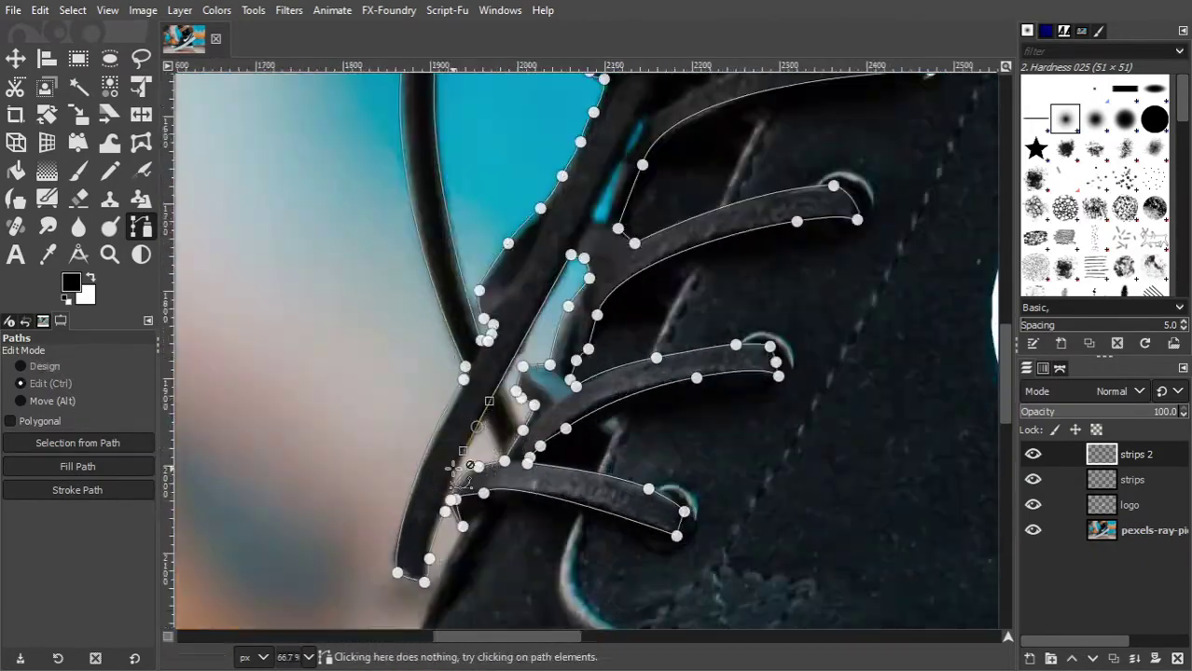
{"action": "scroll", "coordinate": [469, 465], "scroll_direction": "up", "scroll_amount": 3, "text": "ctrl"}
{"action": "scroll", "coordinate": [504, 425], "scroll_direction": "down", "scroll_amount": 5, "text": "ctrl"}
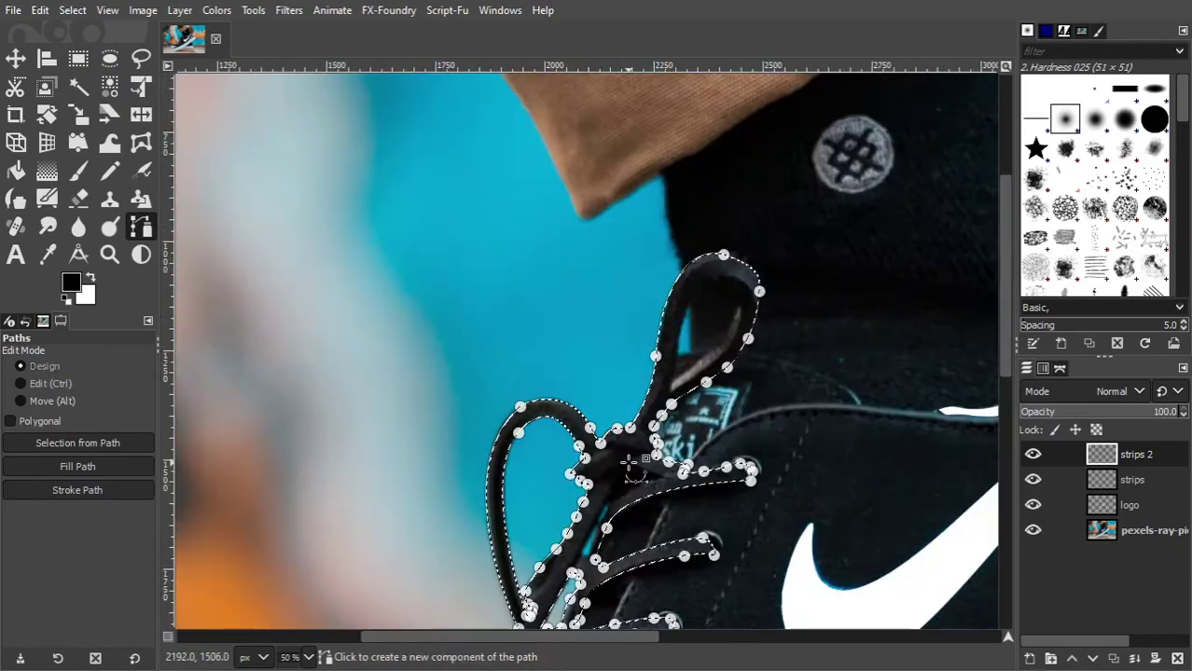
{"action": "scroll", "coordinate": [630, 463], "scroll_direction": "up", "scroll_amount": 4, "text": "ctrl"}
{"action": "scroll", "coordinate": [575, 466], "scroll_direction": "up", "scroll_amount": 1, "text": "ctrl"}
{"action": "scroll", "coordinate": [624, 324], "scroll_direction": "down", "scroll_amount": 1, "text": "ctrl"}
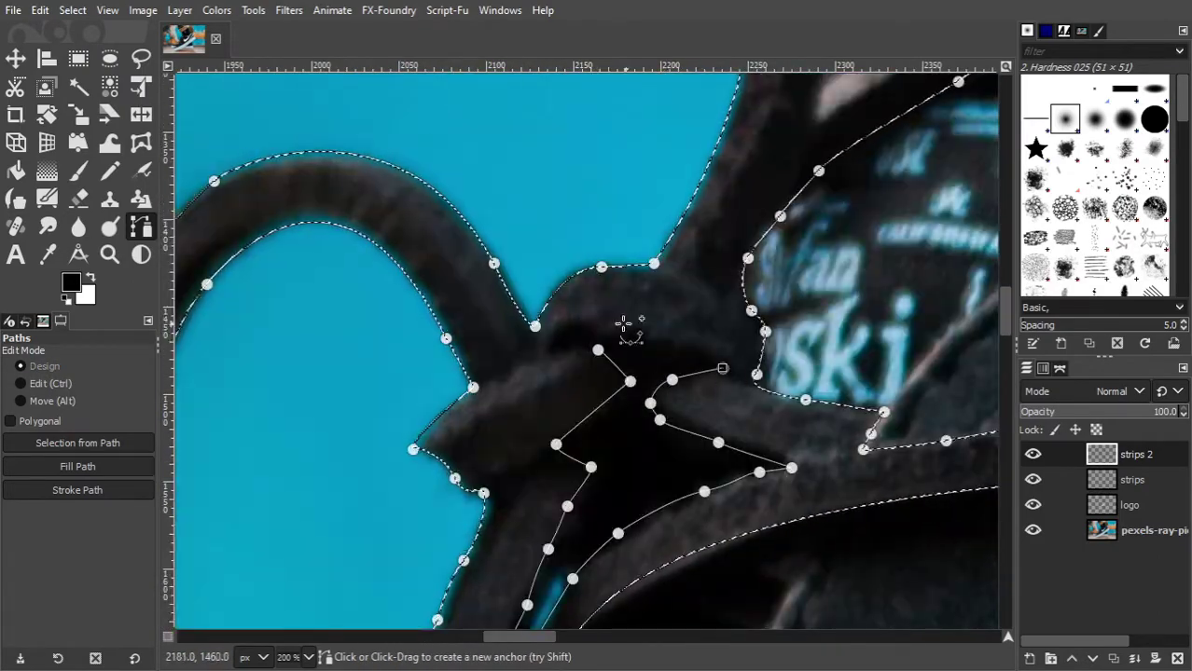
{"action": "scroll", "coordinate": [601, 340], "scroll_direction": "down", "scroll_amount": 4, "text": "ctrl"}
{"action": "scroll", "coordinate": [606, 345], "scroll_direction": "up", "scroll_amount": 5, "text": "ctrl"}
{"action": "scroll", "coordinate": [652, 353], "scroll_direction": "down", "scroll_amount": 4, "text": "ctrl"}
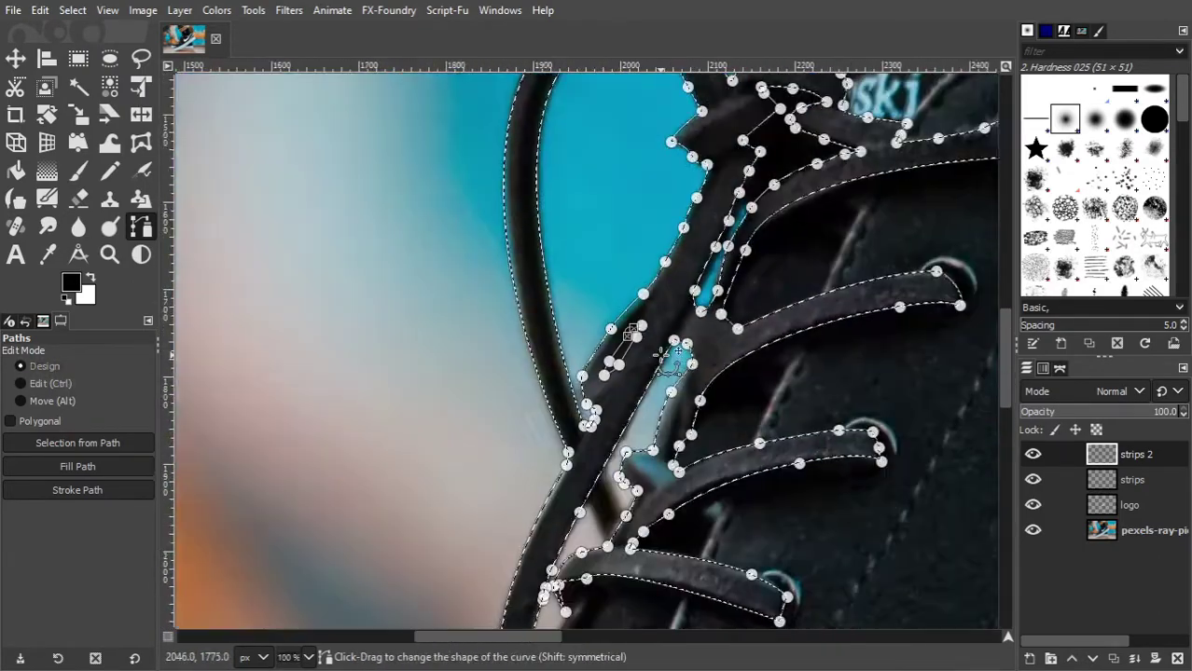
{"action": "scroll", "coordinate": [923, 186], "scroll_direction": "up", "scroll_amount": 1, "text": "ctrl"}
{"action": "left_click", "coordinate": [708, 330], "text": "shift"}
{"action": "left_click", "coordinate": [789, 283]}
{"action": "left_click", "coordinate": [859, 308]}
{"action": "left_click_drag", "start_coordinate": [849, 367], "coordinate": [846, 385]}
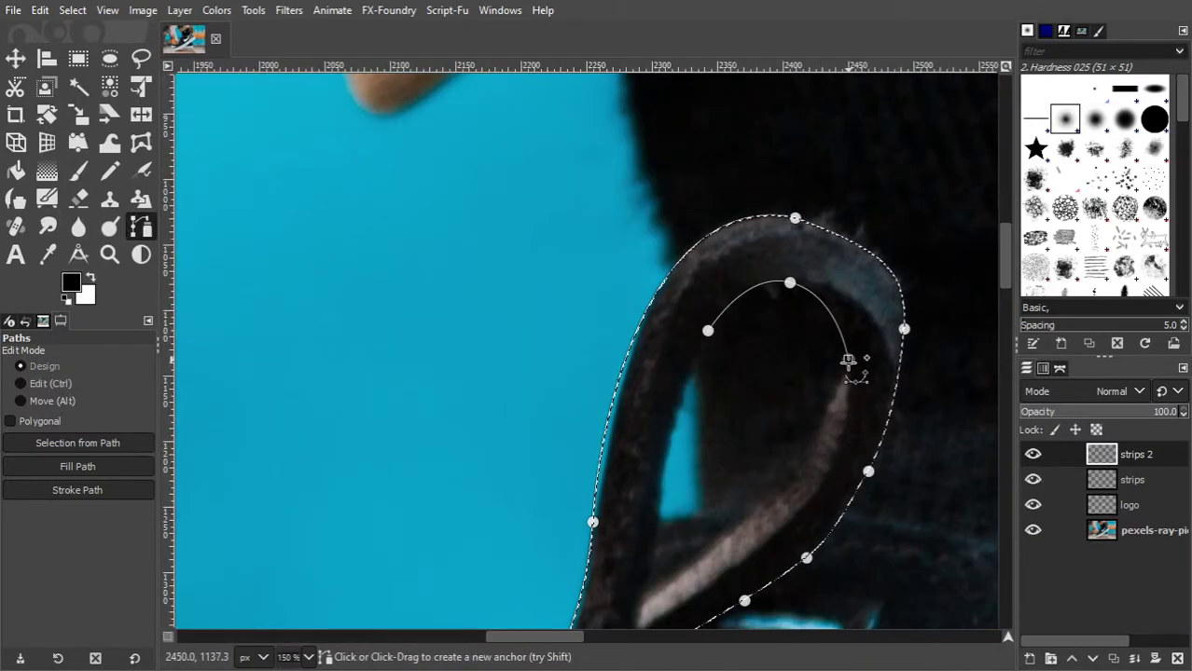
{"action": "left_click_drag", "start_coordinate": [846, 383], "coordinate": [839, 415]}
Trace down and back up the loop, closing the path at its start point
{"action": "left_click", "coordinate": [813, 454]}
{"action": "left_click_drag", "start_coordinate": [762, 516], "coordinate": [753, 523]}
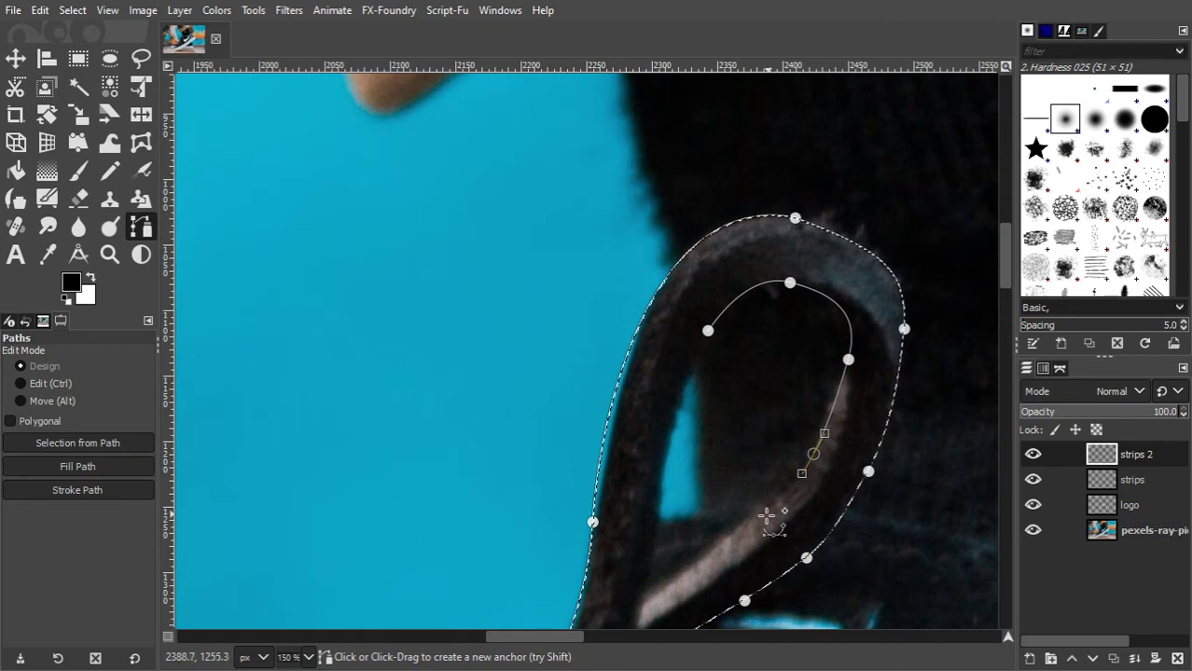
{"action": "left_click", "coordinate": [641, 606]}
{"action": "left_click", "coordinate": [671, 429]}
{"action": "left_click_drag", "start_coordinate": [678, 399], "coordinate": [688, 385]}
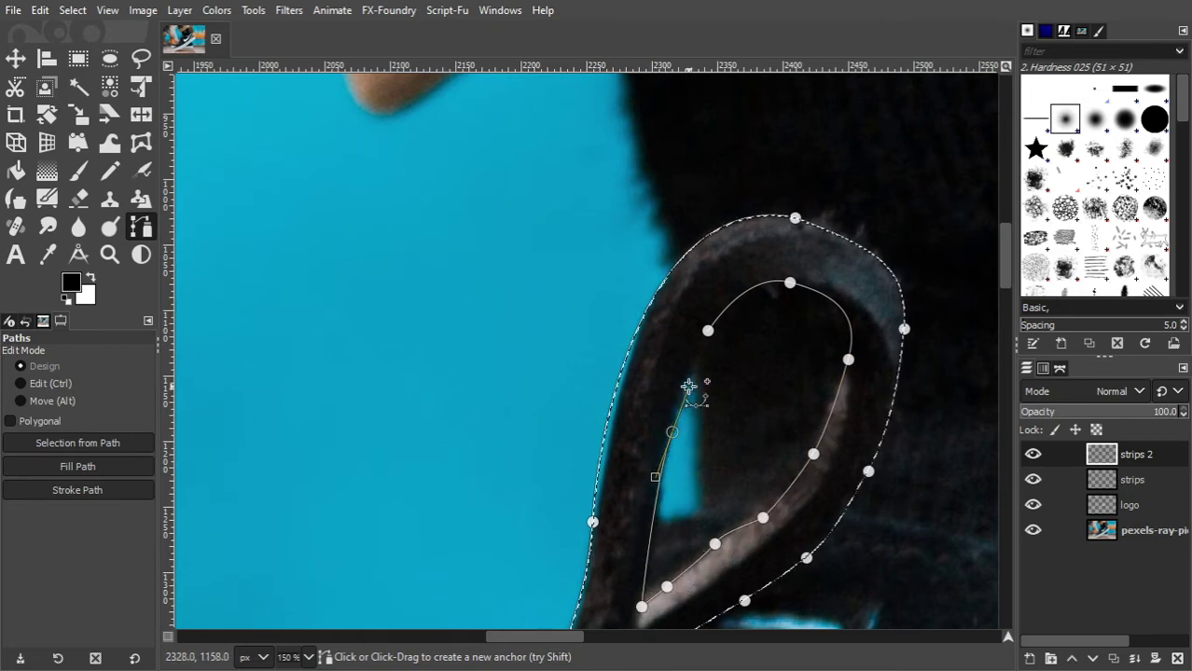
{"action": "left_click", "coordinate": [708, 331]}
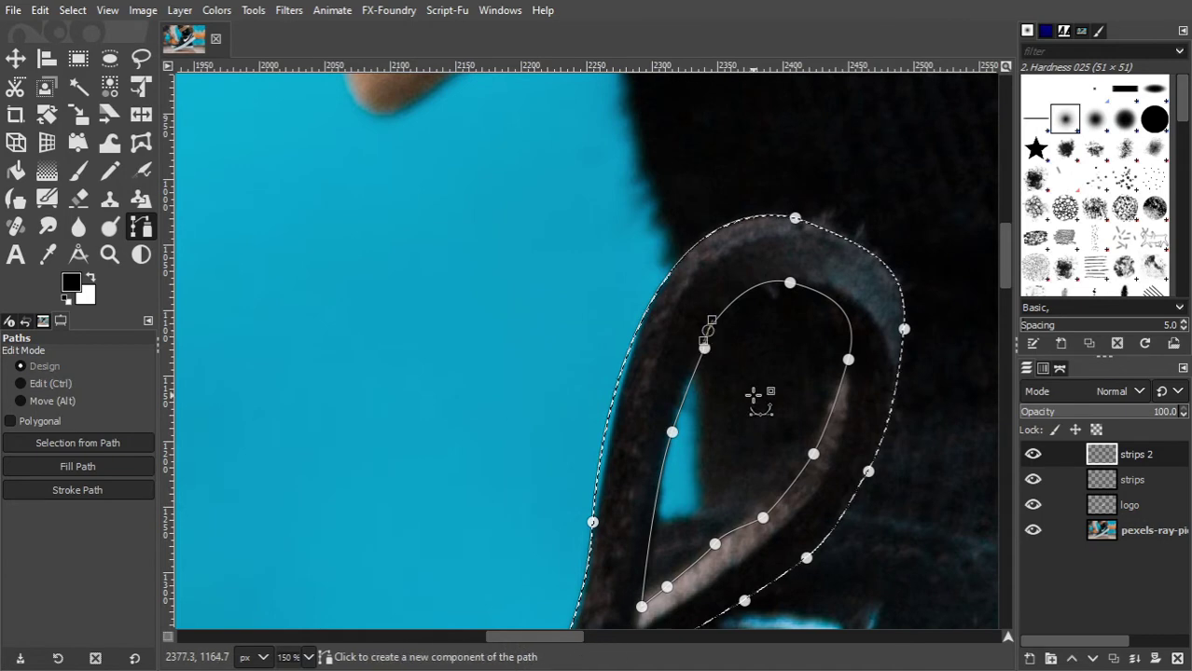
{"action": "scroll", "coordinate": [755, 373], "scroll_direction": "down", "scroll_amount": 1, "text": "ctrl"}
{"action": "scroll", "coordinate": [737, 382], "scroll_direction": "down", "scroll_amount": 2, "text": "ctrl"}
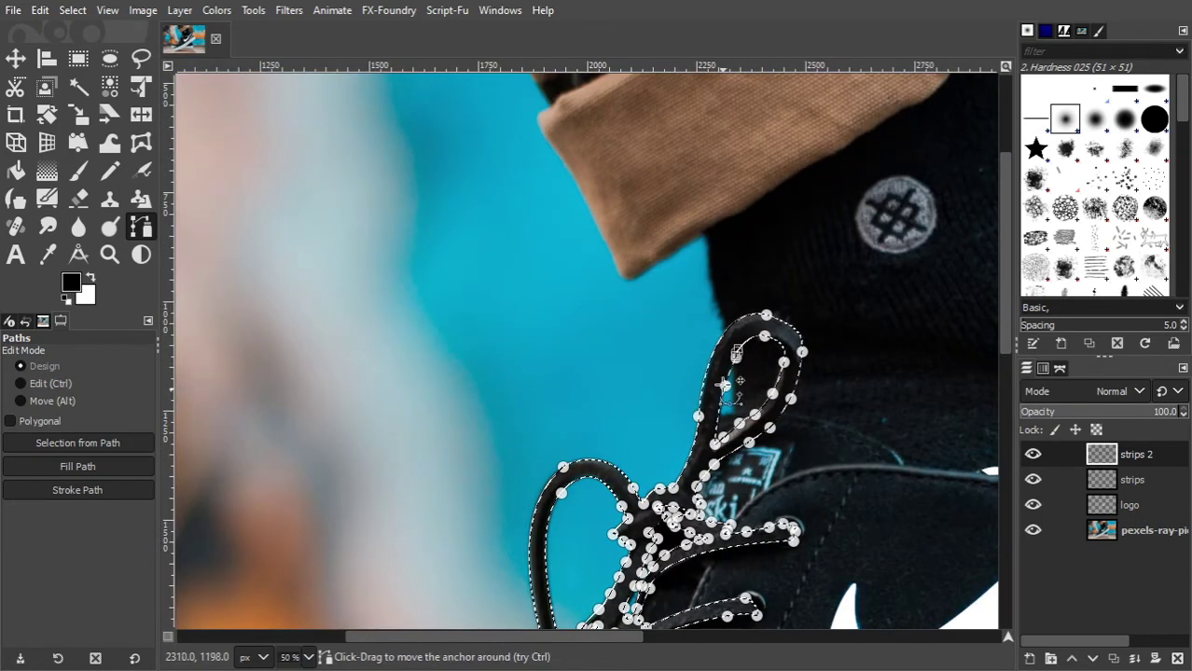
{"action": "scroll", "coordinate": [732, 377], "scroll_direction": "down", "scroll_amount": 3}
{"action": "scroll", "coordinate": [723, 336], "scroll_direction": "down", "scroll_amount": 3}
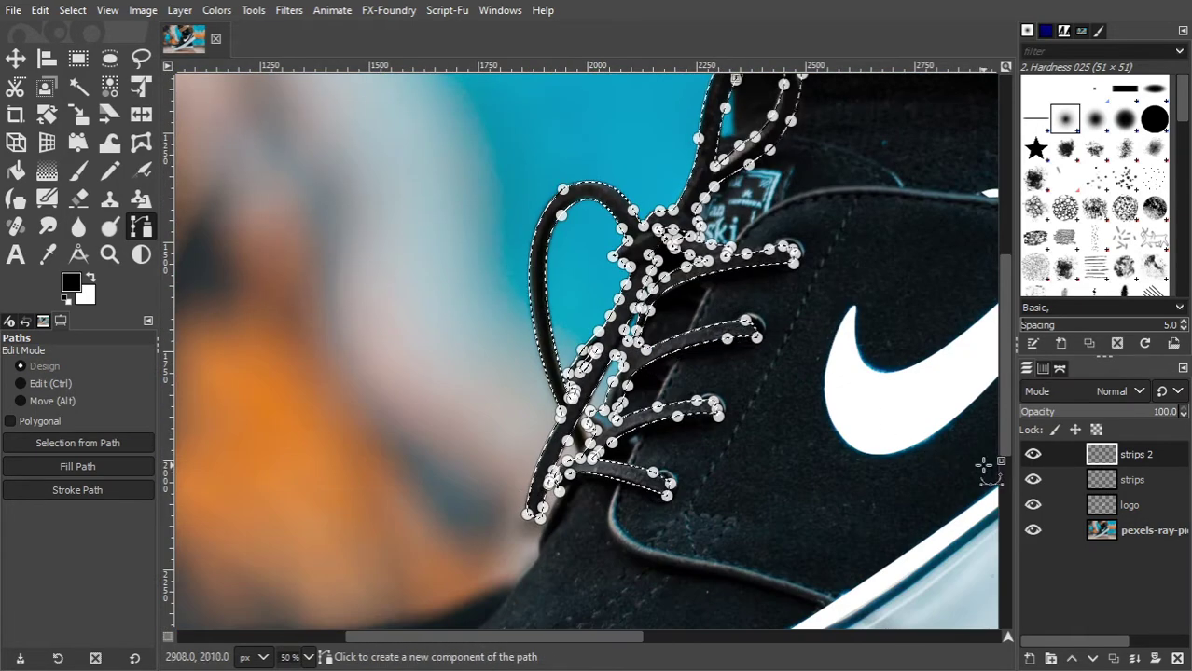
Add a new transparent layer above the strips layers
{"action": "left_click", "coordinate": [1030, 658]}
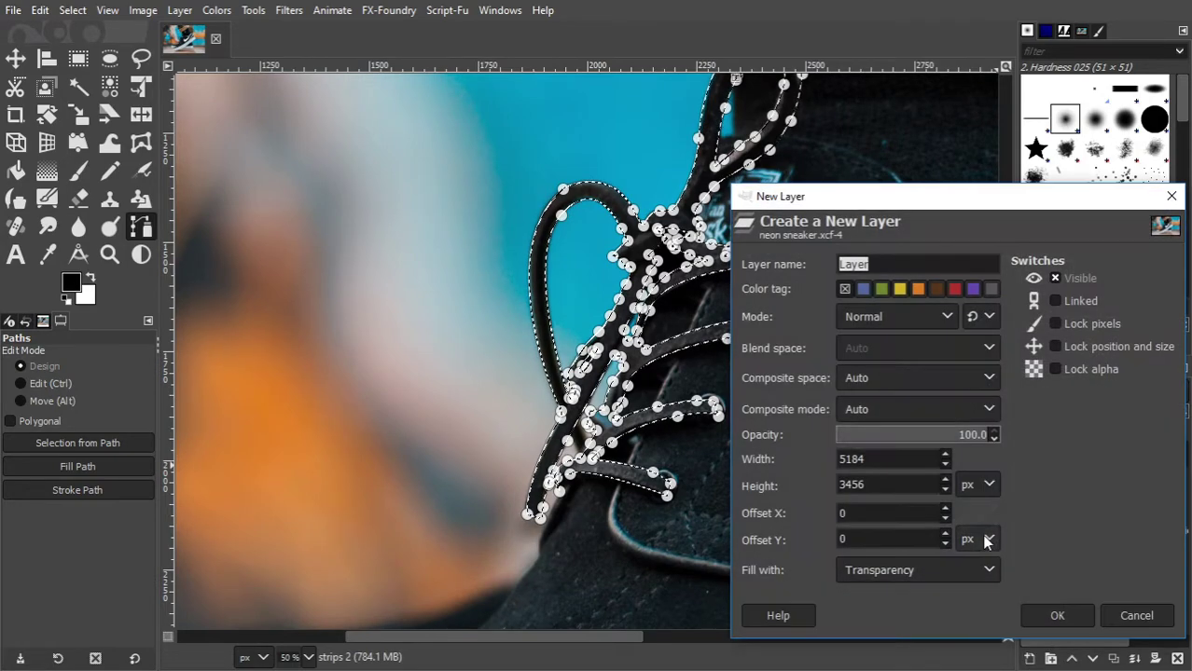
{"action": "left_click", "coordinate": [1057, 615]}
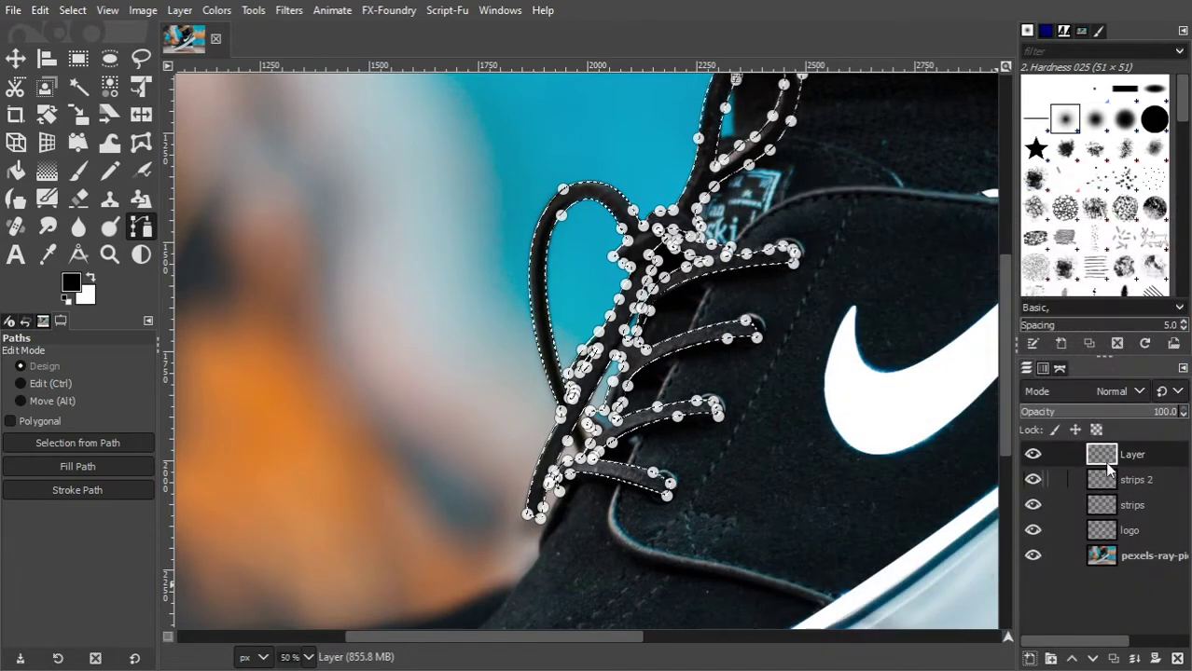
{"action": "scroll", "coordinate": [659, 296], "scroll_direction": "down", "scroll_amount": 1}
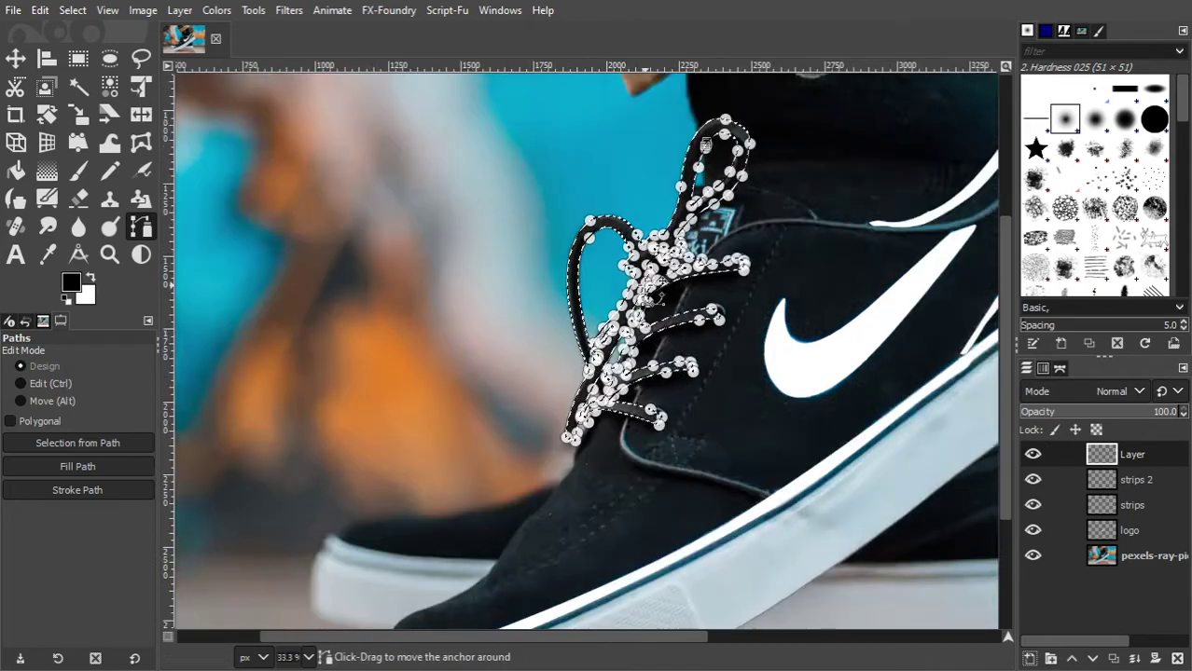
{"action": "scroll", "coordinate": [659, 297], "scroll_direction": "down", "scroll_amount": 1}
{"action": "scroll", "coordinate": [615, 271], "scroll_direction": "right", "scroll_amount": 3}
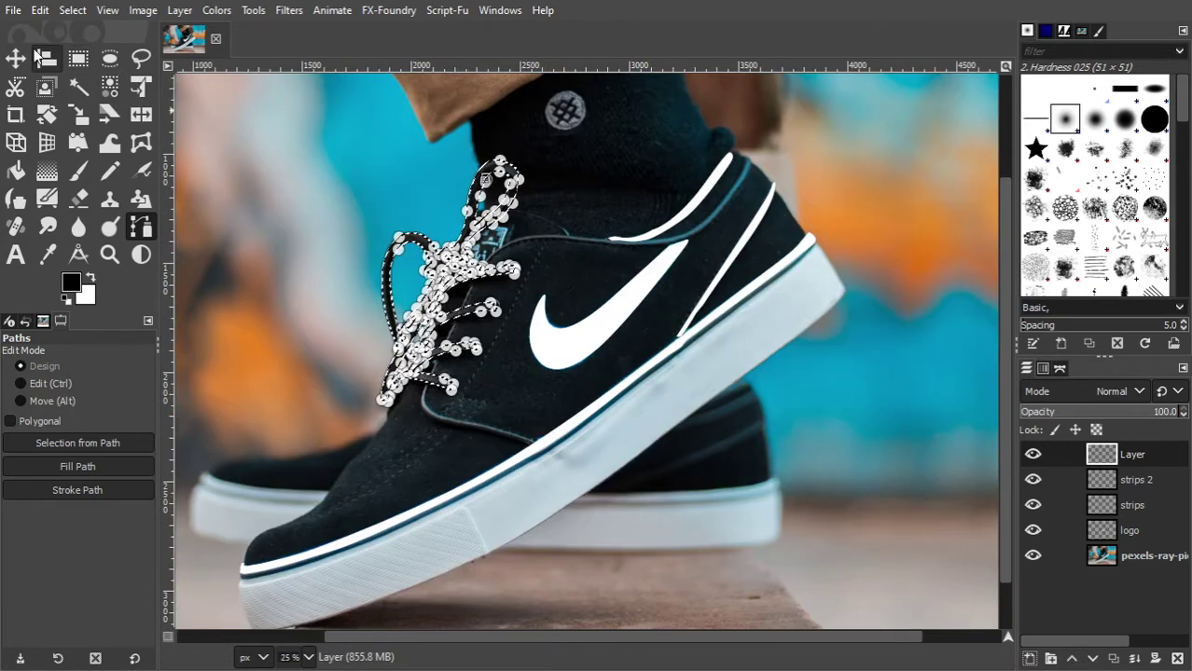
Fill the lace selection with the white background colour, then deselect
{"action": "left_click", "coordinate": [15, 58]}
{"action": "left_click", "coordinate": [40, 10]}
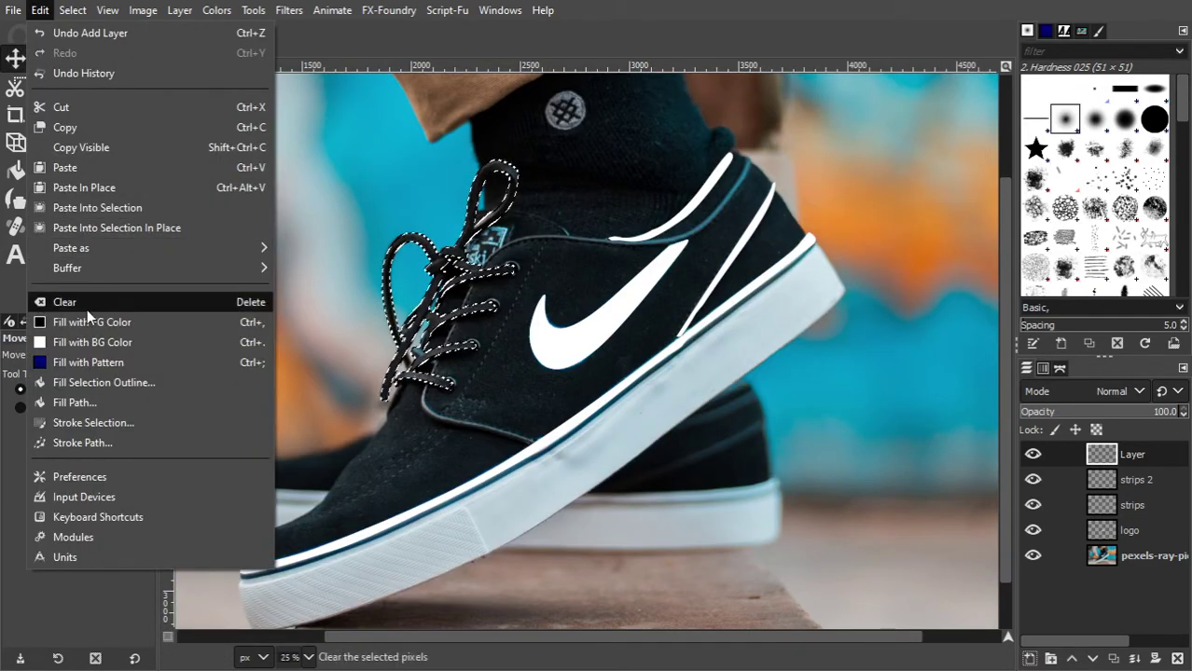
{"action": "left_click", "coordinate": [97, 339]}
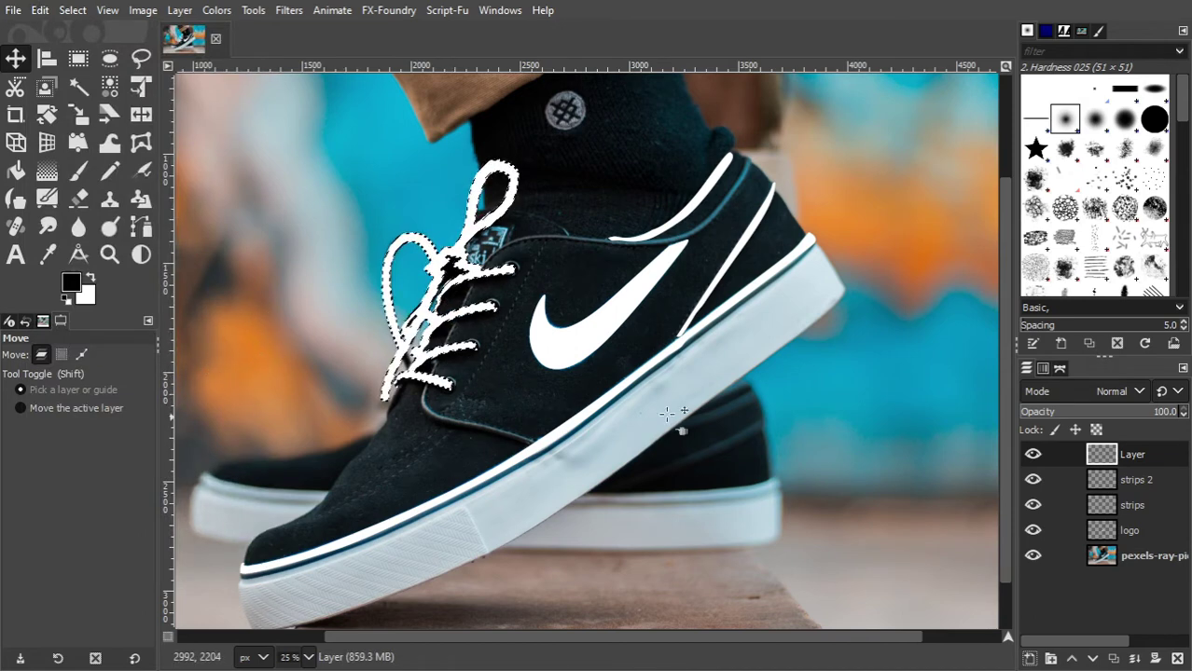
{"action": "scroll", "coordinate": [718, 393], "scroll_direction": "down", "scroll_amount": 1}
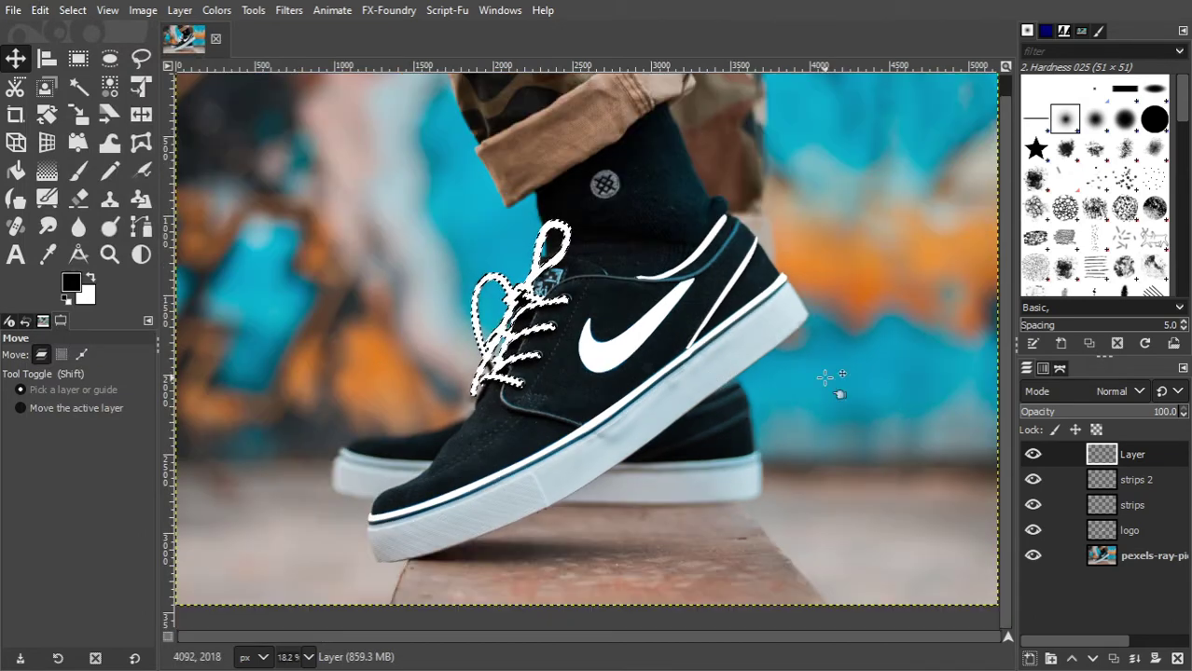
{"action": "key", "text": "ctrl+shift+a"}
{"action": "scroll", "coordinate": [834, 383], "scroll_direction": "up", "scroll_amount": 1}
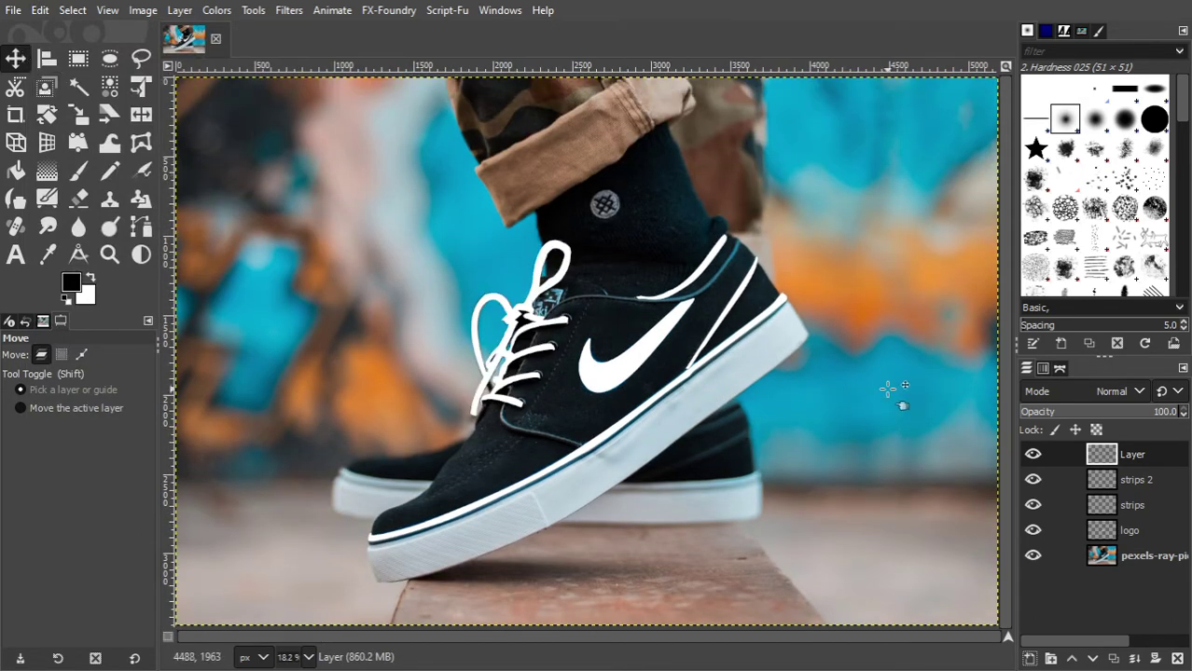
{"action": "left_click", "coordinate": [1033, 455]}
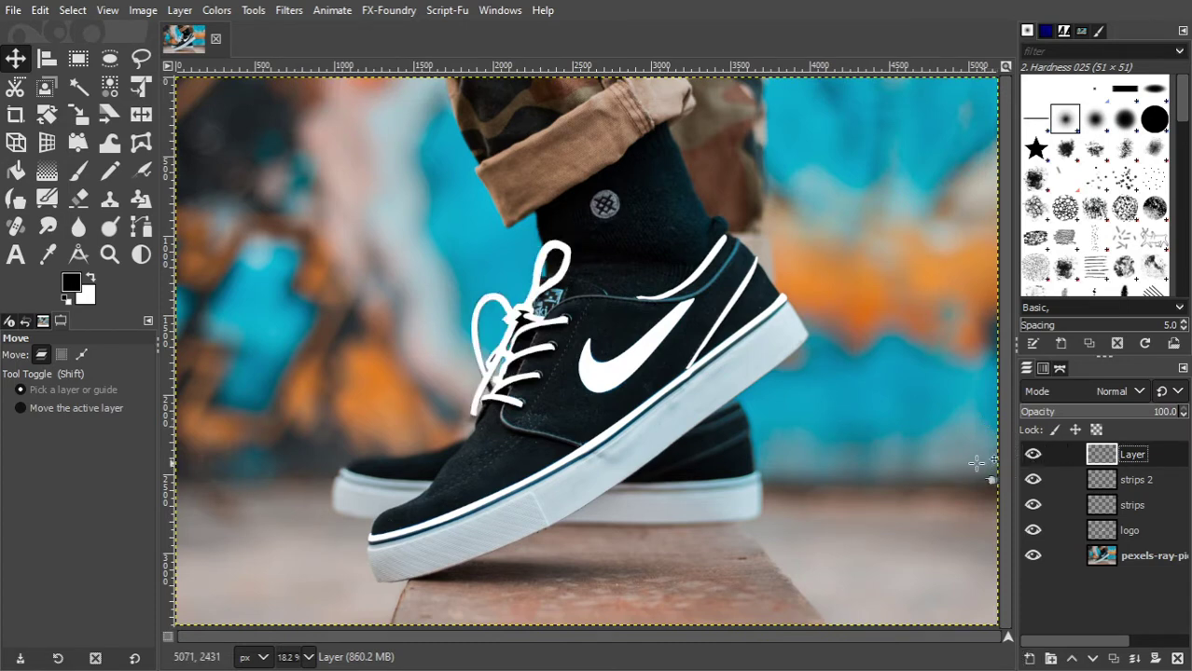
Rename the new white-lace layer to 'lace' and make the logo layer active
{"action": "double_click", "coordinate": [1137, 453]}
{"action": "type", "text": "lace"}
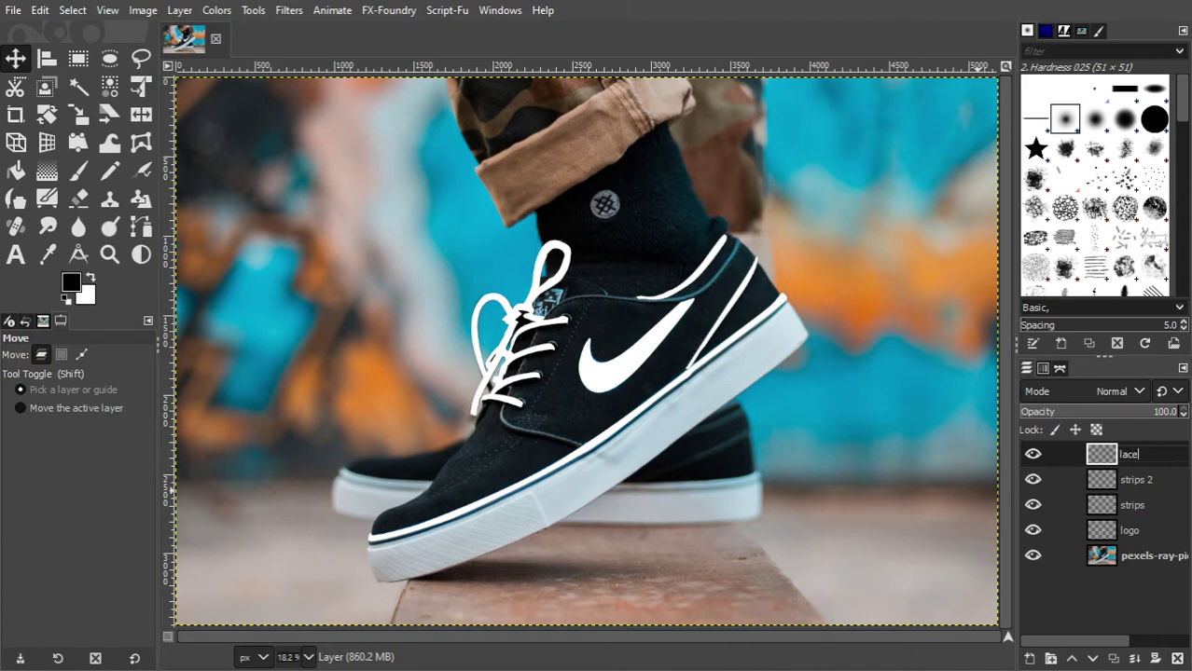
{"action": "double_click", "coordinate": [1154, 479]}
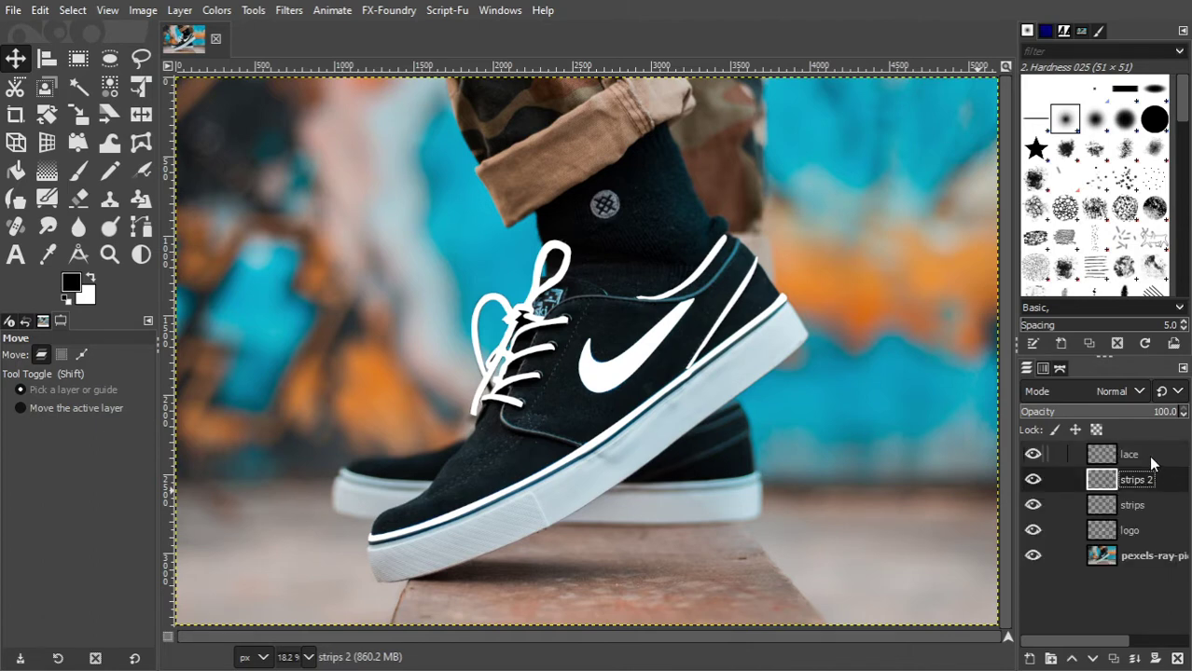
{"action": "double_click", "coordinate": [1139, 454]}
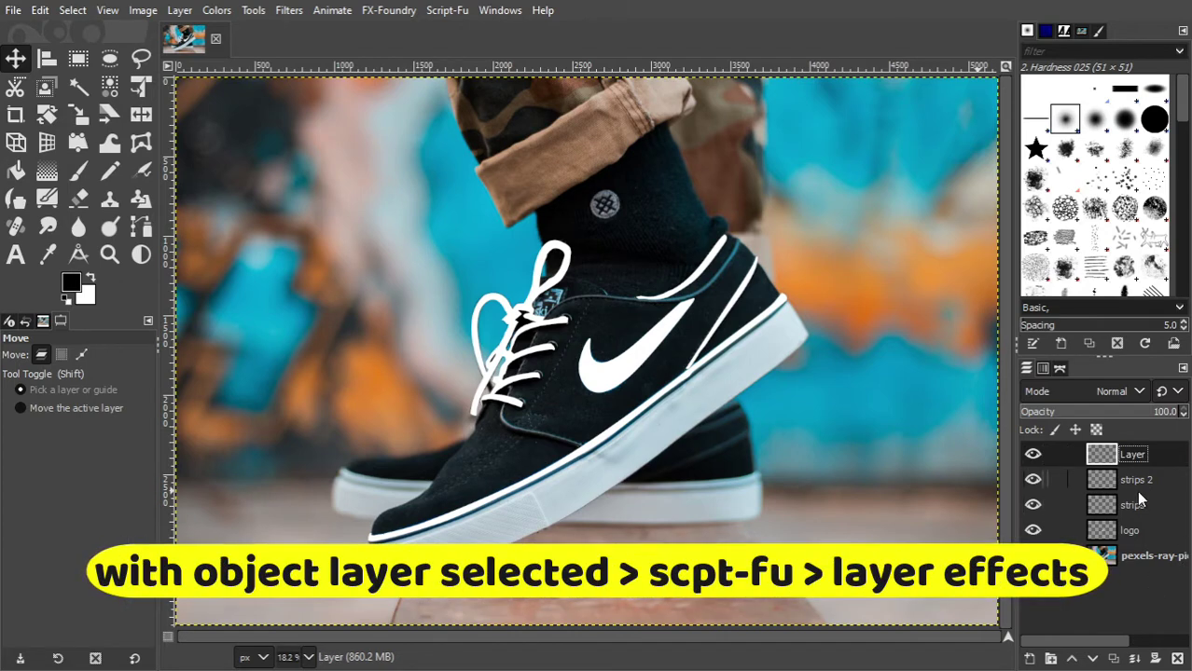
{"action": "left_click", "coordinate": [1140, 528]}
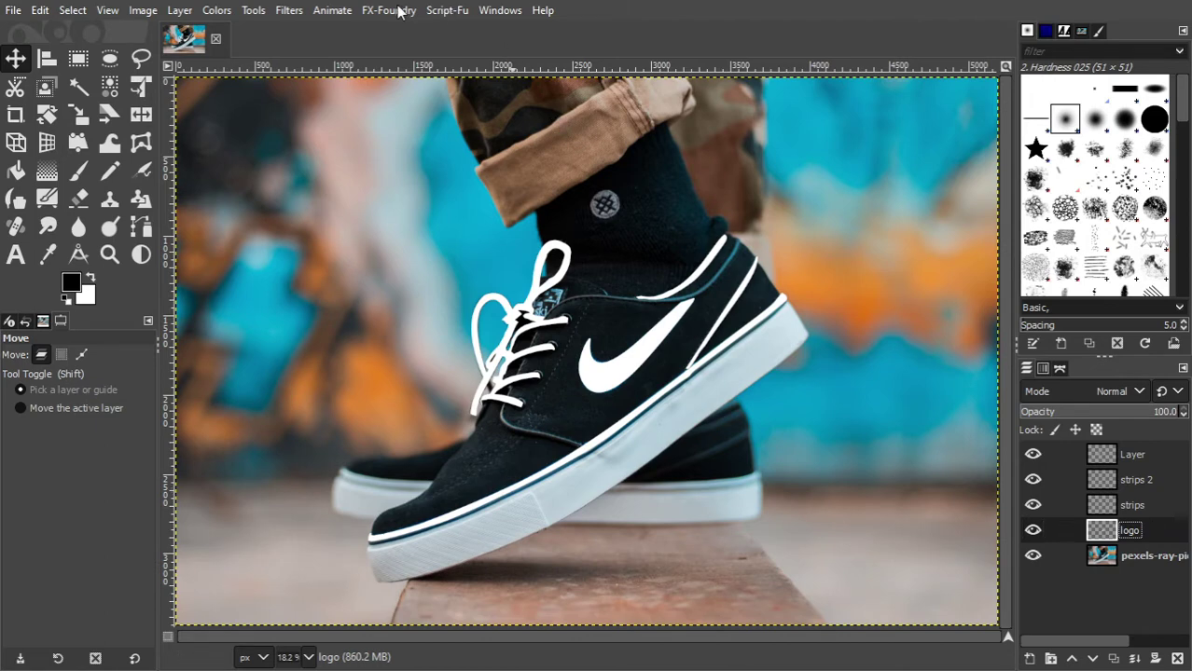
Add a cyan Outer Glow (spread 22, size 28) to the logo and show logo-outerglow
{"action": "left_click", "coordinate": [435, 12]}
{"action": "mouse_move", "coordinate": [475, 54]}
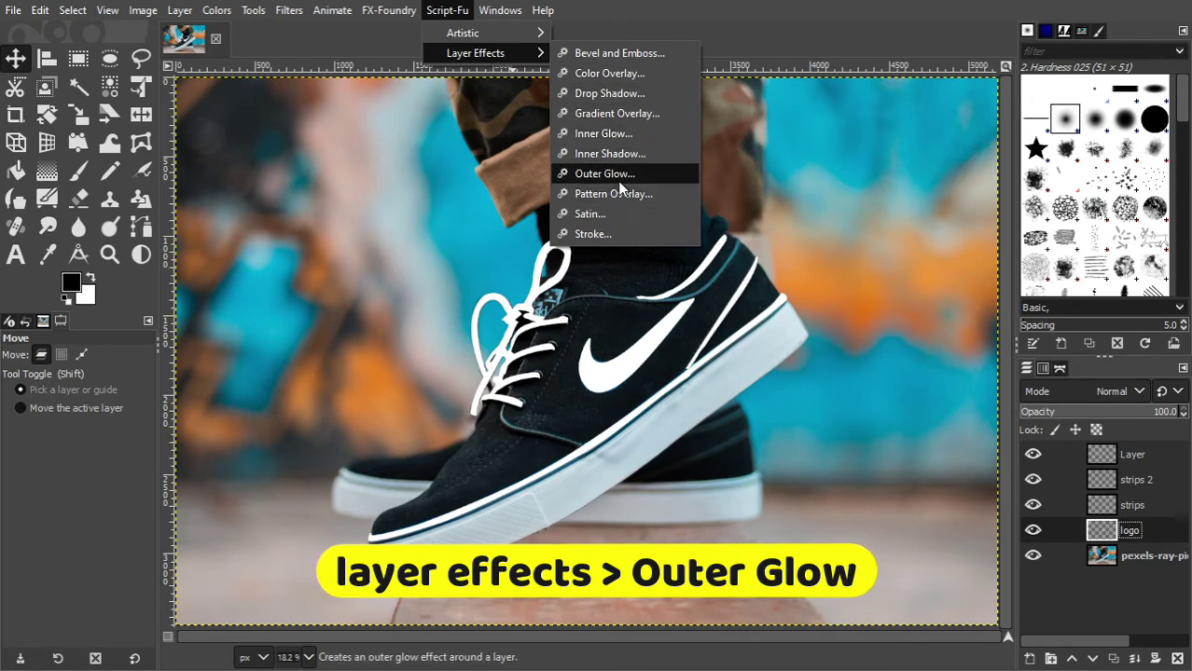
{"action": "left_click", "coordinate": [604, 173]}
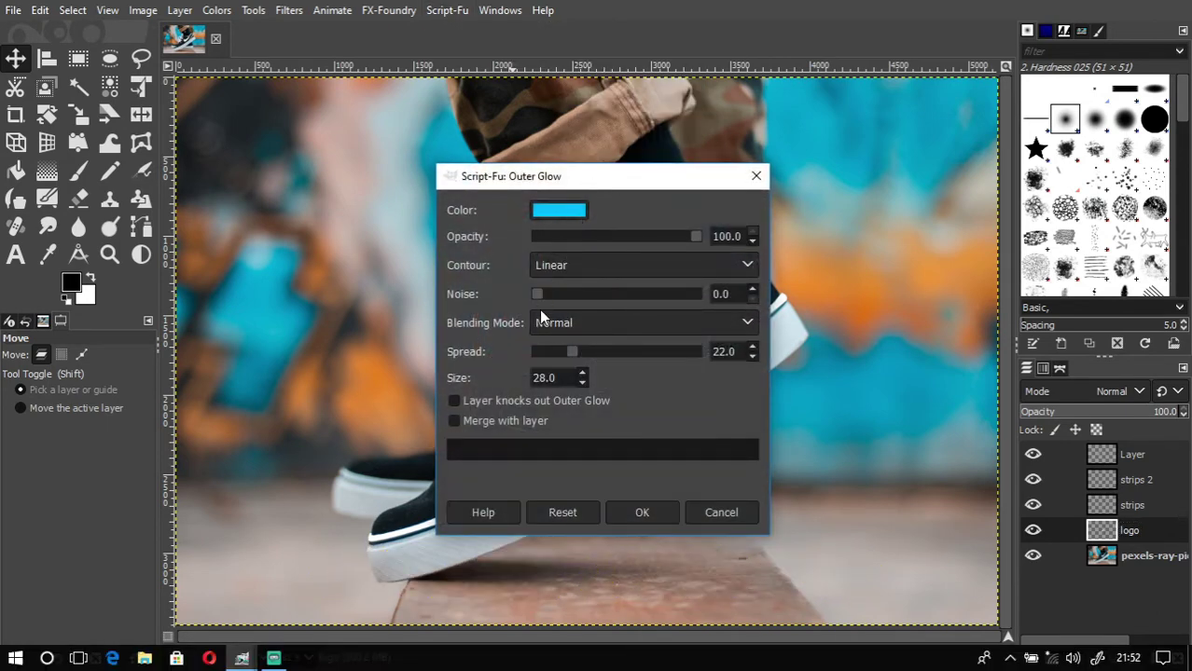
{"action": "left_click", "coordinate": [640, 515]}
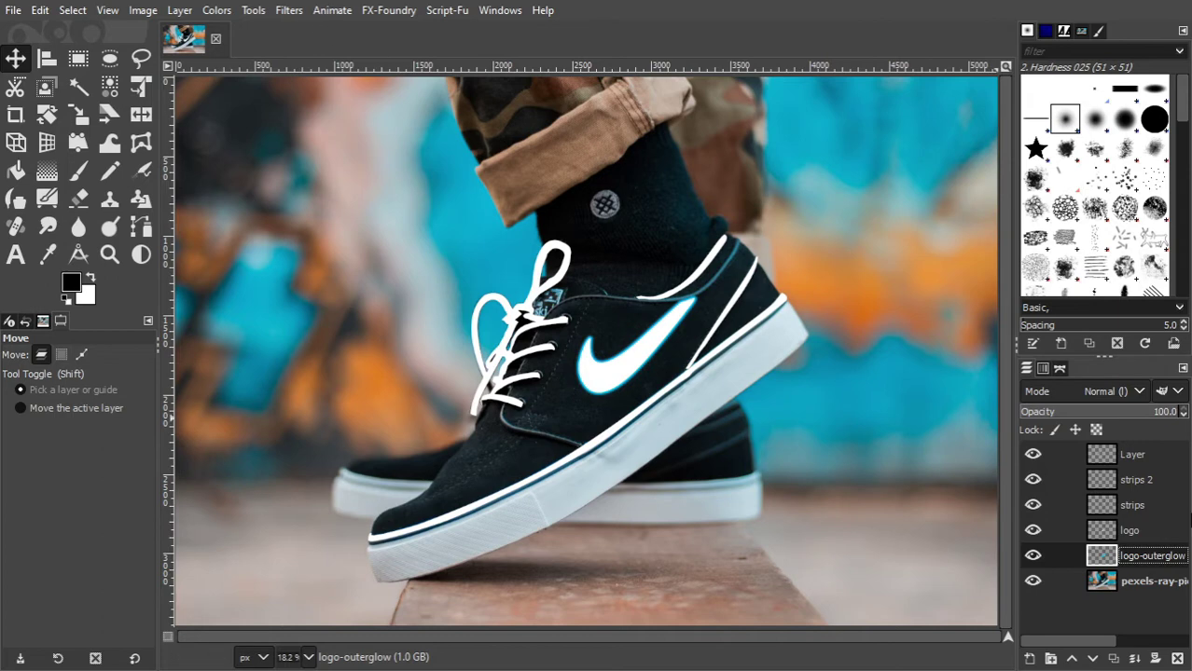
{"action": "left_click", "coordinate": [1033, 556]}
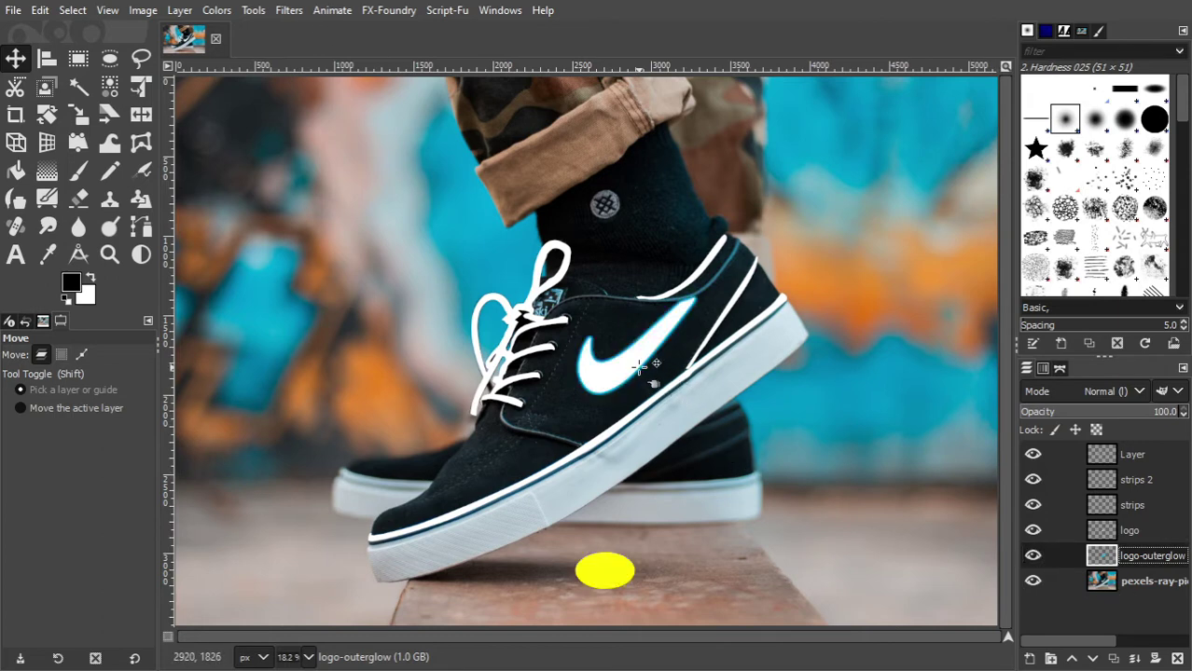
Apply a Gaussian Blur of about 26 to the logo-outerglow layer
{"action": "scroll", "coordinate": [639, 366], "scroll_direction": "up", "scroll_amount": 2, "text": "ctrl"}
{"action": "scroll", "coordinate": [639, 364], "scroll_direction": "up", "scroll_amount": 1, "text": "ctrl"}
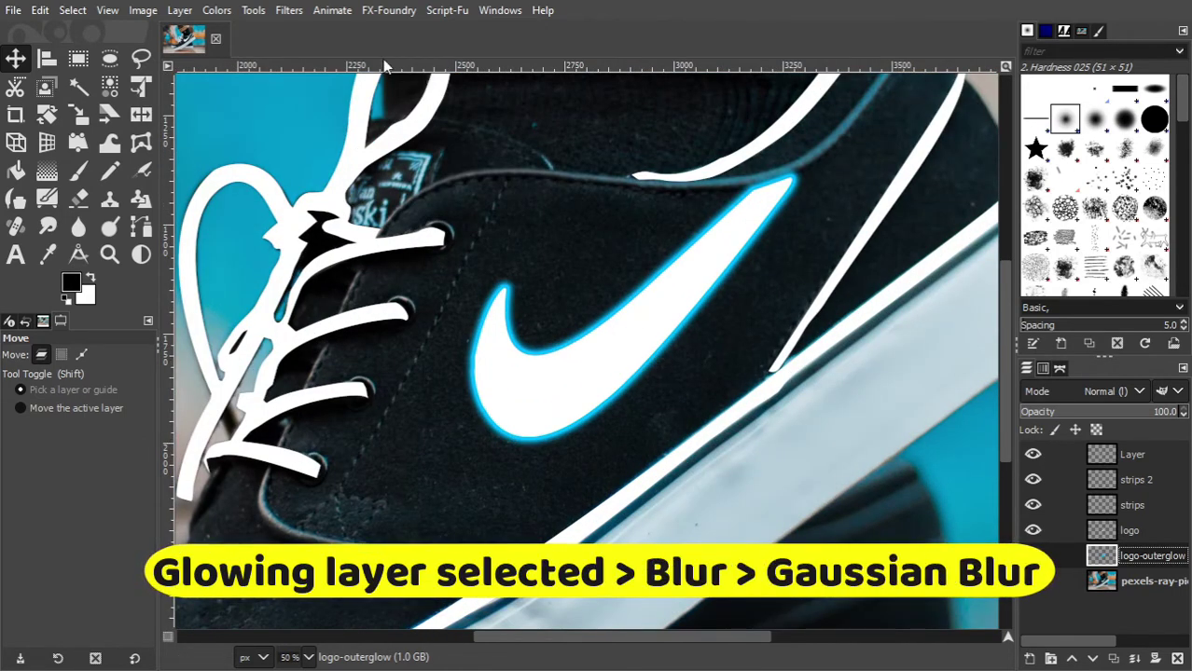
{"action": "left_click", "coordinate": [290, 11]}
{"action": "mouse_move", "coordinate": [373, 126]}
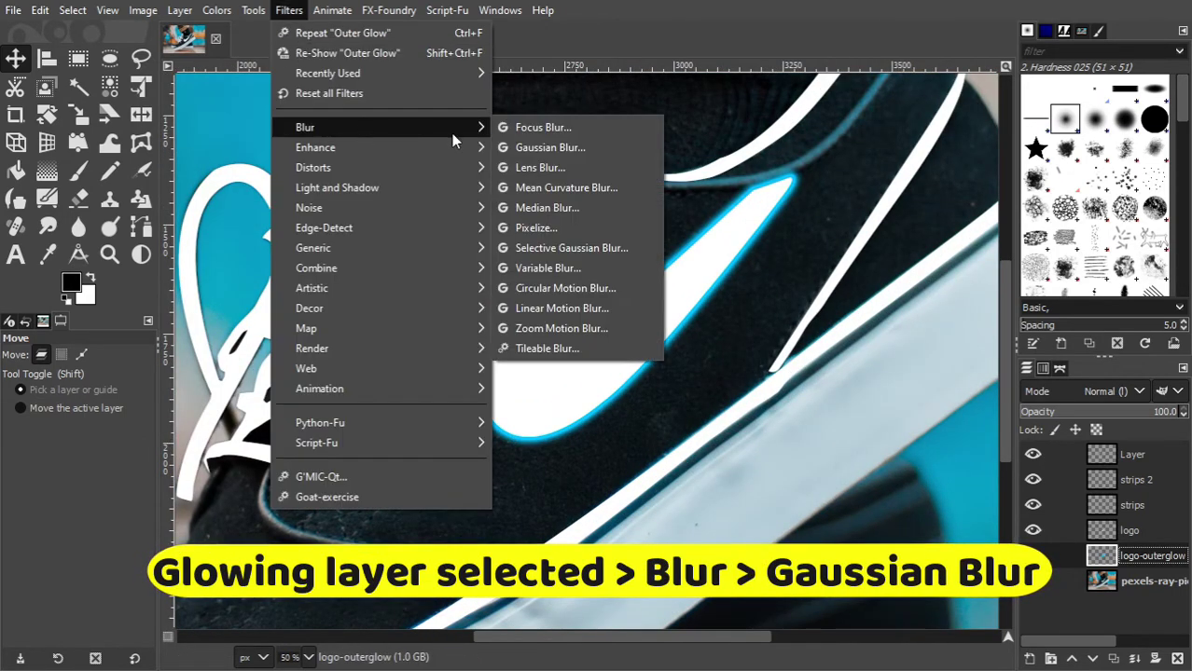
{"action": "left_click", "coordinate": [549, 151]}
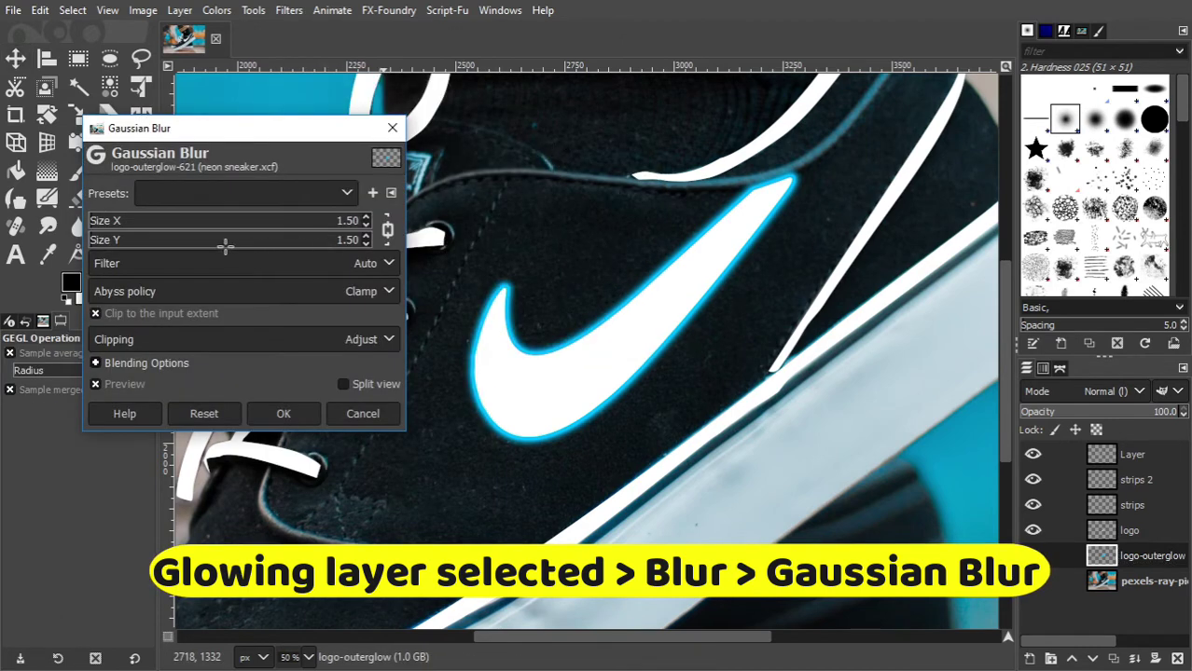
{"action": "left_click", "coordinate": [118, 220]}
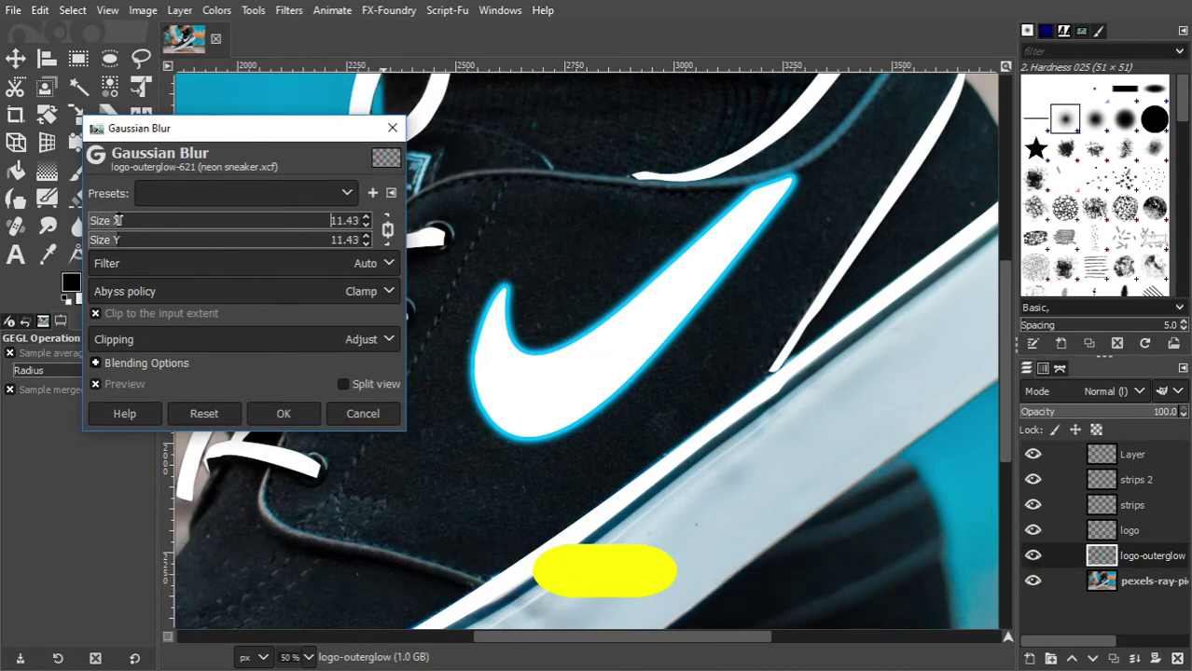
{"action": "left_click_drag", "start_coordinate": [117, 220], "coordinate": [179, 229]}
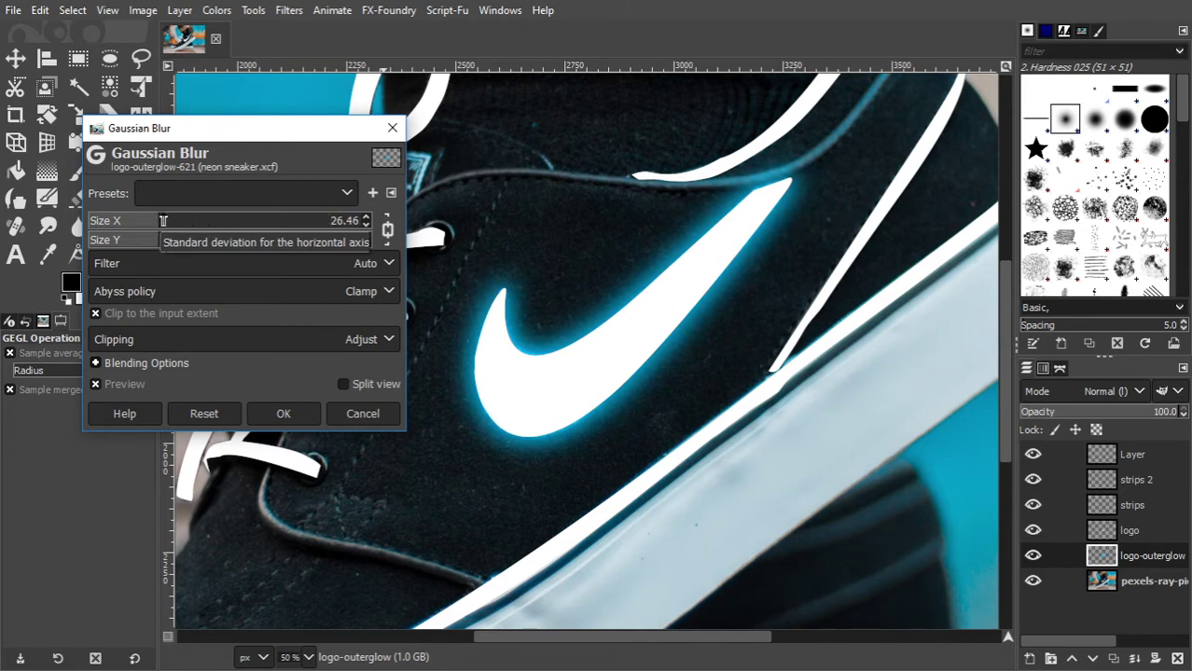
{"action": "left_click", "coordinate": [283, 415]}
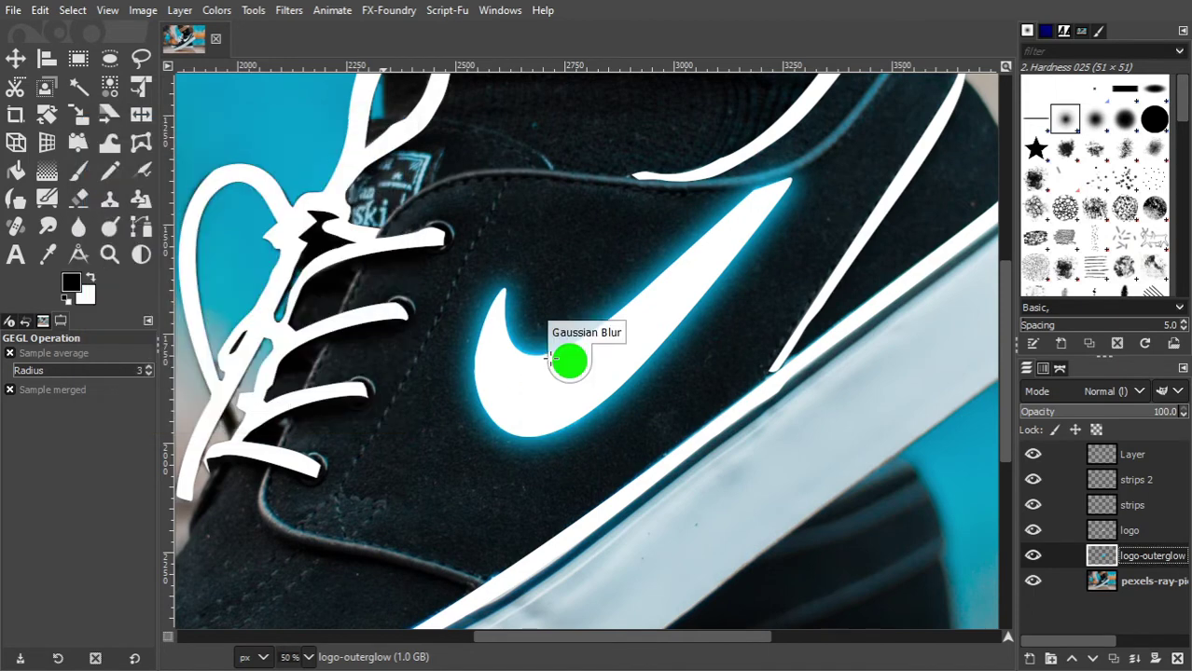
{"action": "scroll", "coordinate": [608, 362], "scroll_direction": "down", "scroll_amount": 1, "text": "ctrl"}
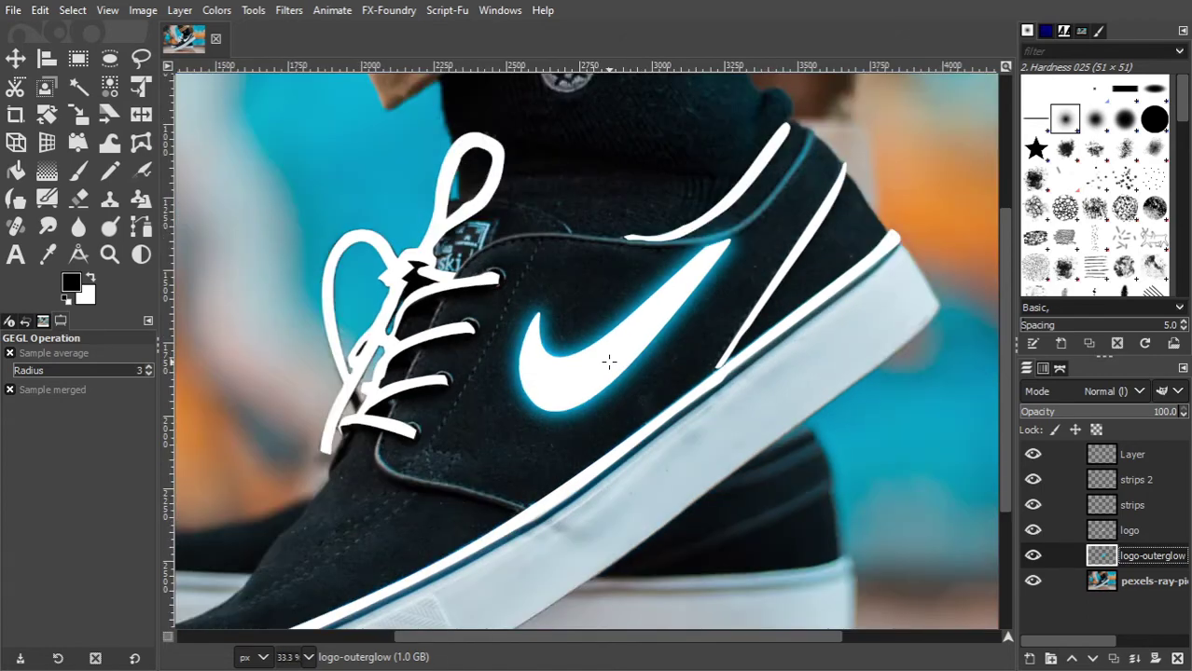
{"action": "scroll", "coordinate": [608, 362], "scroll_direction": "down", "scroll_amount": 1, "text": "ctrl"}
Apply a cyan Outer Glow to the strips layer
{"action": "left_click", "coordinate": [1131, 504]}
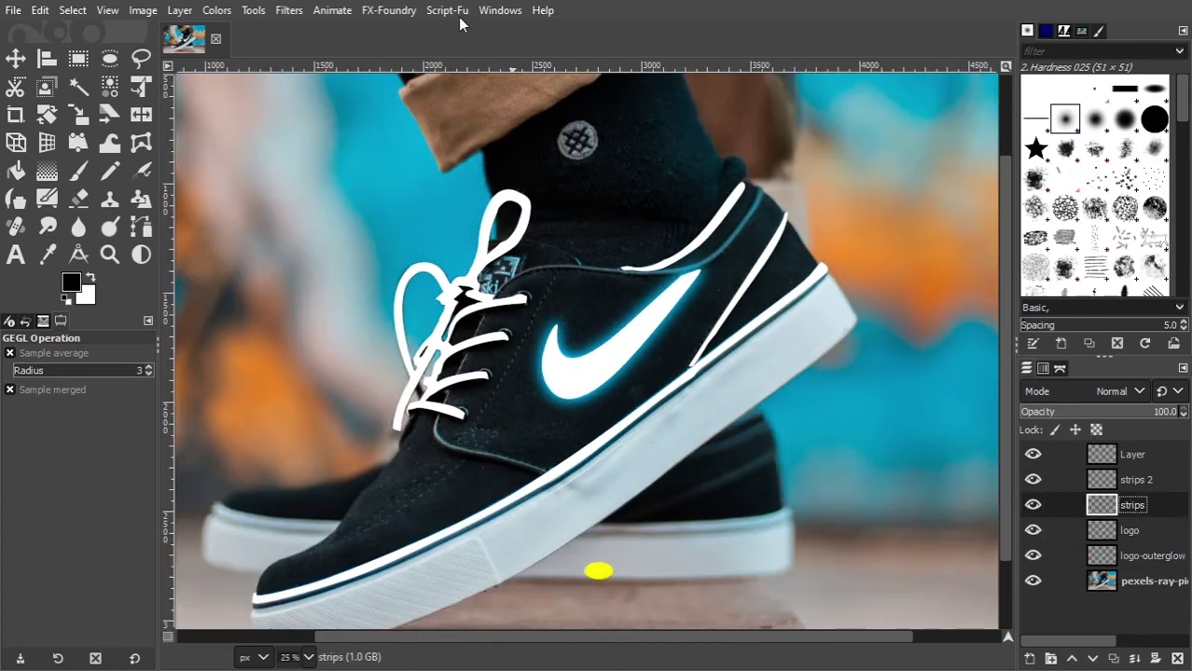
{"action": "left_click", "coordinate": [1139, 553]}
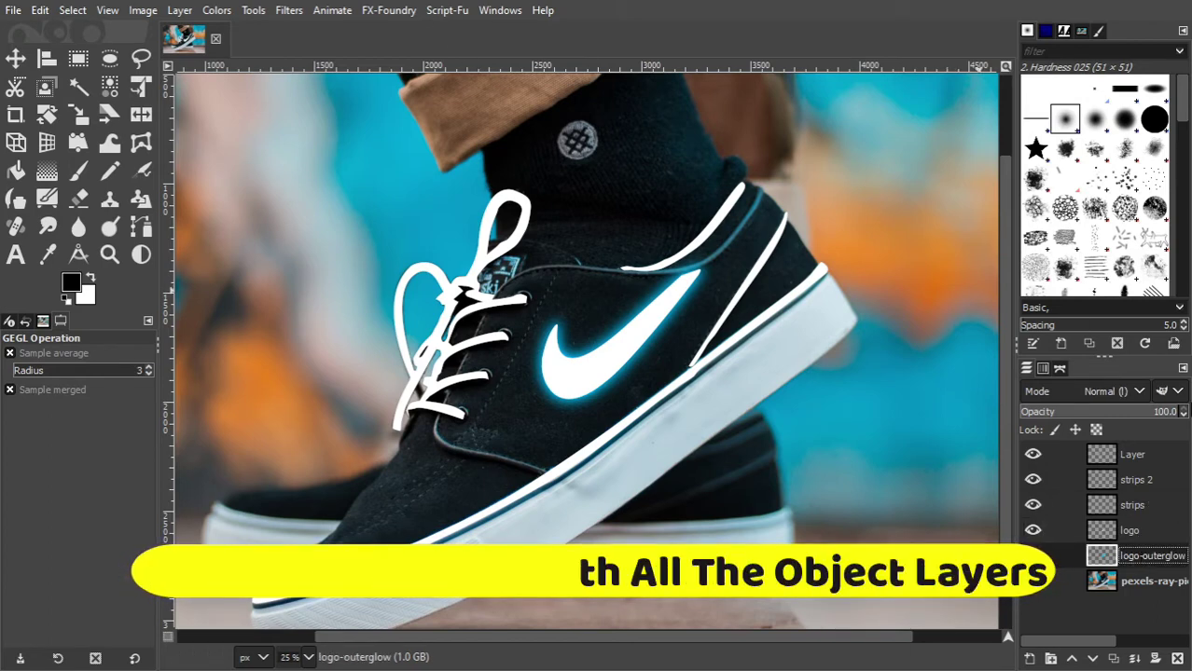
{"action": "left_click", "coordinate": [1142, 505]}
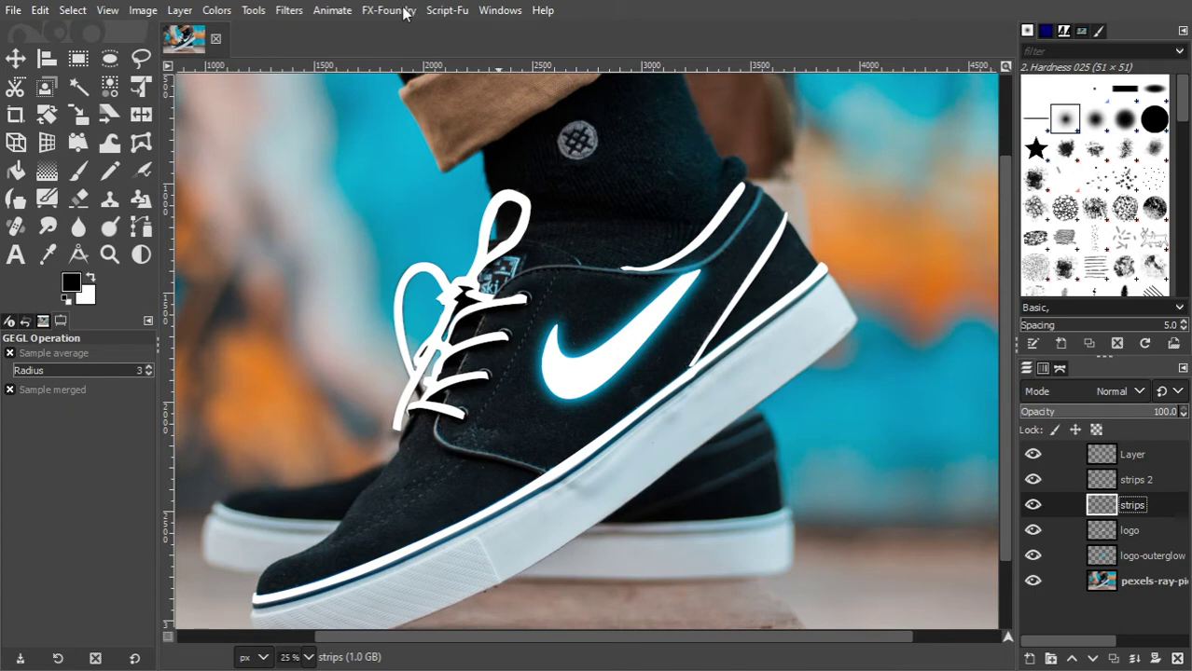
{"action": "left_click", "coordinate": [457, 12]}
{"action": "mouse_move", "coordinate": [476, 53]}
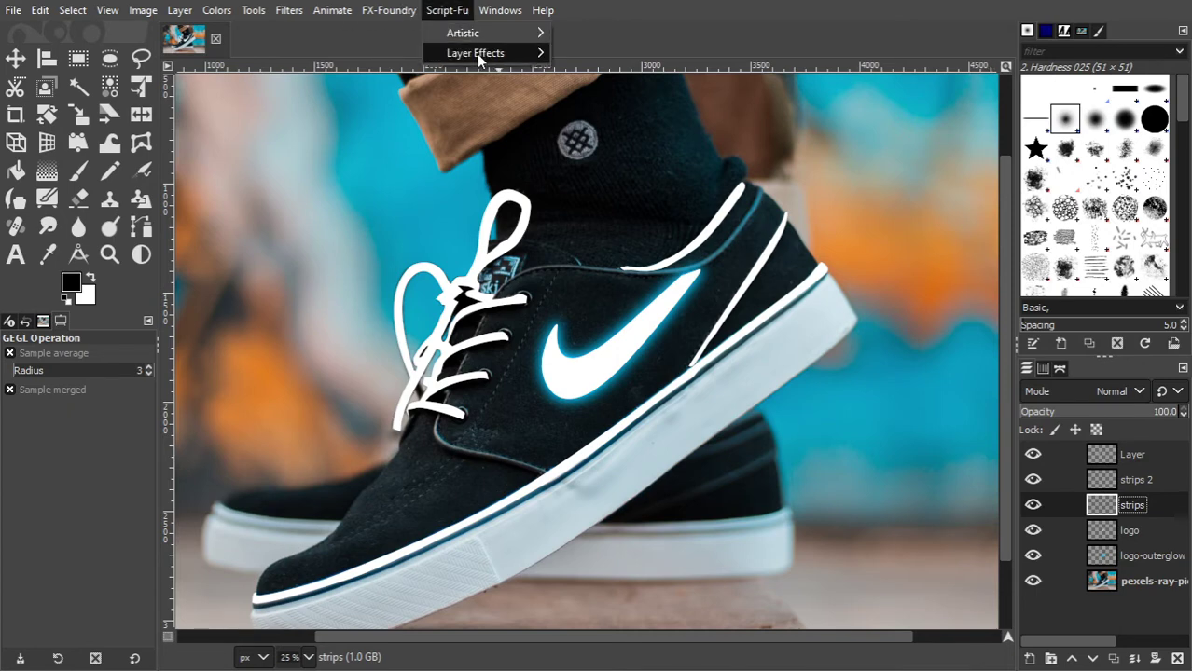
{"action": "left_click", "coordinate": [622, 176]}
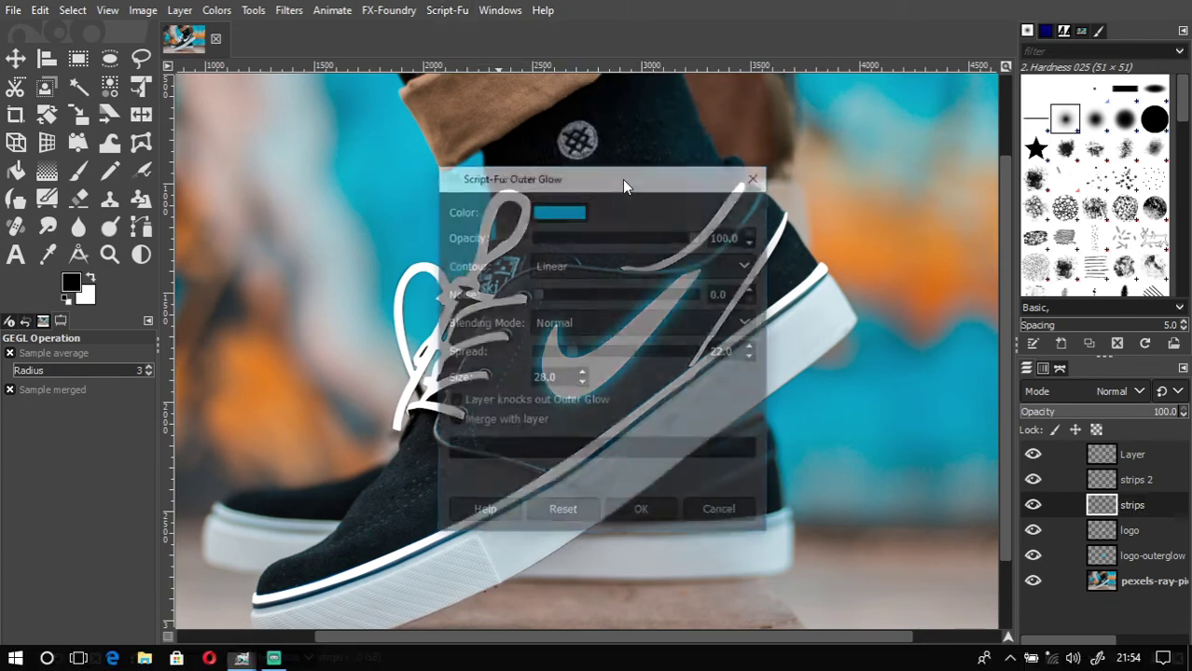
{"action": "left_click", "coordinate": [615, 518]}
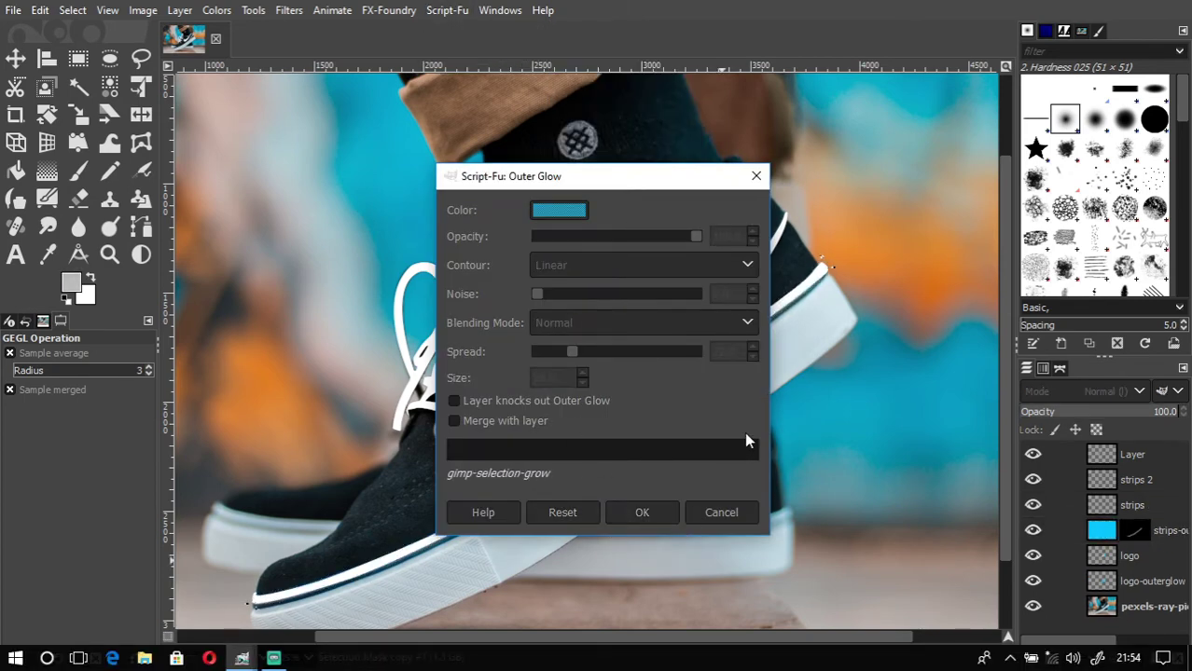
Apply the same Outer Glow to the strips 2 layer and the laces layer
{"action": "left_click", "coordinate": [1133, 479]}
{"action": "left_click", "coordinate": [446, 10]}
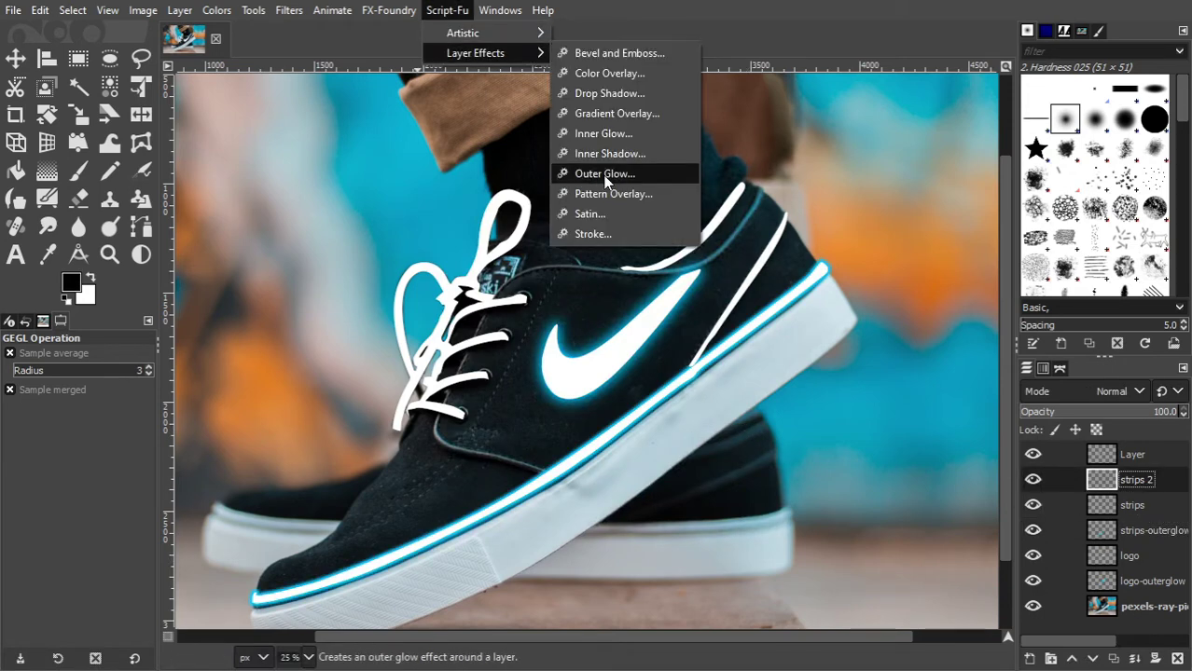
{"action": "left_click", "coordinate": [615, 174]}
{"action": "left_click", "coordinate": [642, 512]}
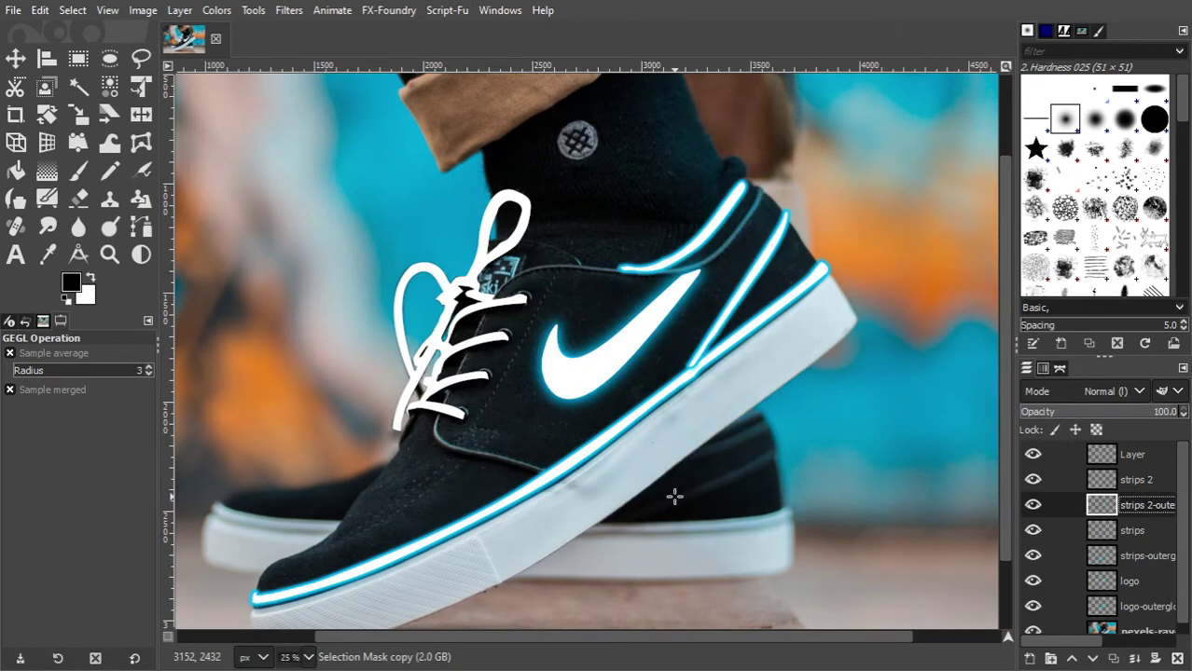
{"action": "left_click", "coordinate": [1128, 456]}
{"action": "left_click", "coordinate": [447, 10]}
{"action": "left_click", "coordinate": [616, 173]}
{"action": "left_click", "coordinate": [644, 512]}
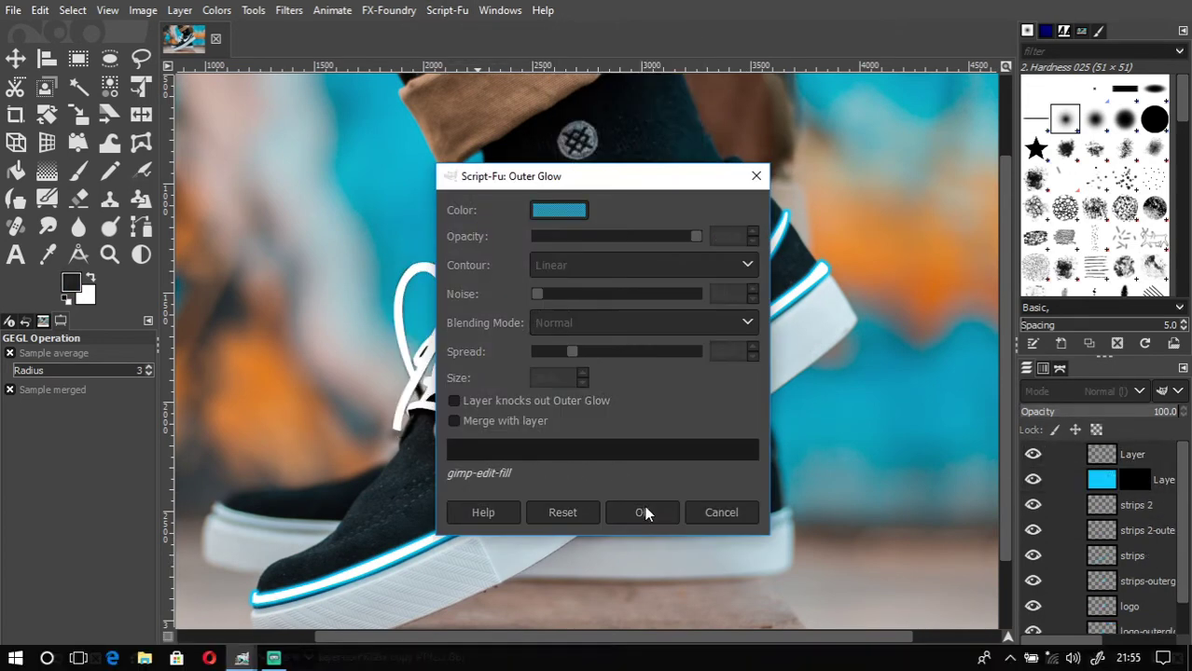
Gaussian-blur the Layer-outerglow, strips 2-outerglow and strips-outerglow layers
{"action": "key", "text": "shift+ctrl+f"}
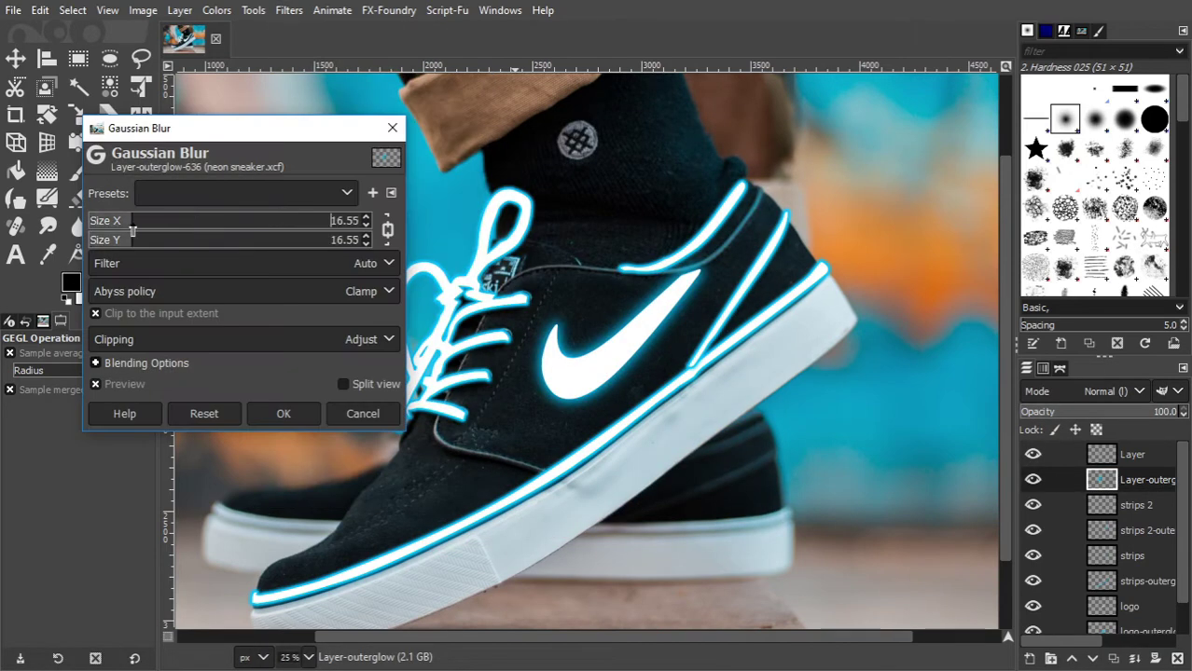
{"action": "left_click", "coordinate": [283, 414]}
{"action": "left_click", "coordinate": [1146, 530]}
{"action": "left_click", "coordinate": [289, 10]}
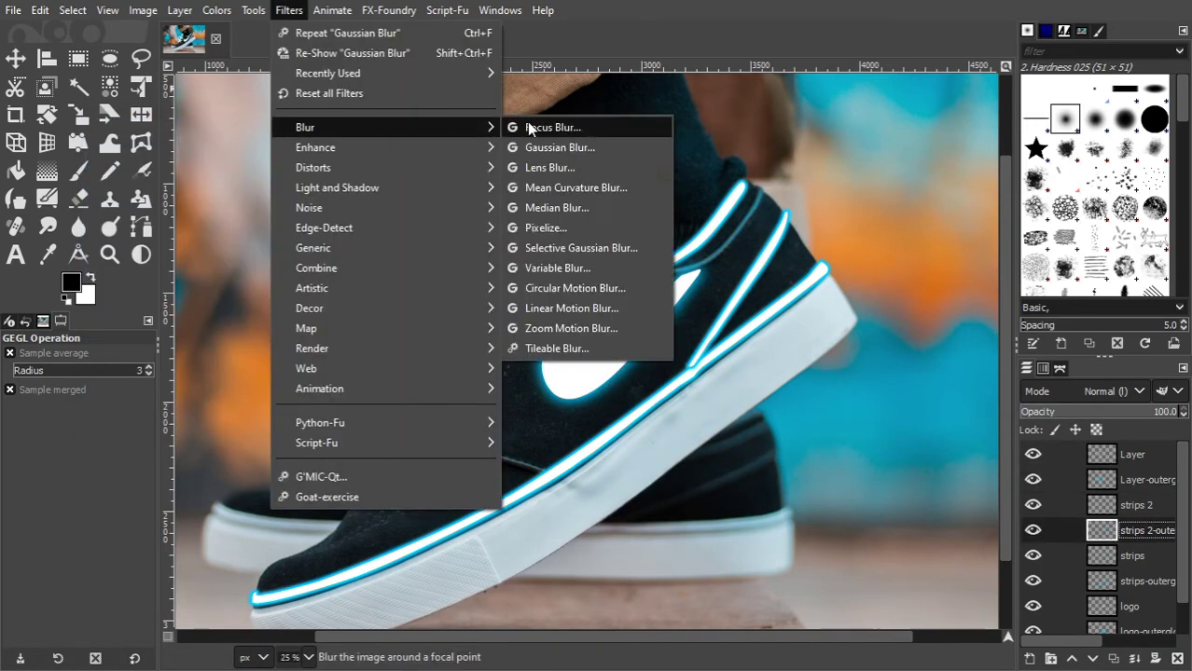
{"action": "left_click", "coordinate": [560, 148]}
{"action": "left_click", "coordinate": [283, 413]}
{"action": "left_click", "coordinate": [1147, 581]}
{"action": "key", "text": "shift+ctrl+f"}
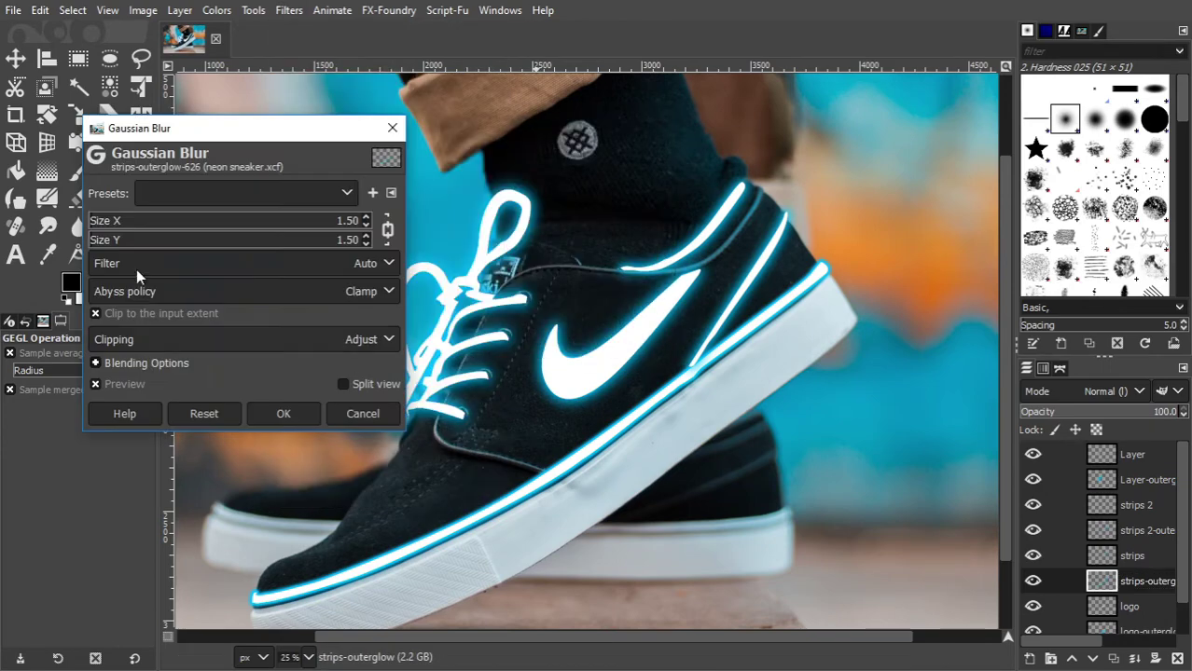
{"action": "left_click", "coordinate": [283, 413]}
{"action": "key", "text": "minus"}
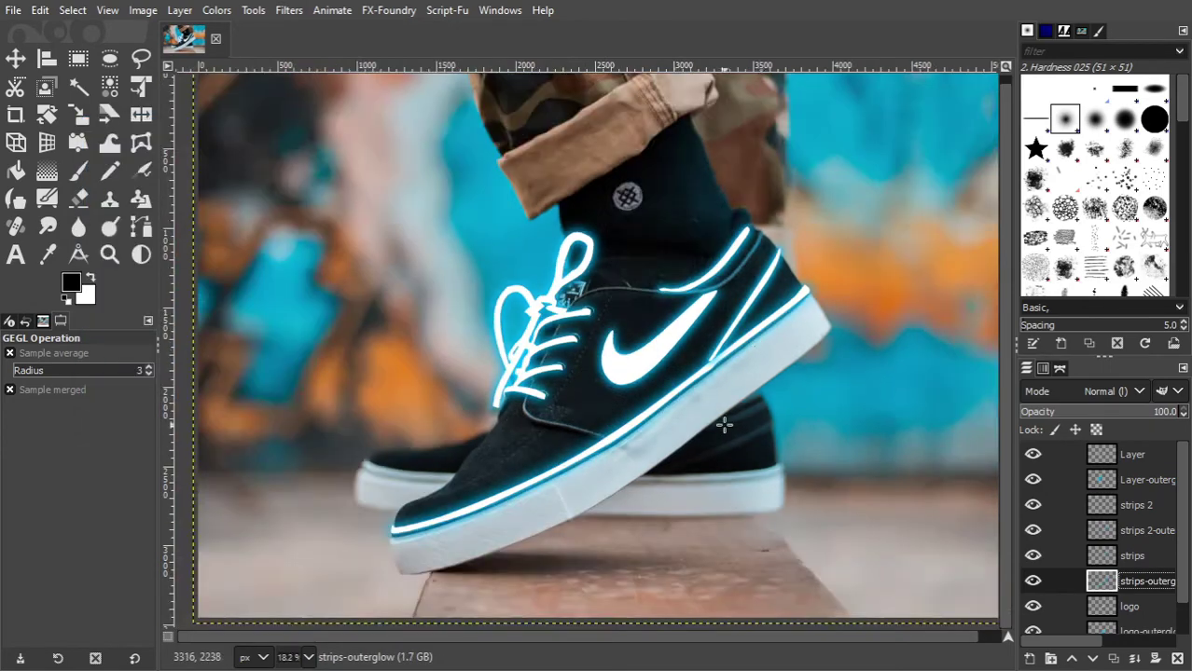
{"action": "key", "text": "minus"}
{"action": "scroll", "coordinate": [1123, 564], "scroll_direction": "down", "scroll_amount": 1}
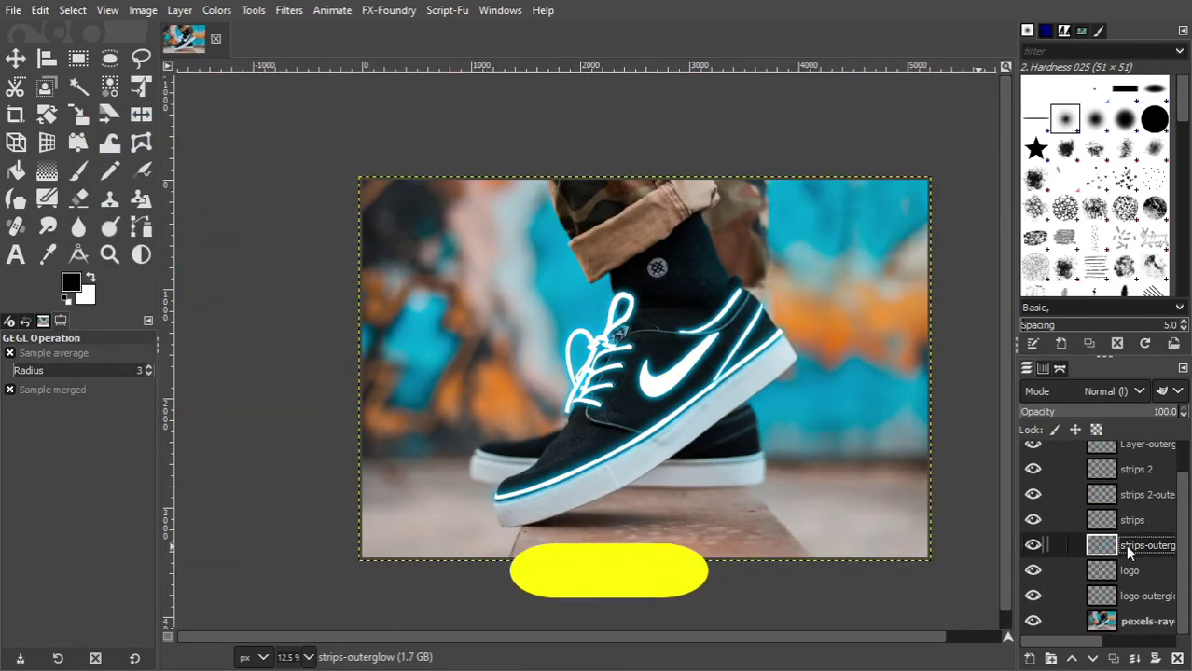
Darken the base photo layer by pulling down the Curves Value channel
{"action": "left_click", "coordinate": [1147, 622]}
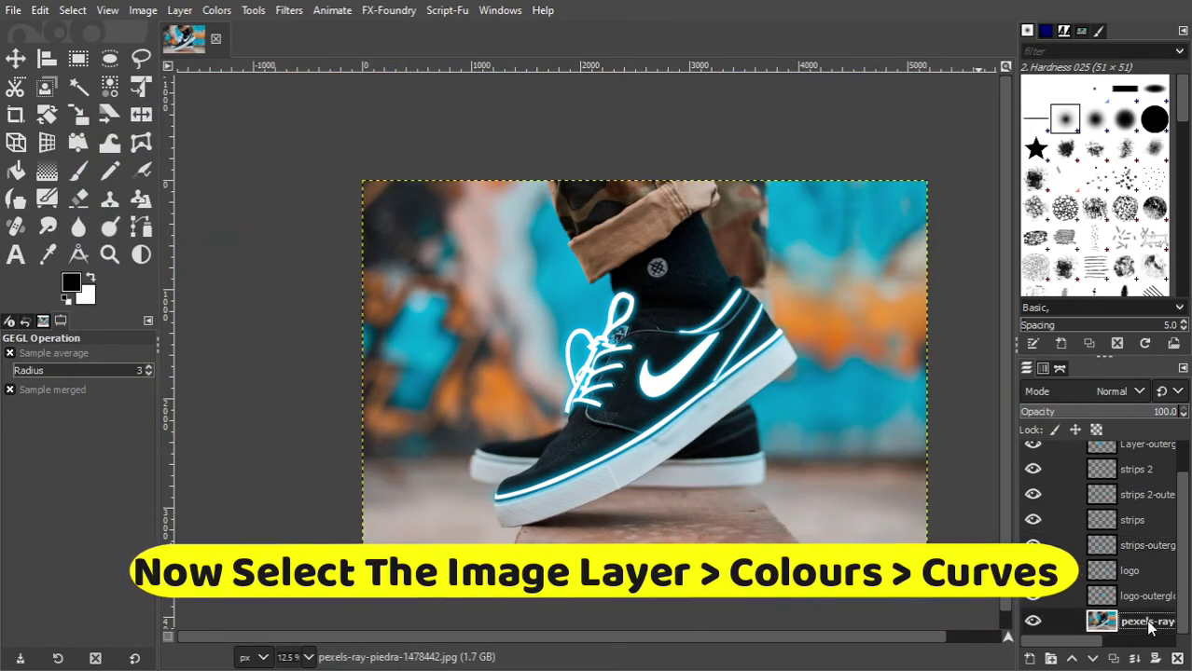
{"action": "left_click", "coordinate": [224, 10]}
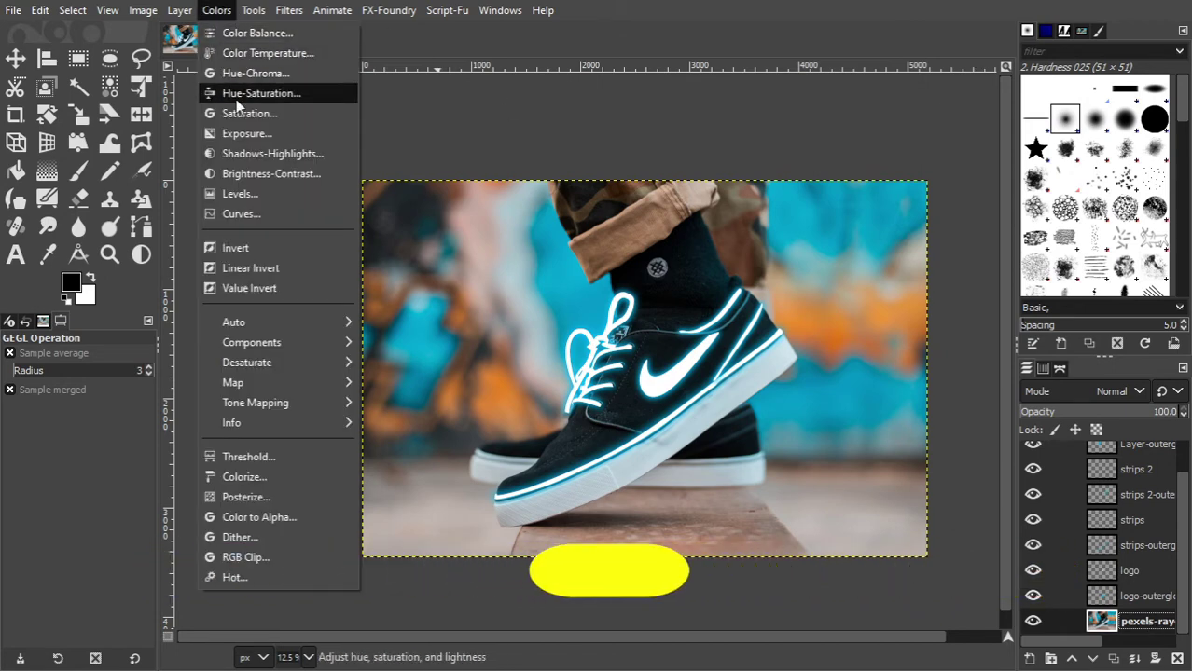
{"action": "left_click", "coordinate": [256, 196]}
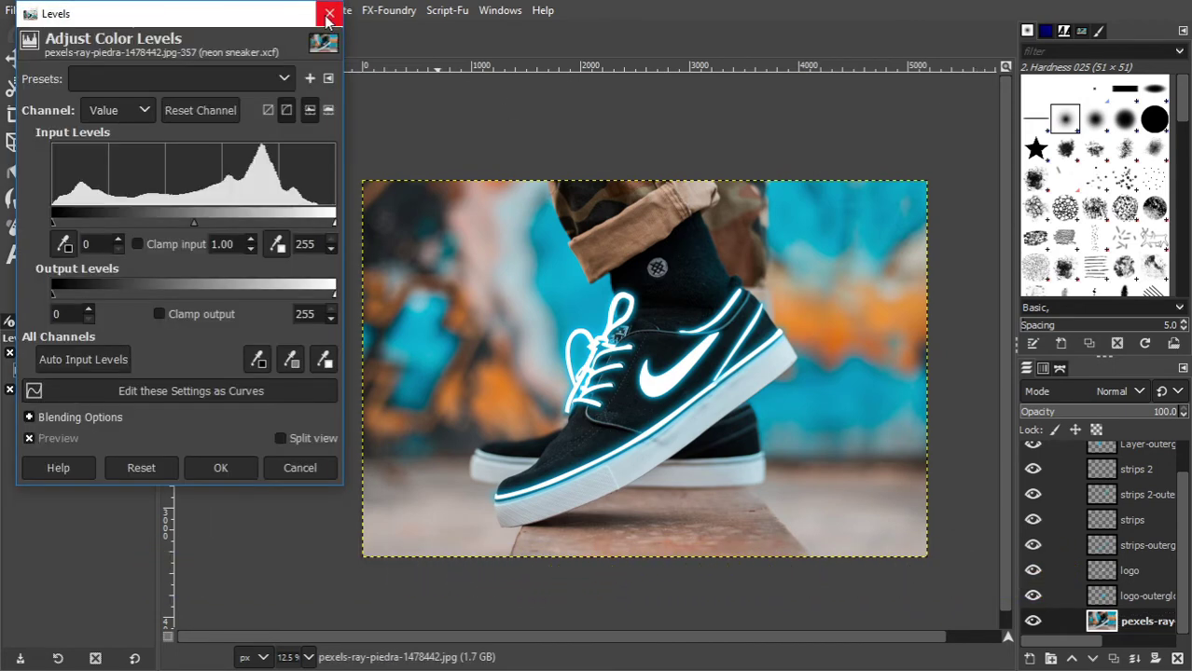
{"action": "left_click", "coordinate": [328, 16]}
{"action": "left_click", "coordinate": [222, 12]}
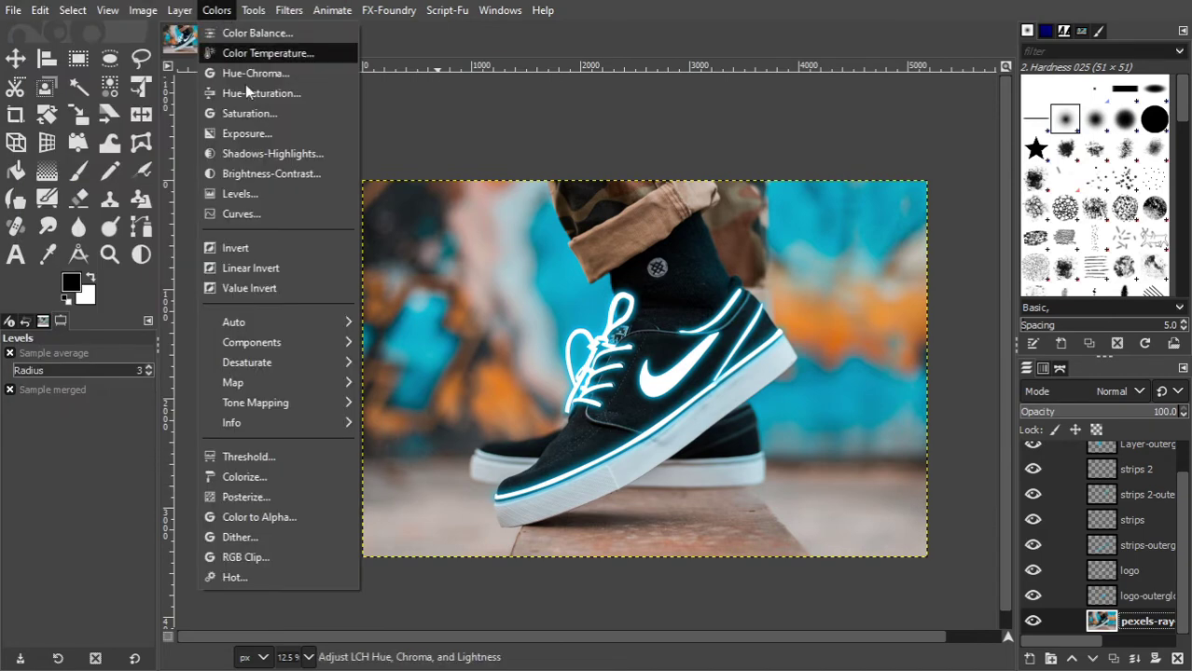
{"action": "left_click", "coordinate": [256, 215]}
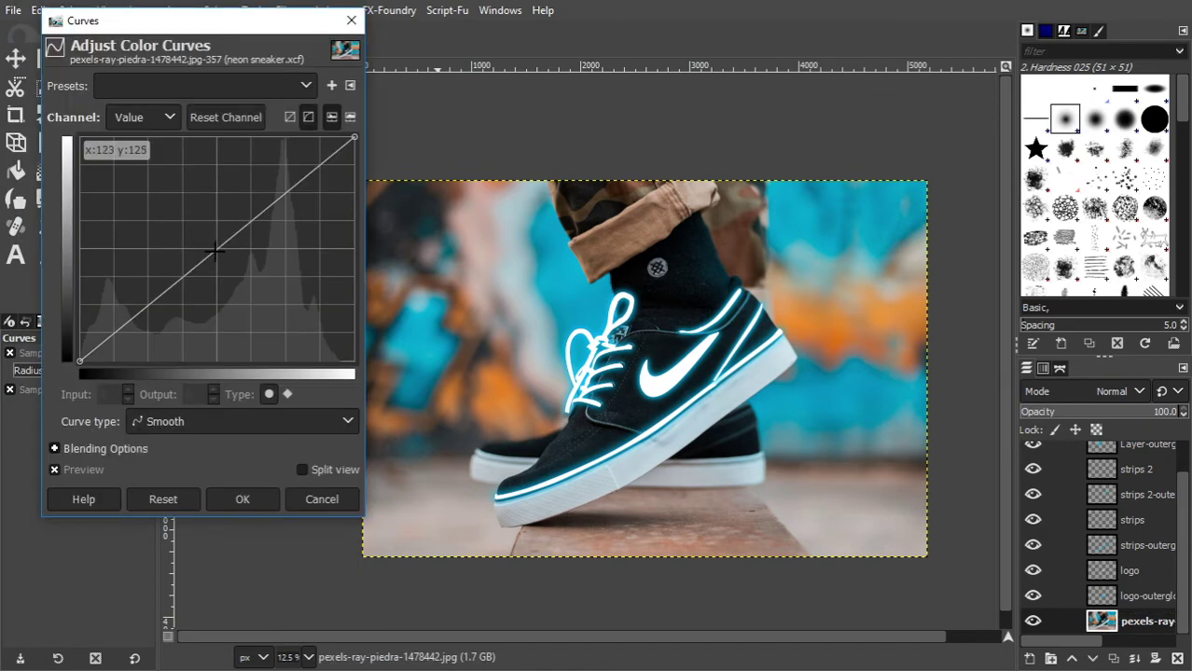
{"action": "left_click_drag", "start_coordinate": [214, 253], "coordinate": [235, 298]}
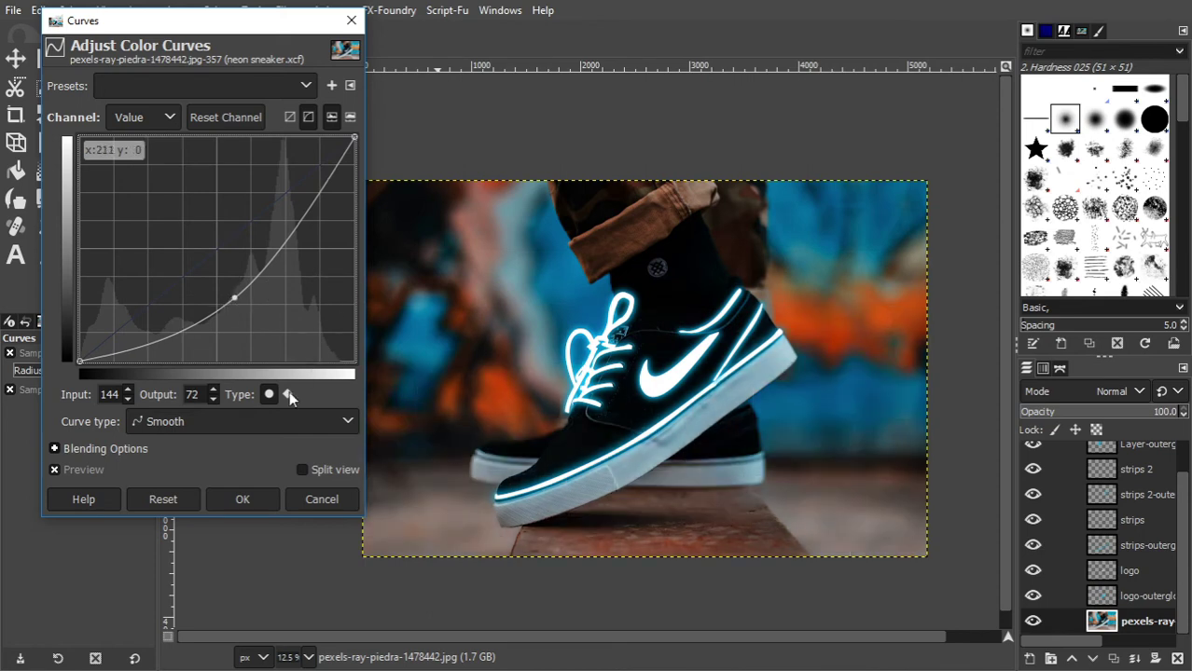
Lower the Red and Green curves to shift the photo toward blue, and apply
{"action": "left_click", "coordinate": [149, 120]}
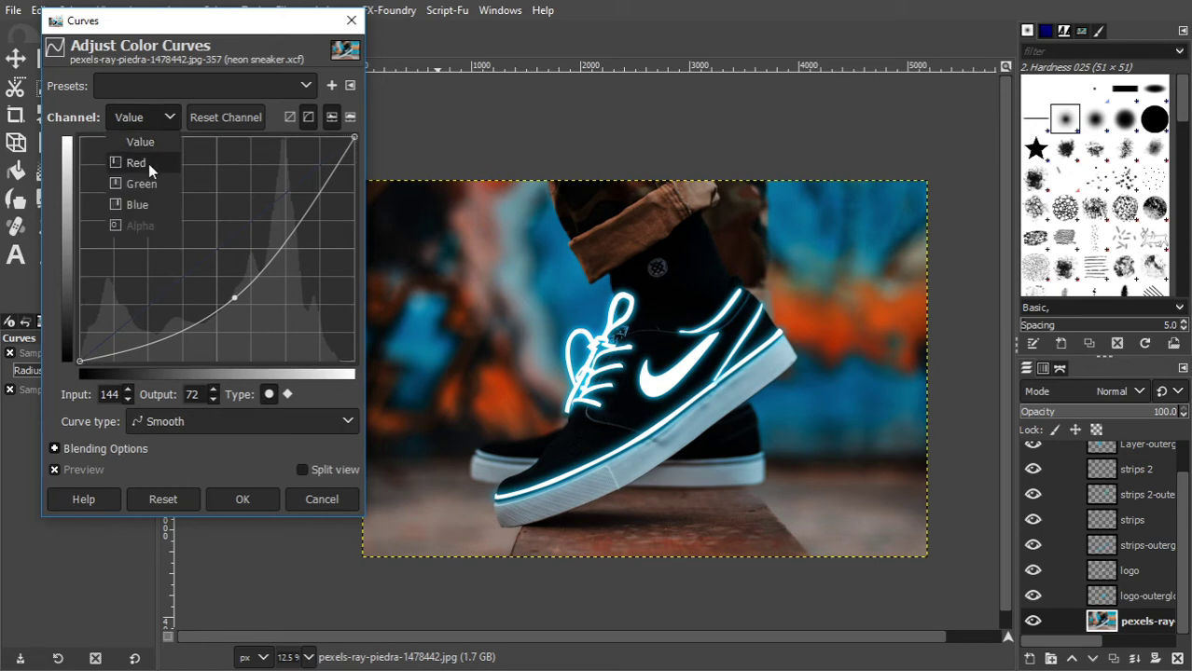
{"action": "left_click", "coordinate": [148, 163]}
{"action": "left_click", "coordinate": [205, 257]}
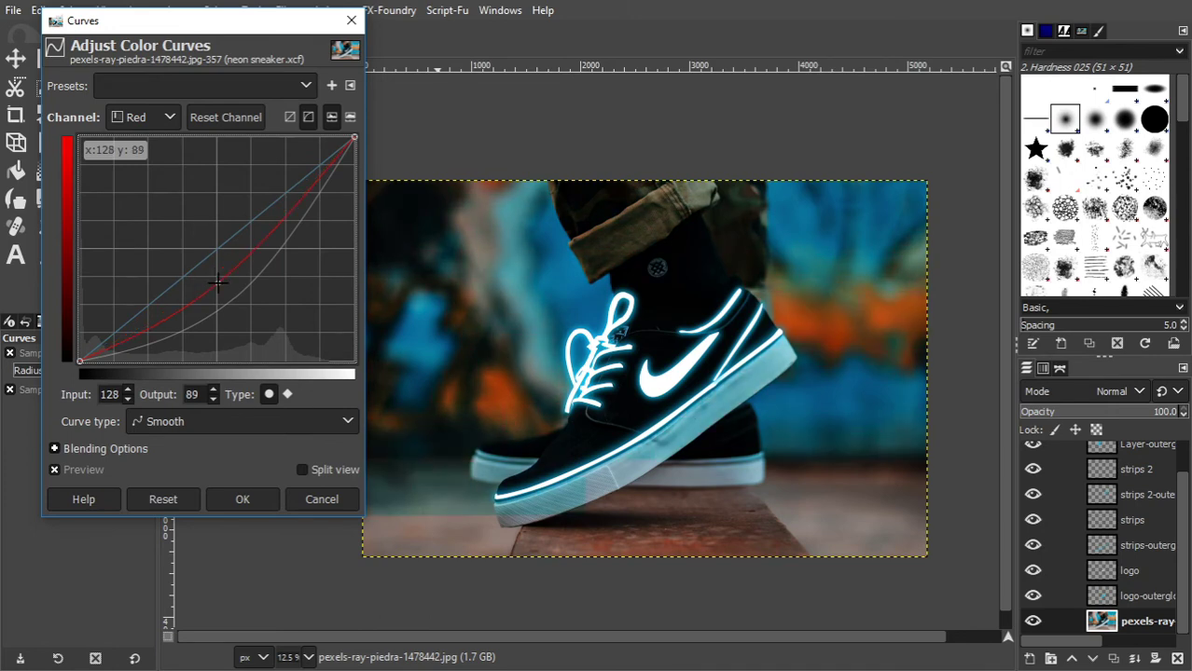
{"action": "left_click_drag", "start_coordinate": [218, 282], "coordinate": [221, 289]}
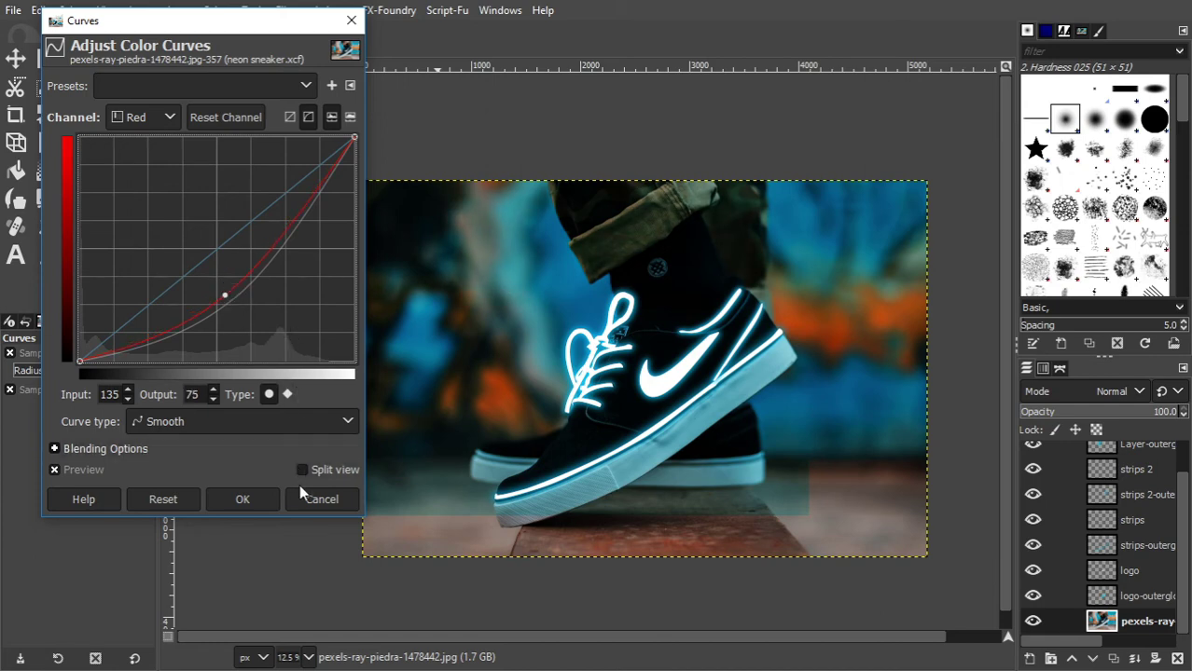
{"action": "left_click", "coordinate": [165, 125]}
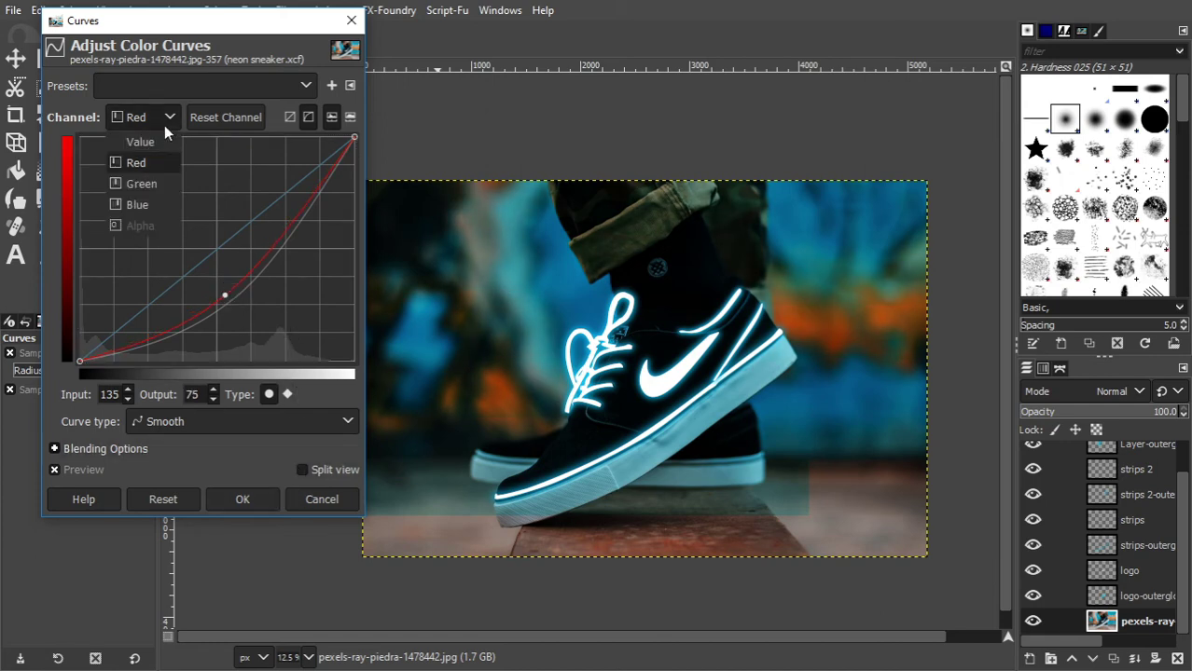
{"action": "left_click", "coordinate": [160, 181]}
{"action": "left_click_drag", "start_coordinate": [214, 247], "coordinate": [221, 269]}
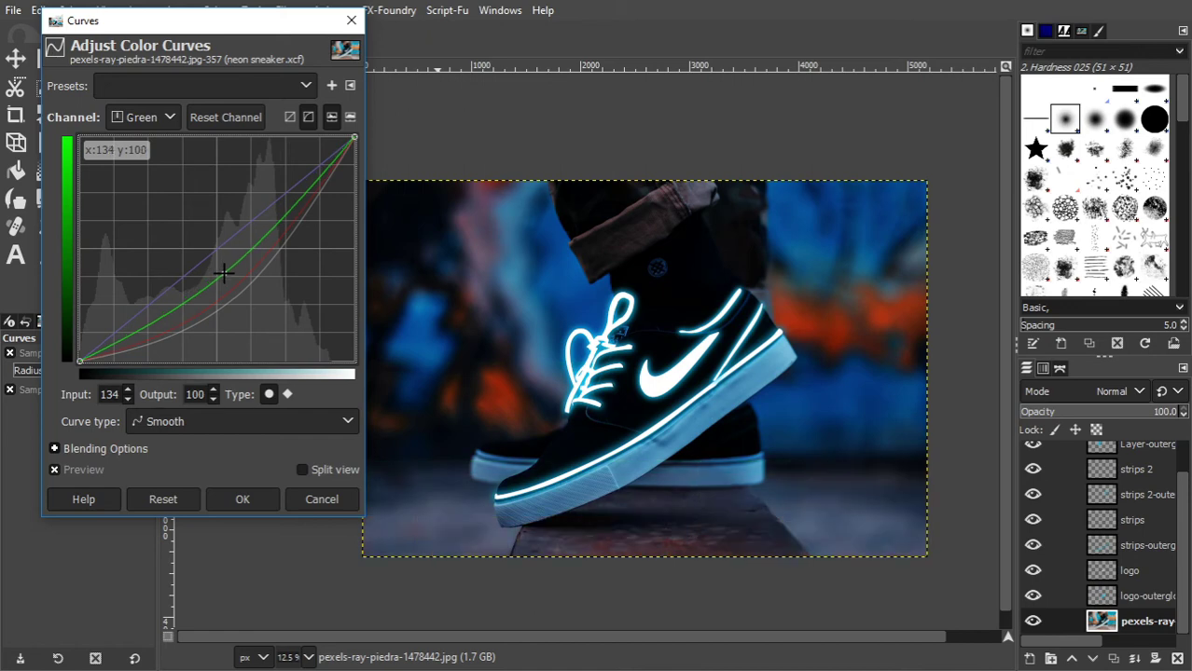
{"action": "left_click", "coordinate": [241, 500]}
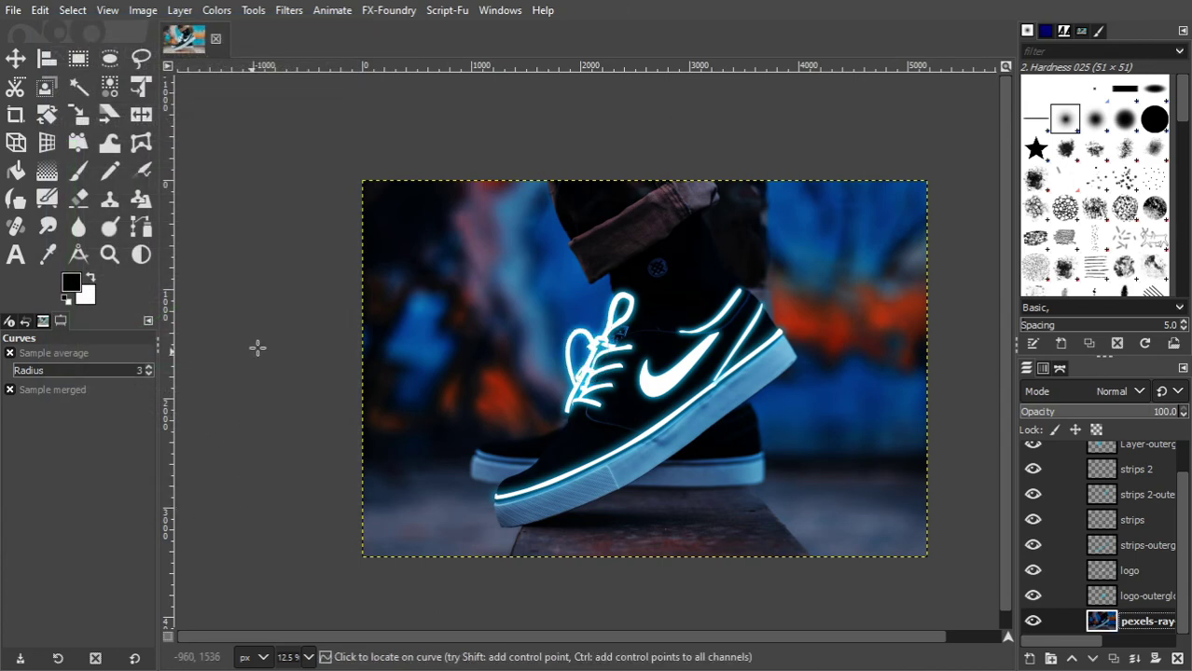
{"action": "scroll", "coordinate": [1154, 494], "scroll_direction": "up", "scroll_amount": 2}
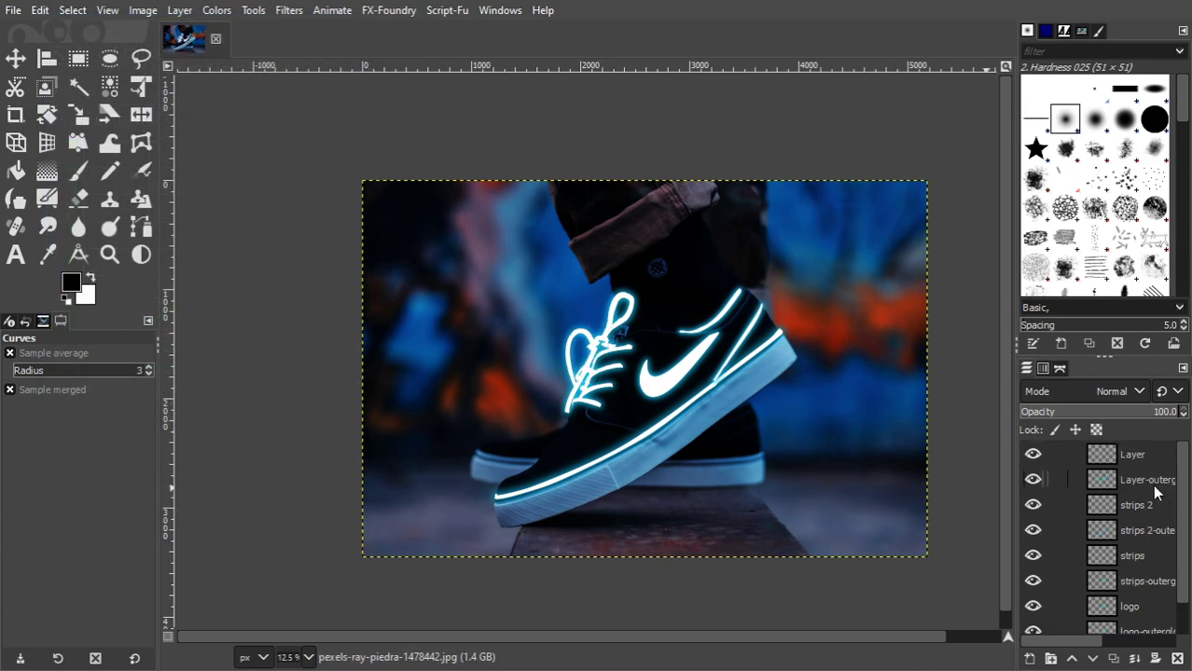